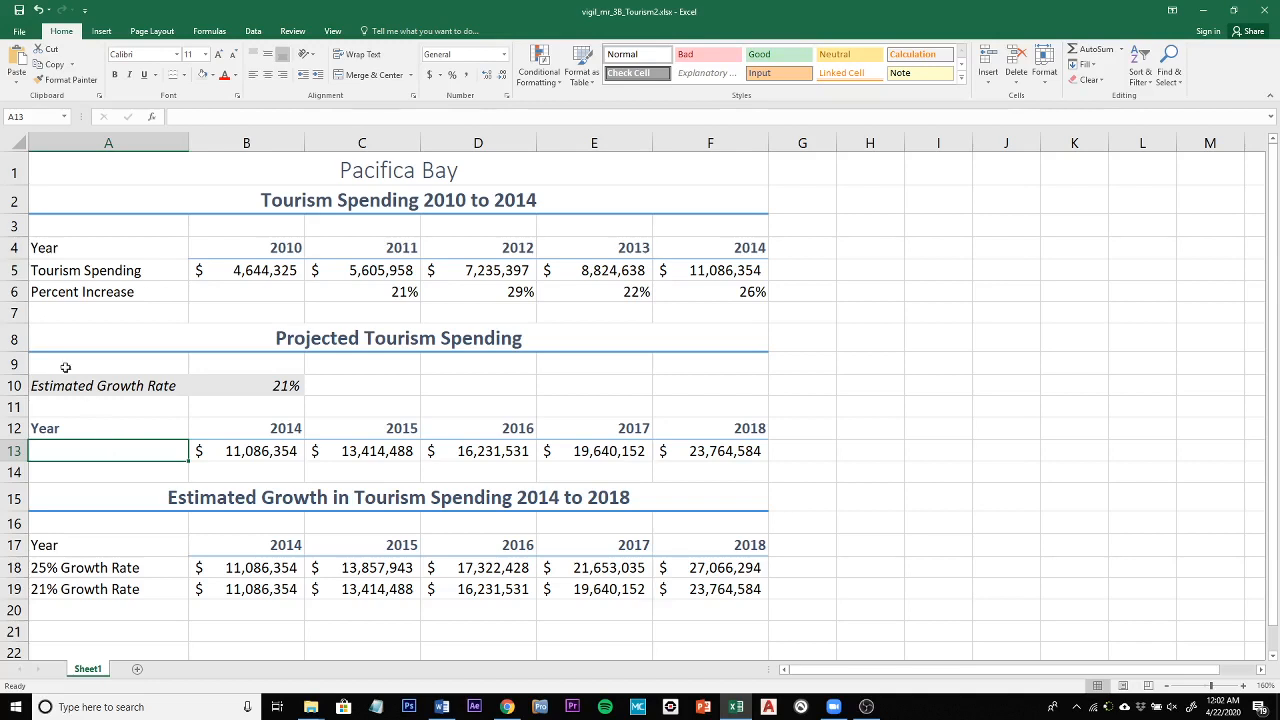
# Step: Change the workbook's theme colors to the Orange color scheme
pyautogui.click(152, 32)
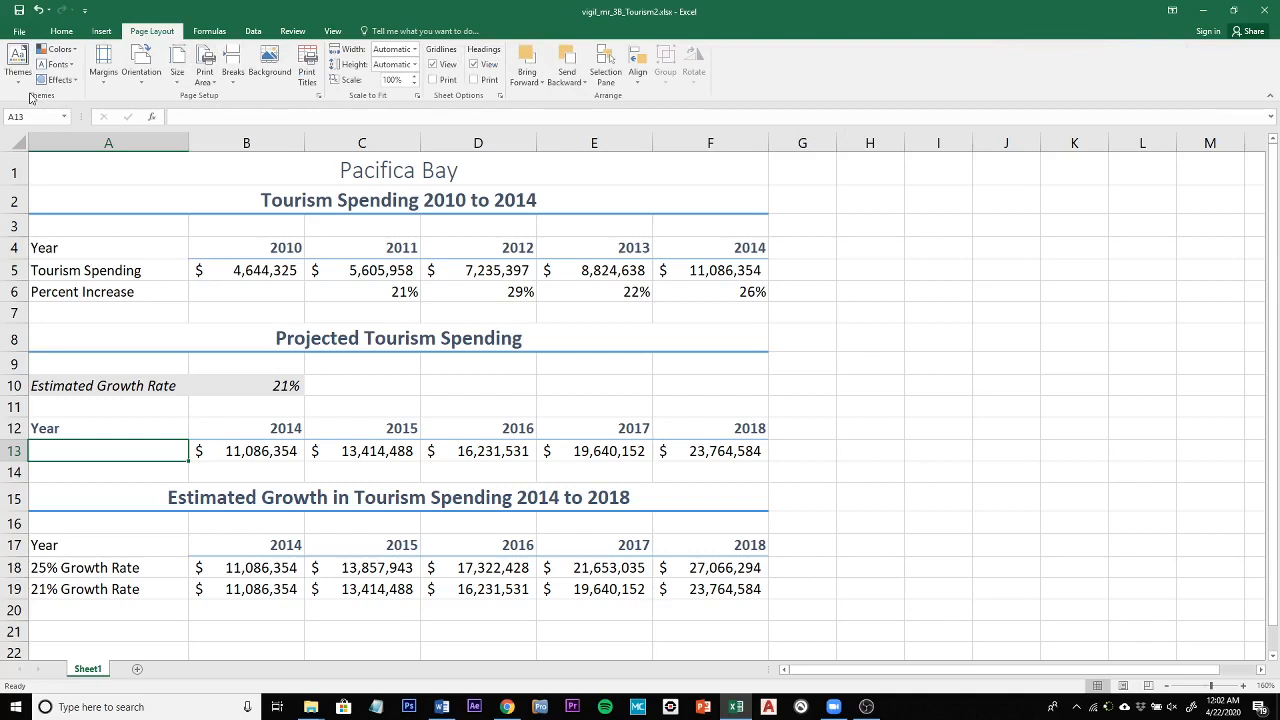
pyautogui.click(60, 49)
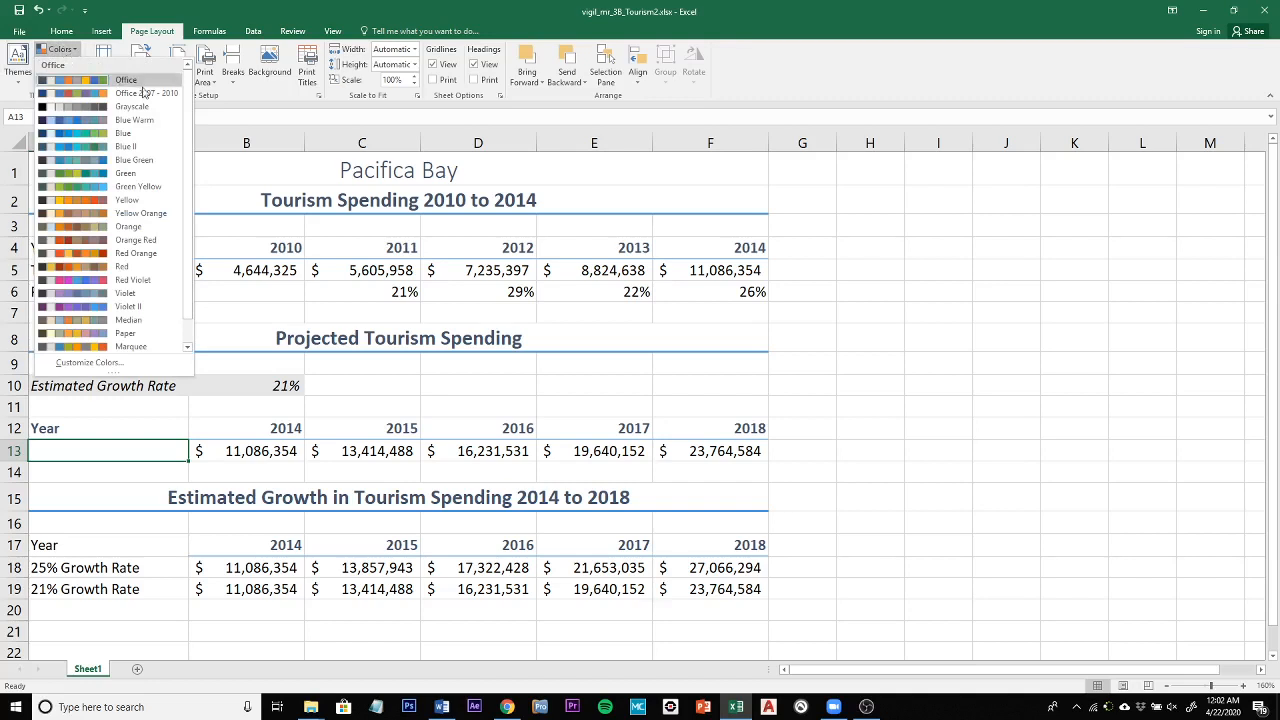
pyautogui.click(130, 227)
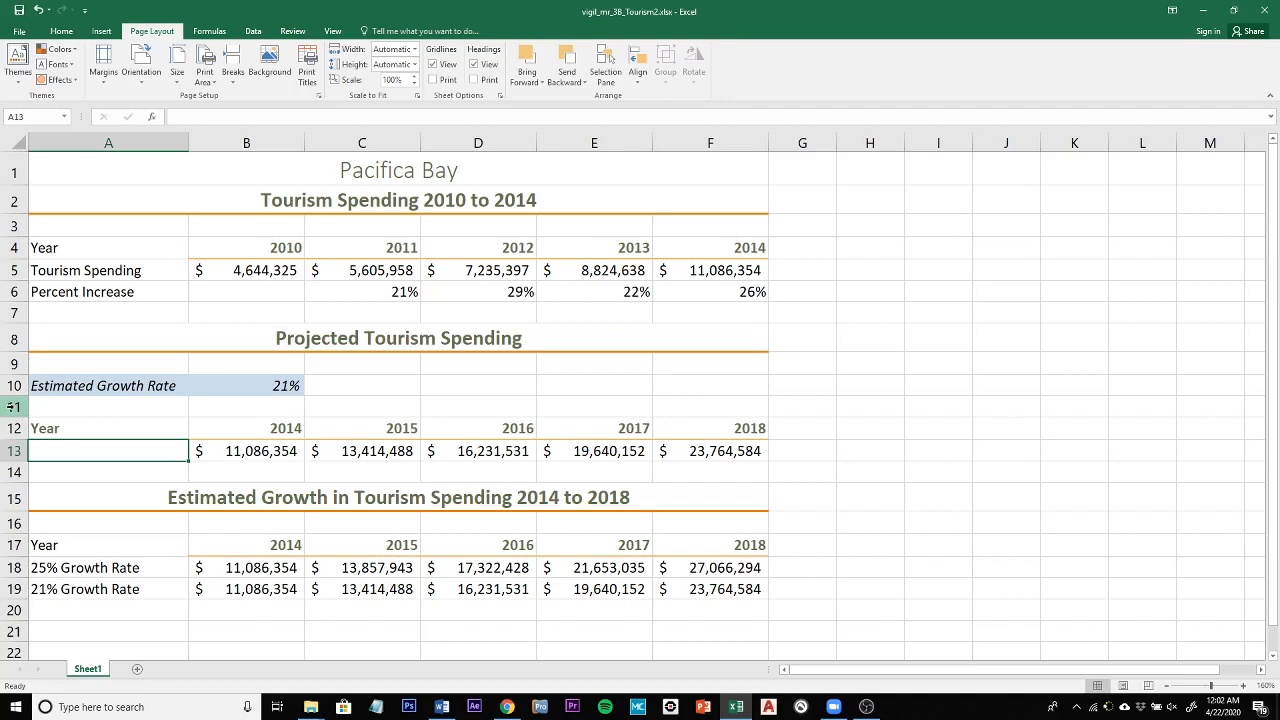
# Step: Insert 17 blank sheet rows above the Projected Tourism Spending heading by selecting rows 8 through 24
pyautogui.click(11, 339)
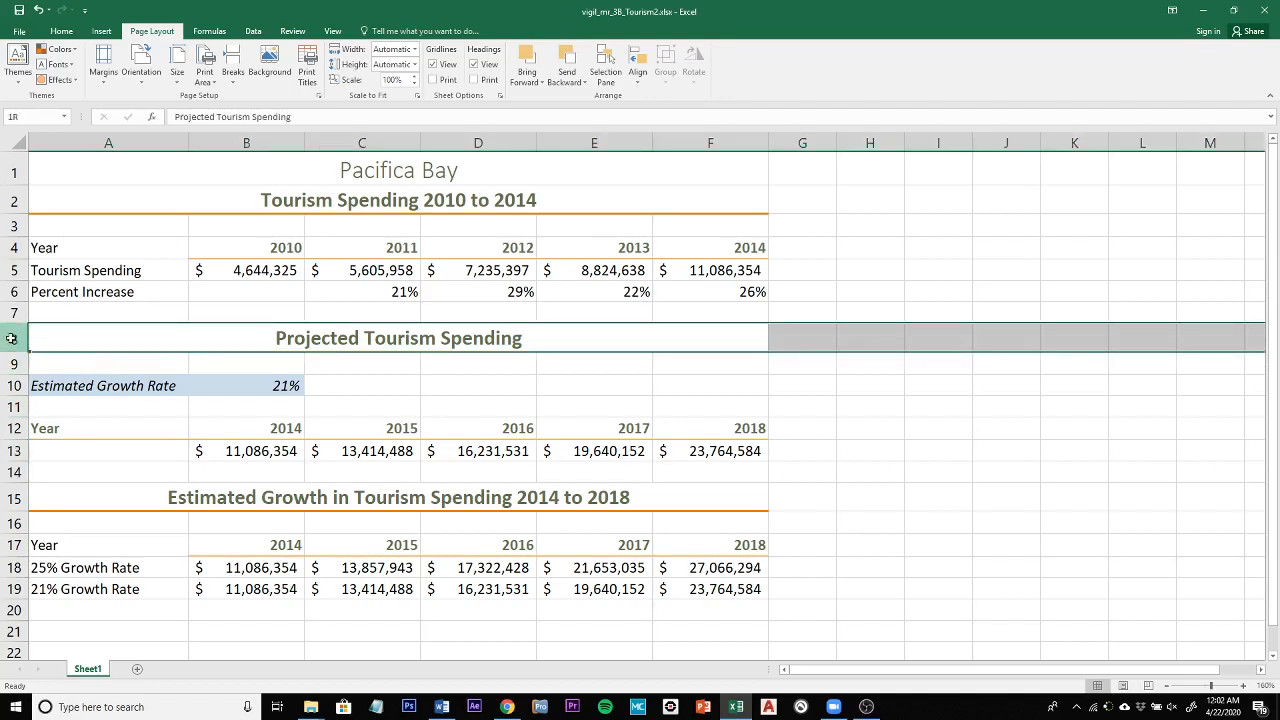
pyautogui.moveTo(11, 339); pyautogui.dragTo(14, 403)
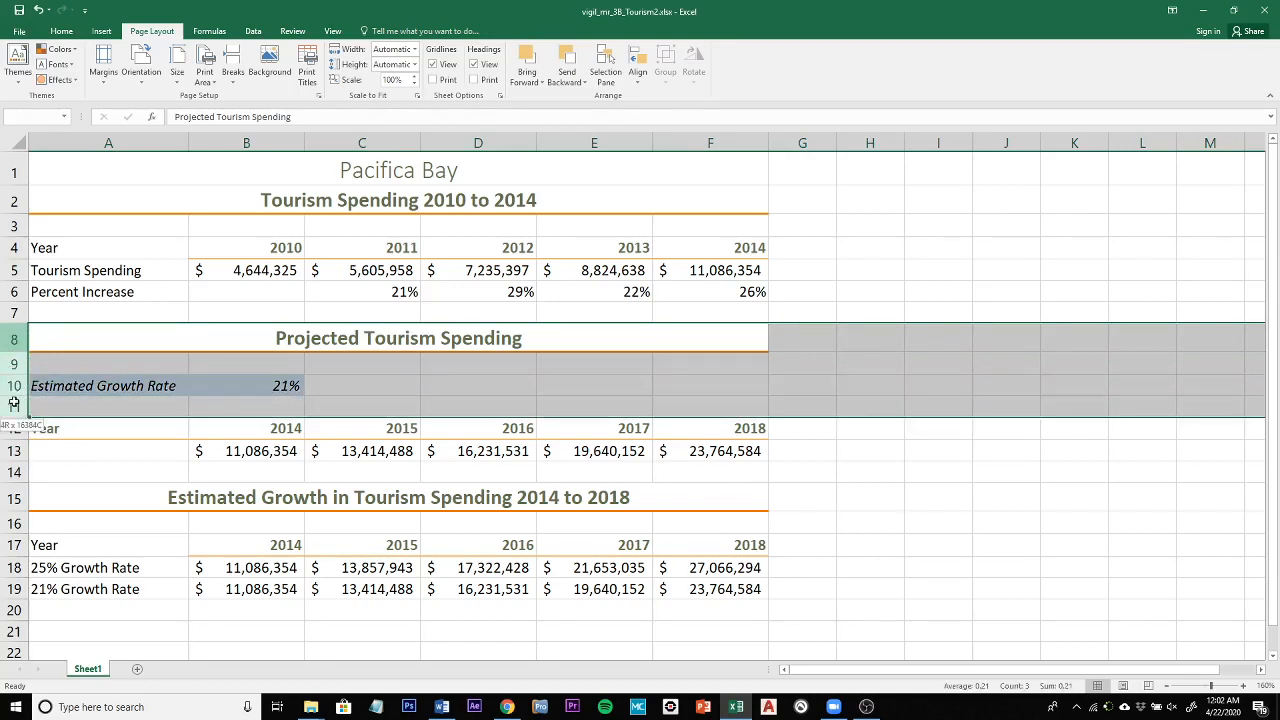
pyautogui.moveTo(14, 403); pyautogui.dragTo(10, 567)
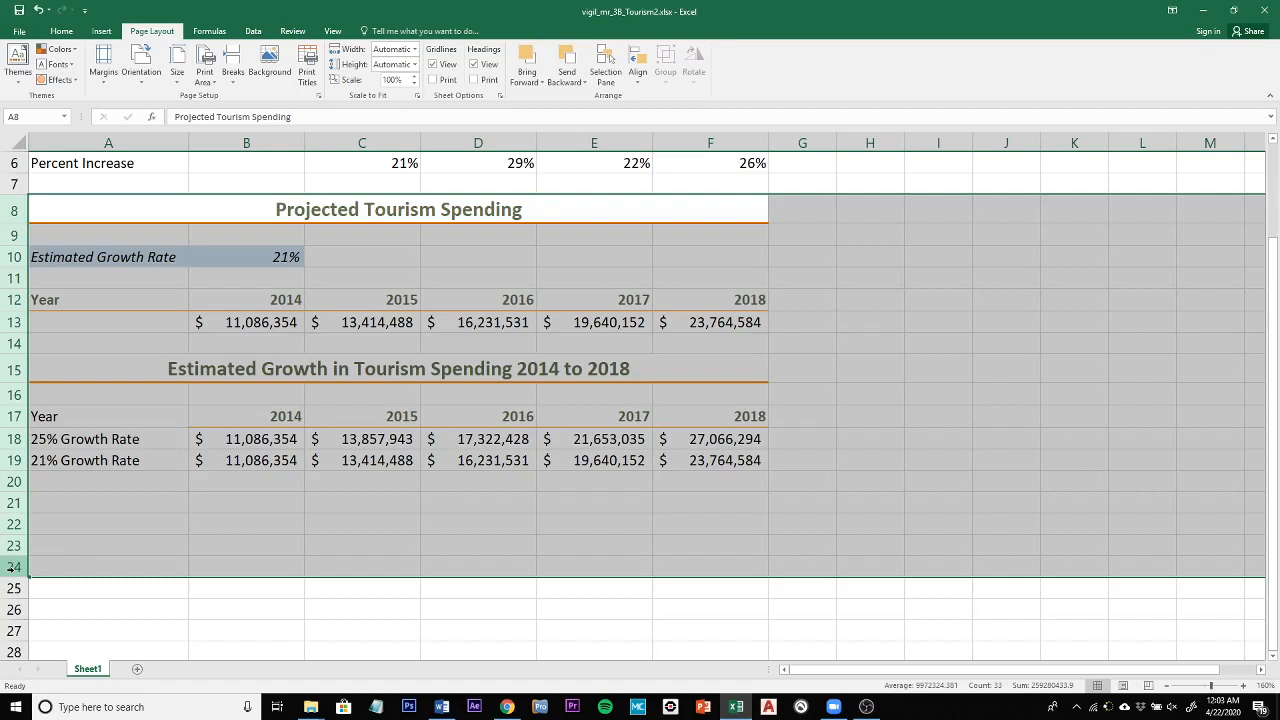
pyautogui.rightClick(13, 371)
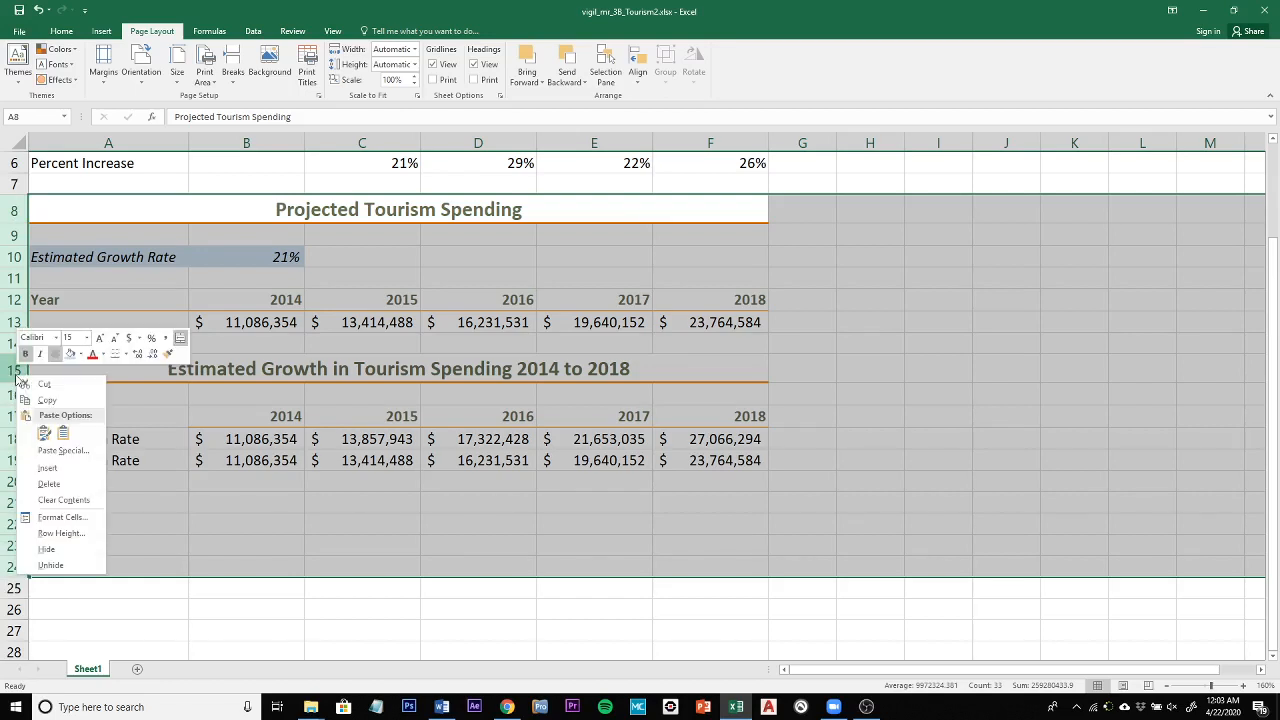
pyautogui.click(52, 467)
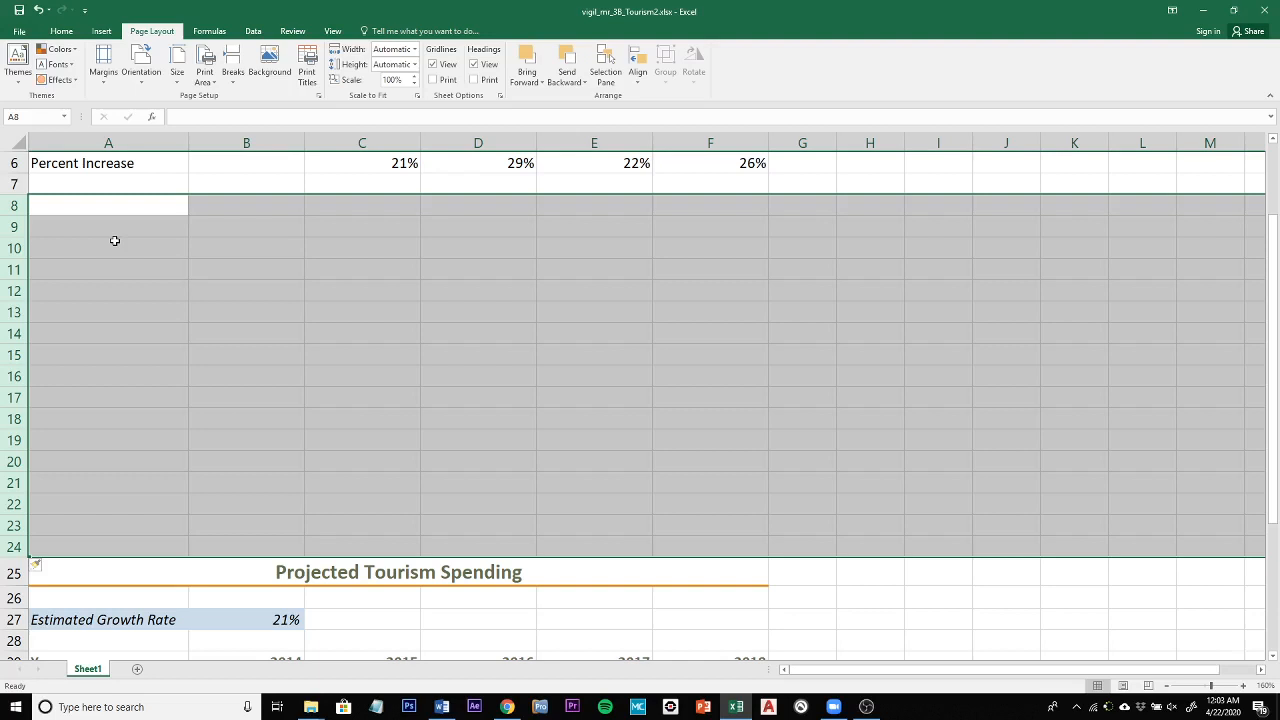
# Step: Clear the formatting inherited by the newly inserted rows 8 to 24 and return to cell A1
pyautogui.click(48, 570)
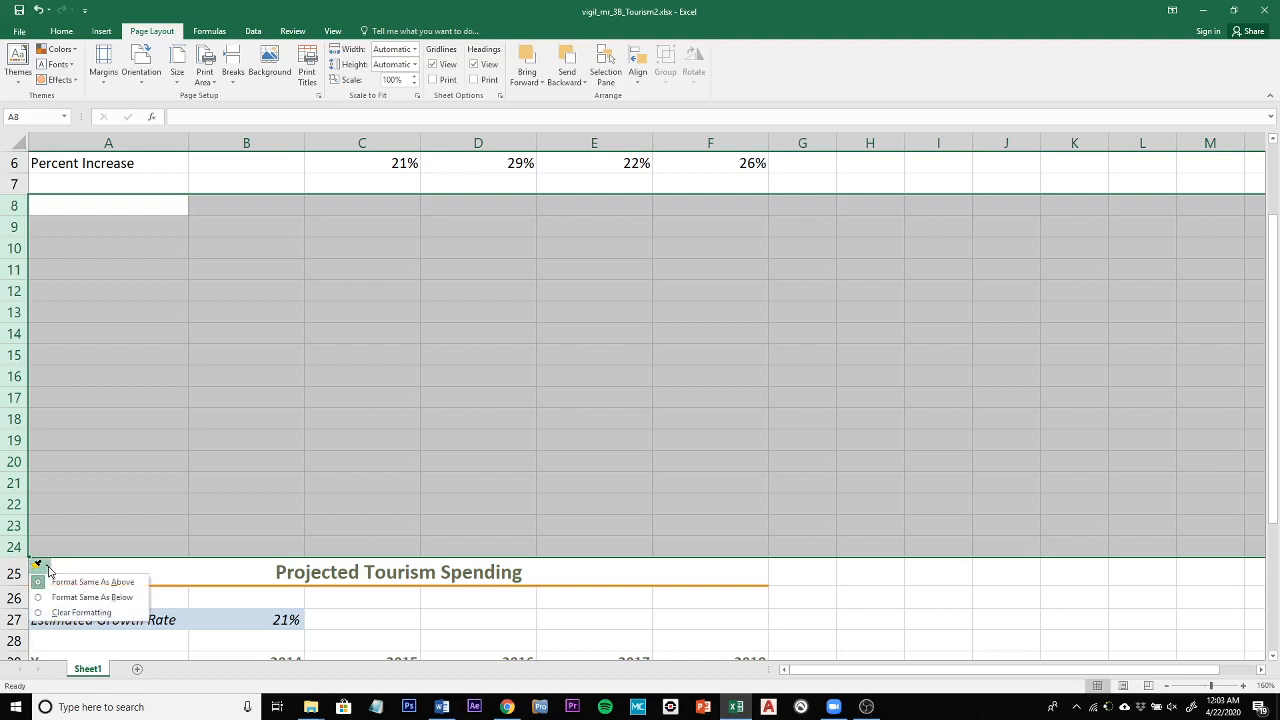
pyautogui.click(77, 613)
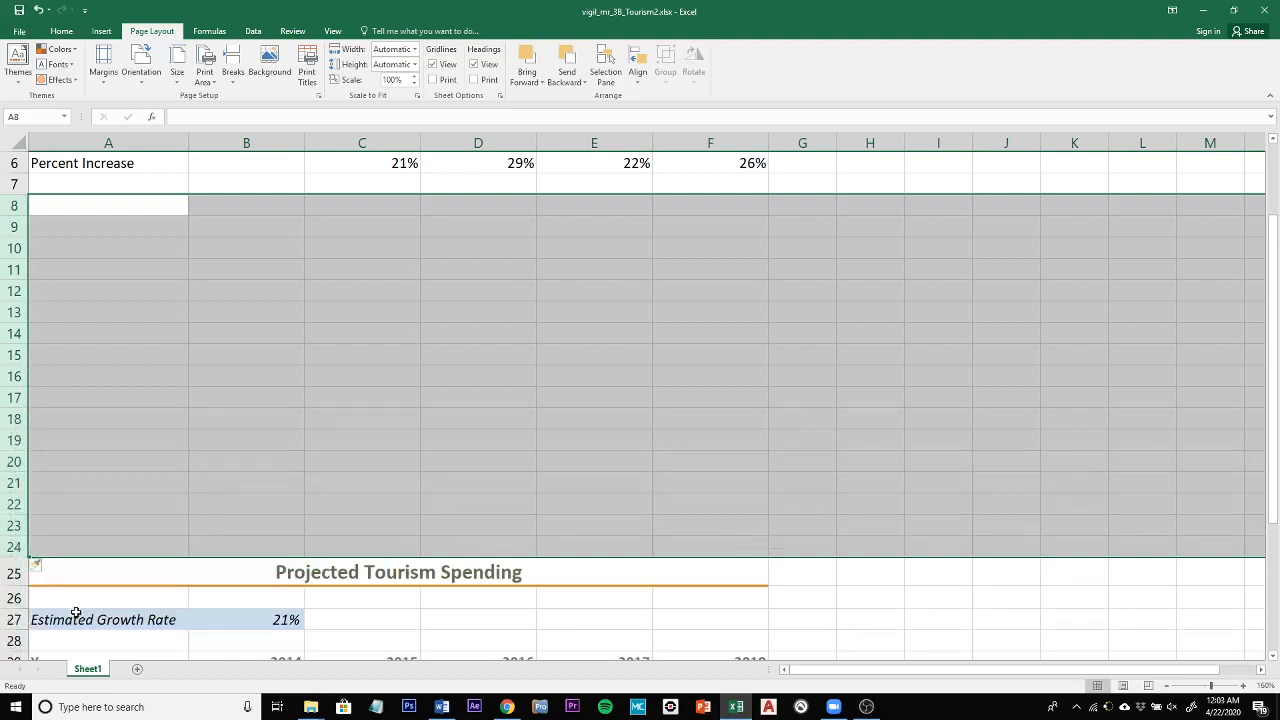
pyautogui.scroll(2, 206, 457)
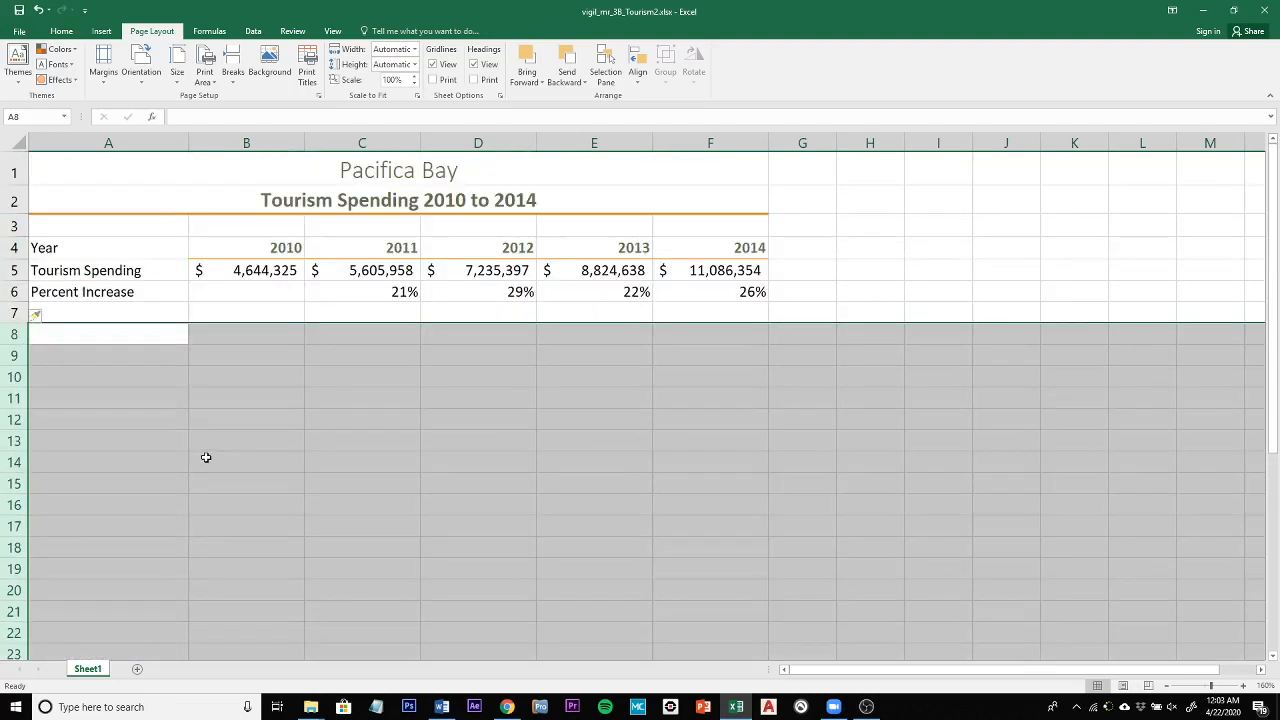
pyautogui.click(55, 172)
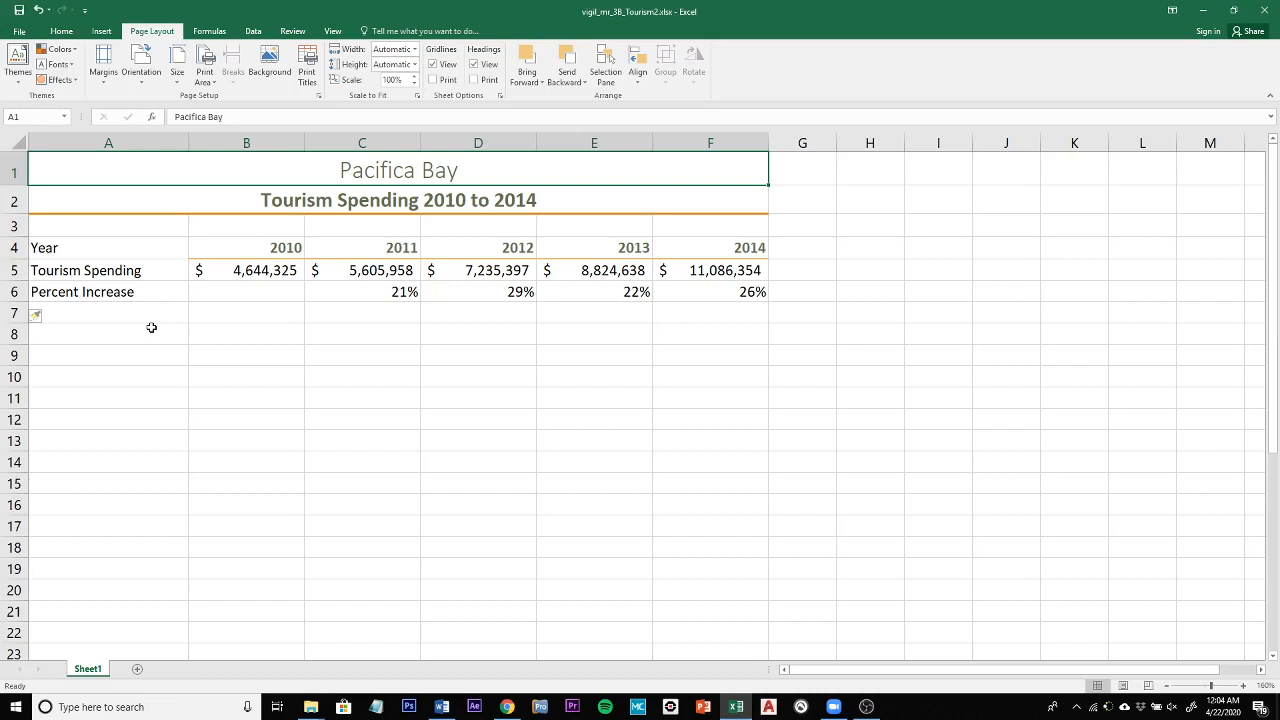
# Step: Insert a Line with Markers chart from the Tourism Spending range A5:F5 and place its upper corner in cell A8
pyautogui.click(46, 270)
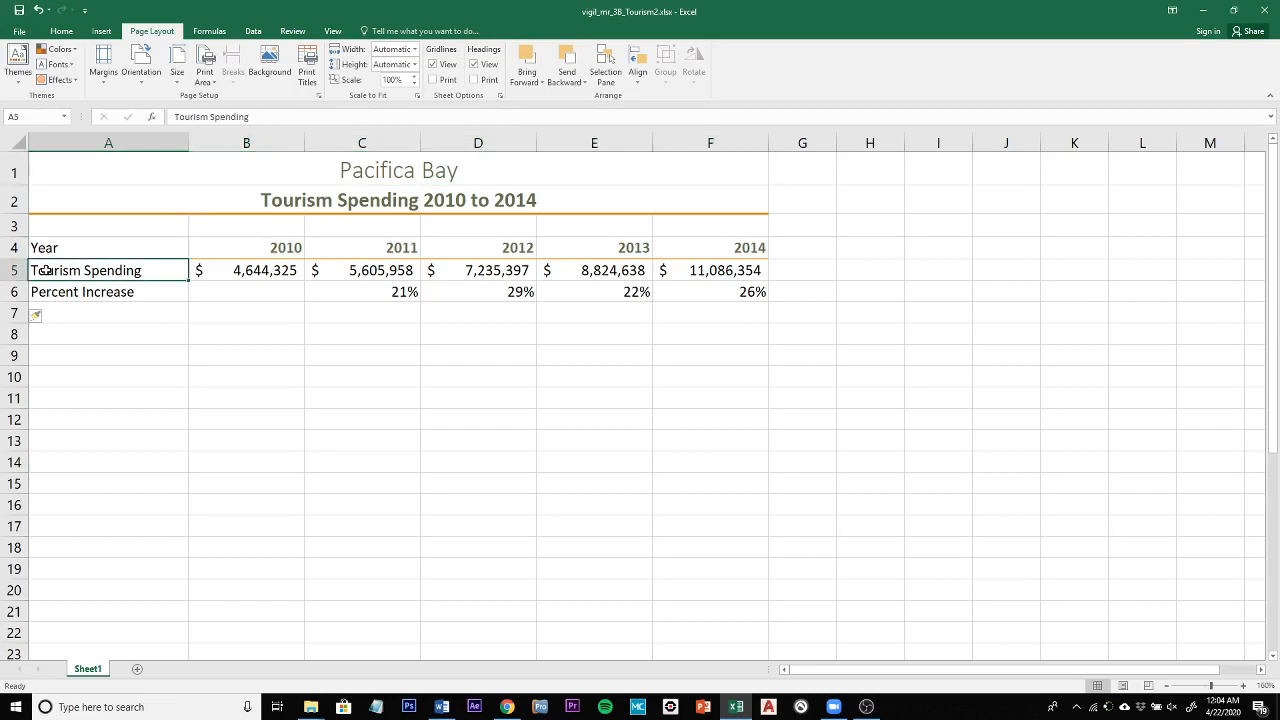
pyautogui.moveTo(46, 270); pyautogui.dragTo(750, 272)
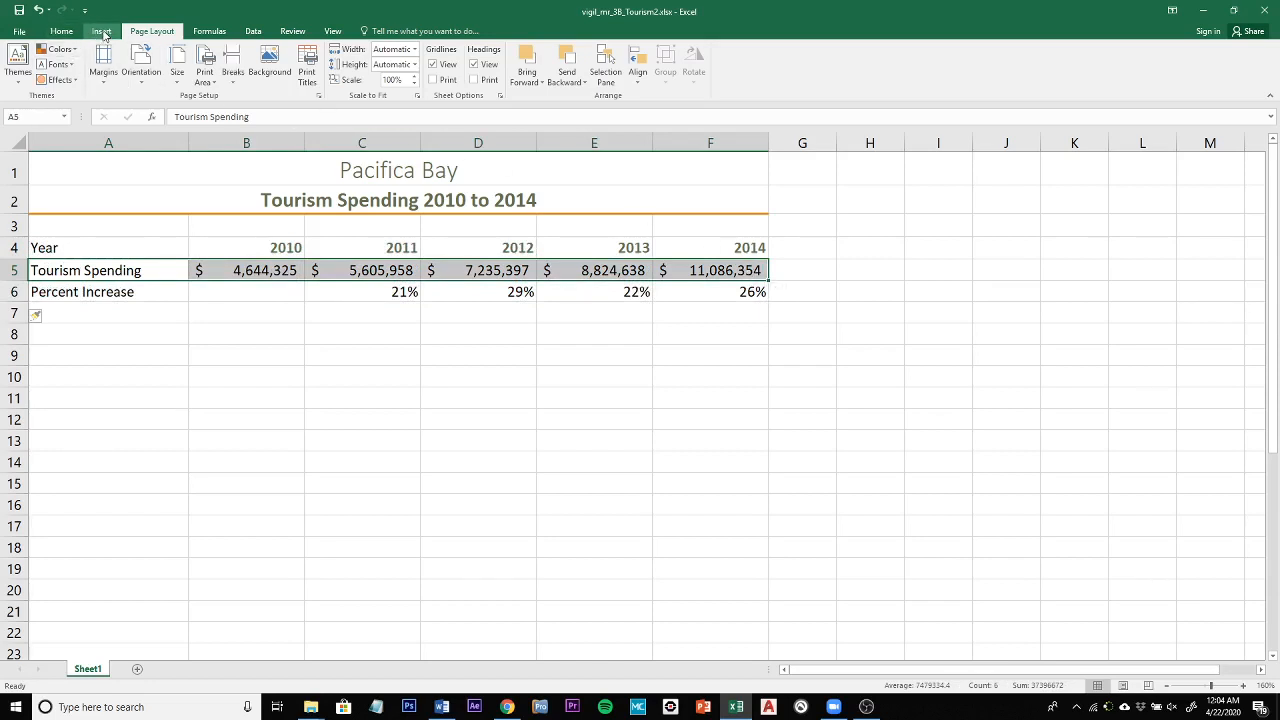
pyautogui.click(103, 33)
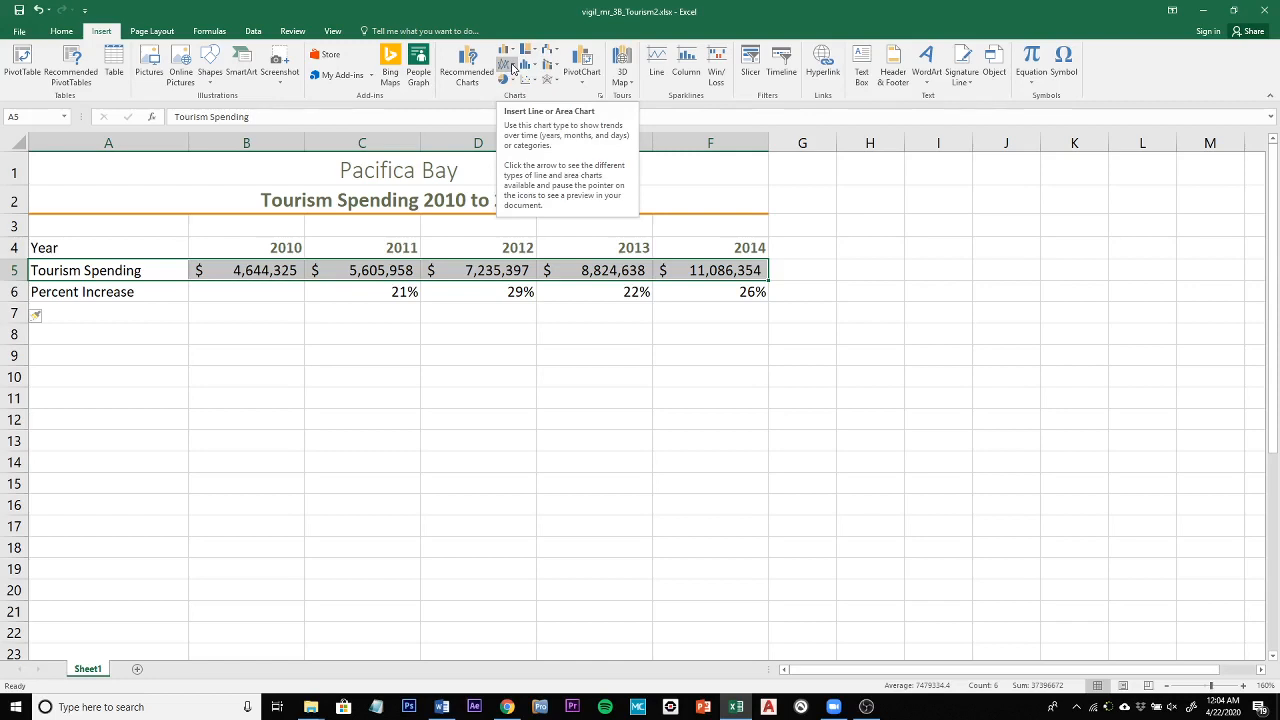
pyautogui.click(511, 67)
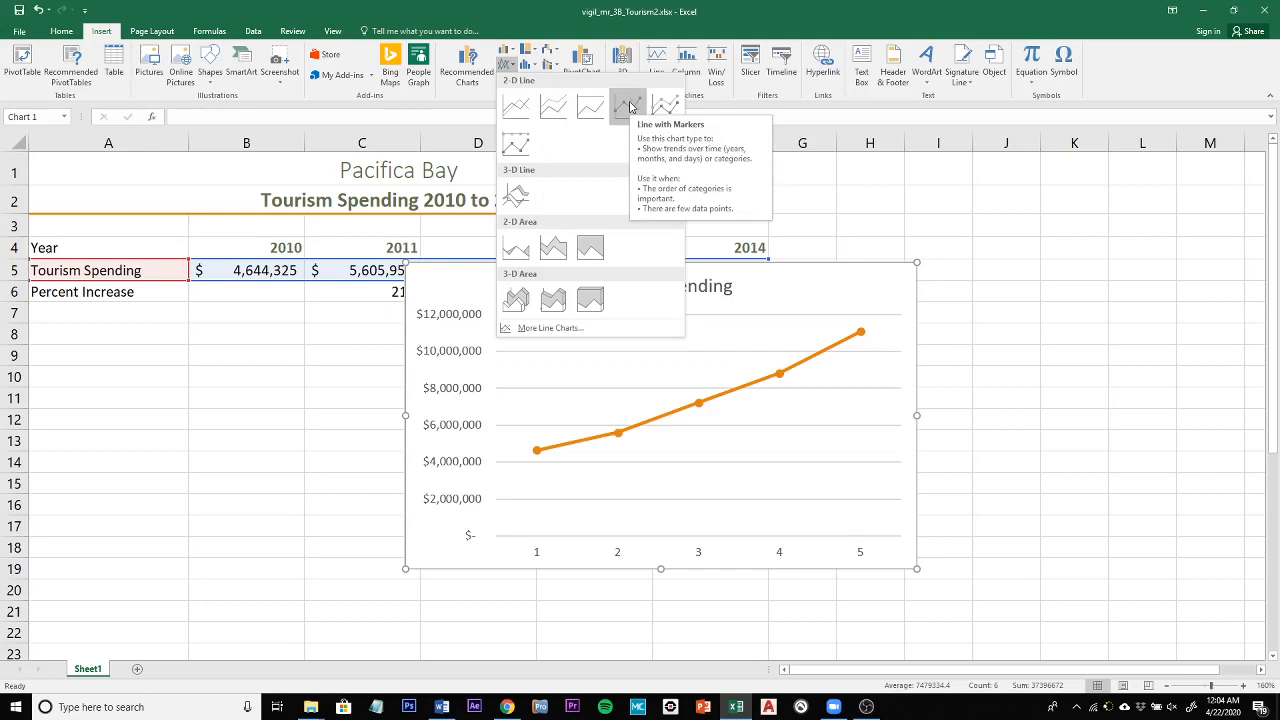
pyautogui.click(630, 107)
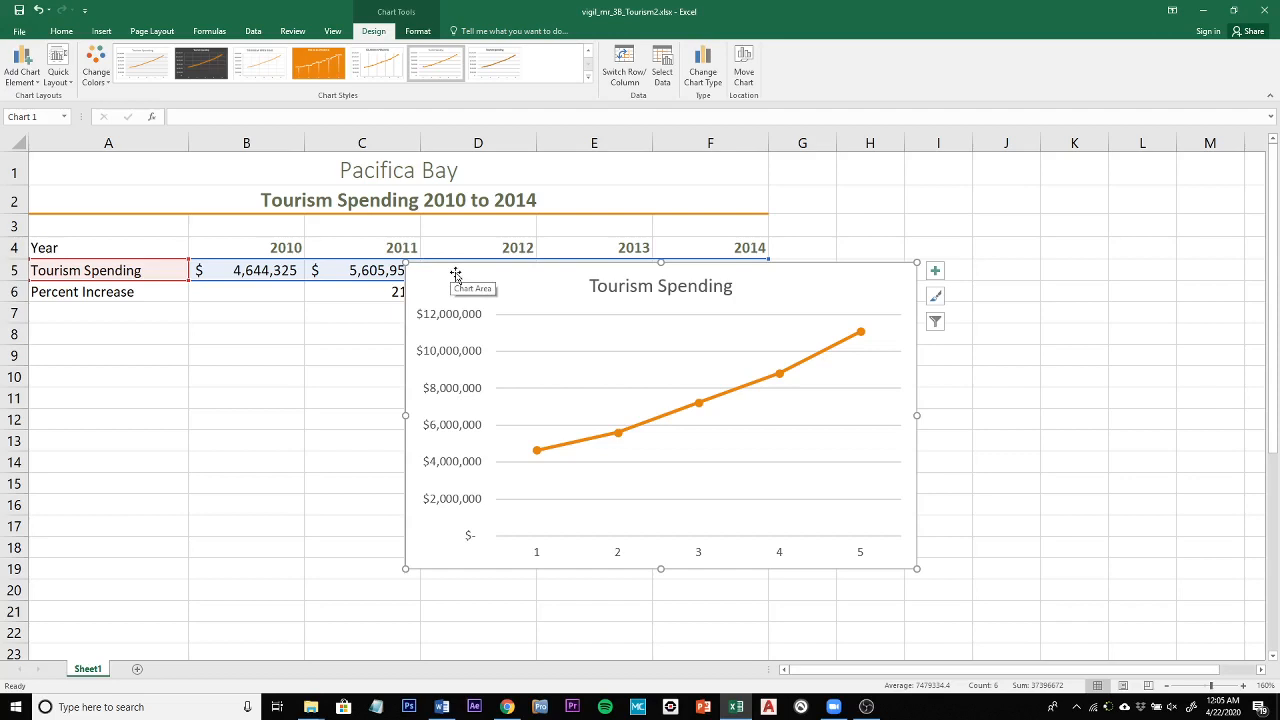
pyautogui.moveTo(456, 272); pyautogui.dragTo(86, 338)
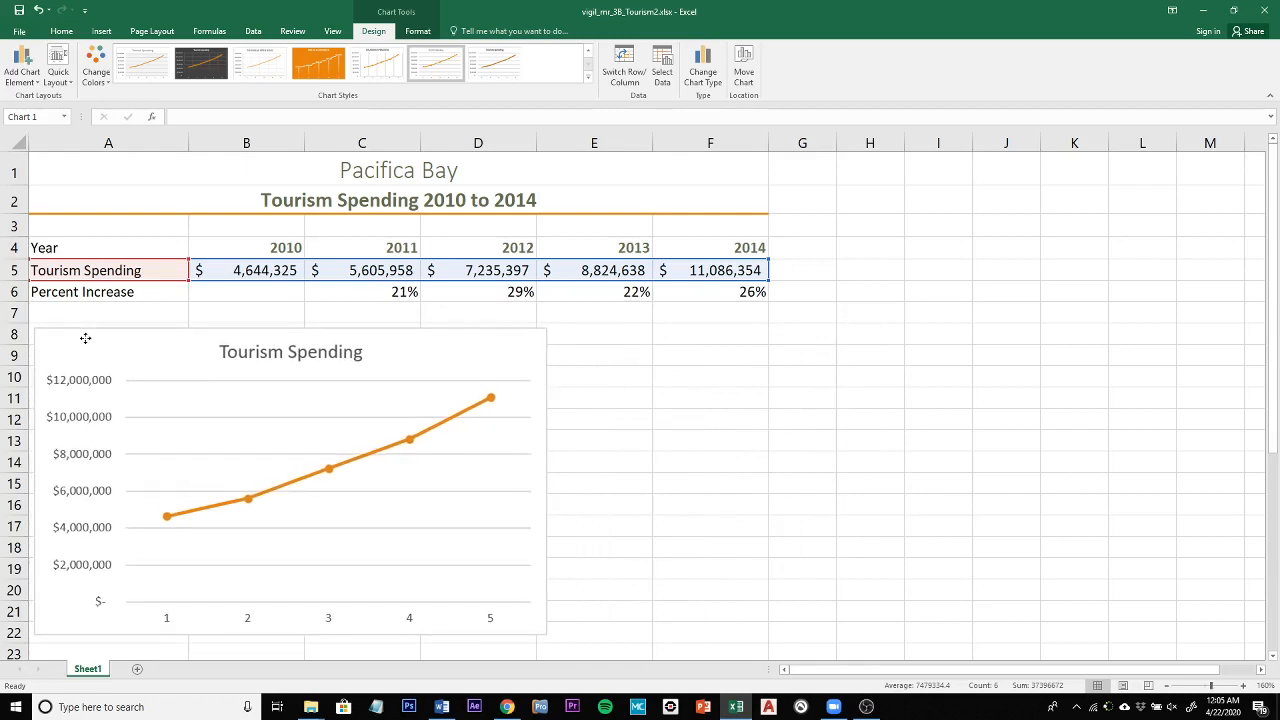
pyautogui.moveTo(85, 338); pyautogui.dragTo(87, 338)
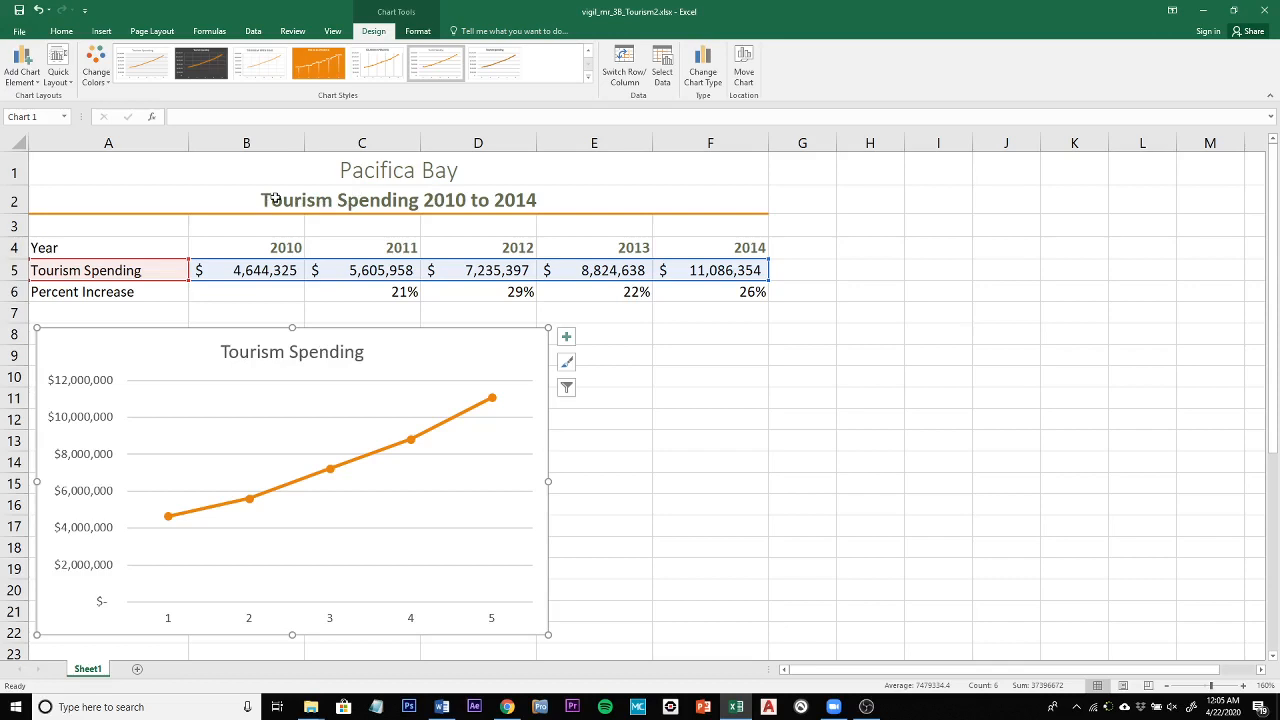
# Step: Replace the chart title text with "Pacifica Bay Spending 2010 to 2014"
pyautogui.rightClick(274, 353)
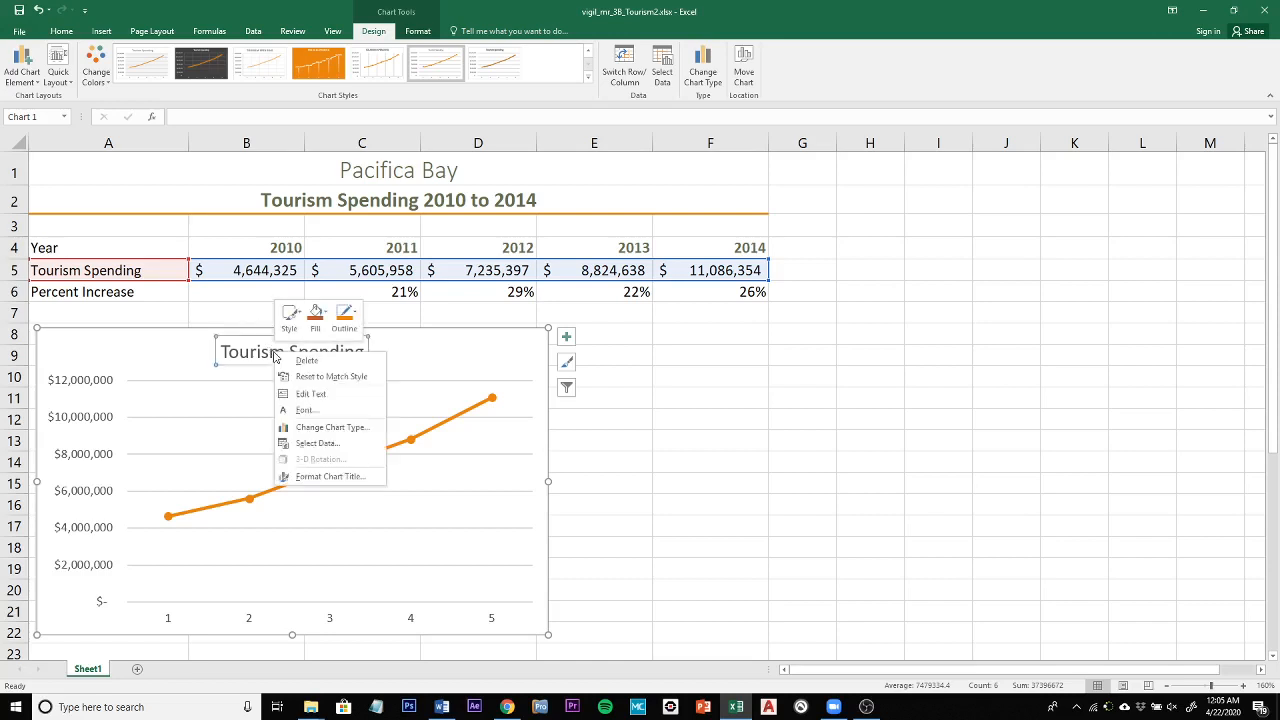
pyautogui.click(310, 394)
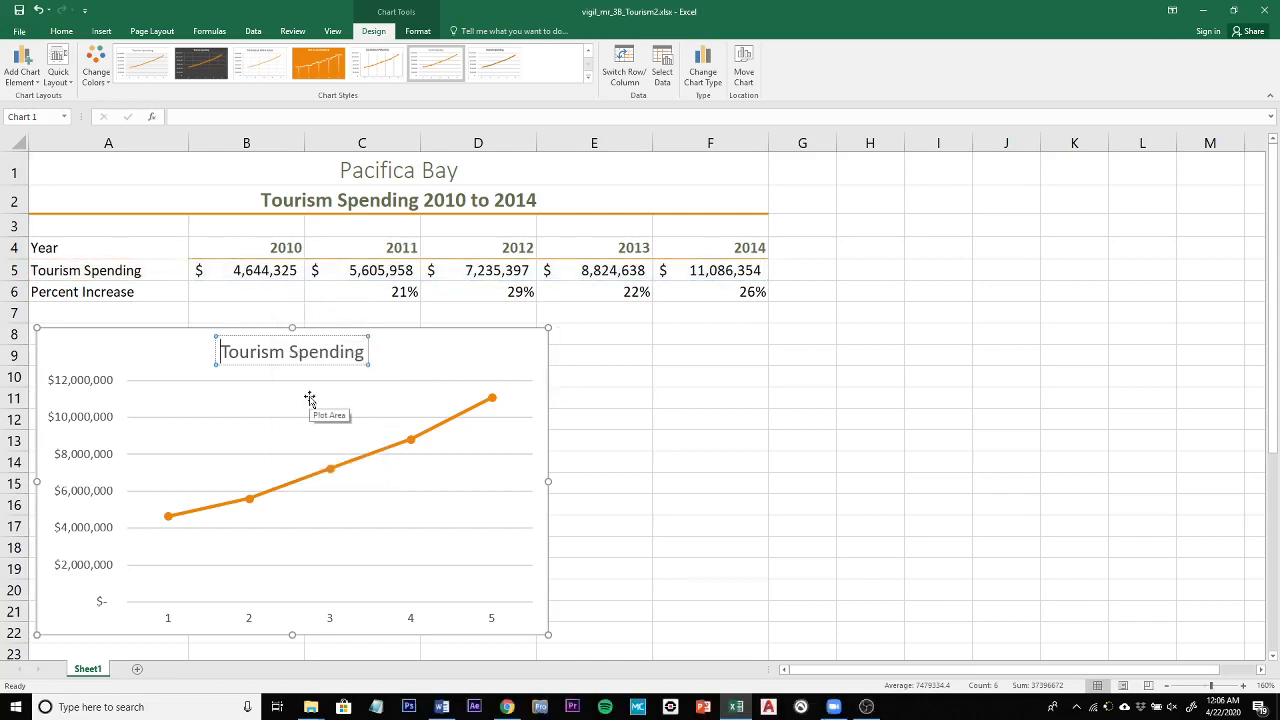
pyautogui.moveTo(369, 352); pyautogui.dragTo(262, 354)
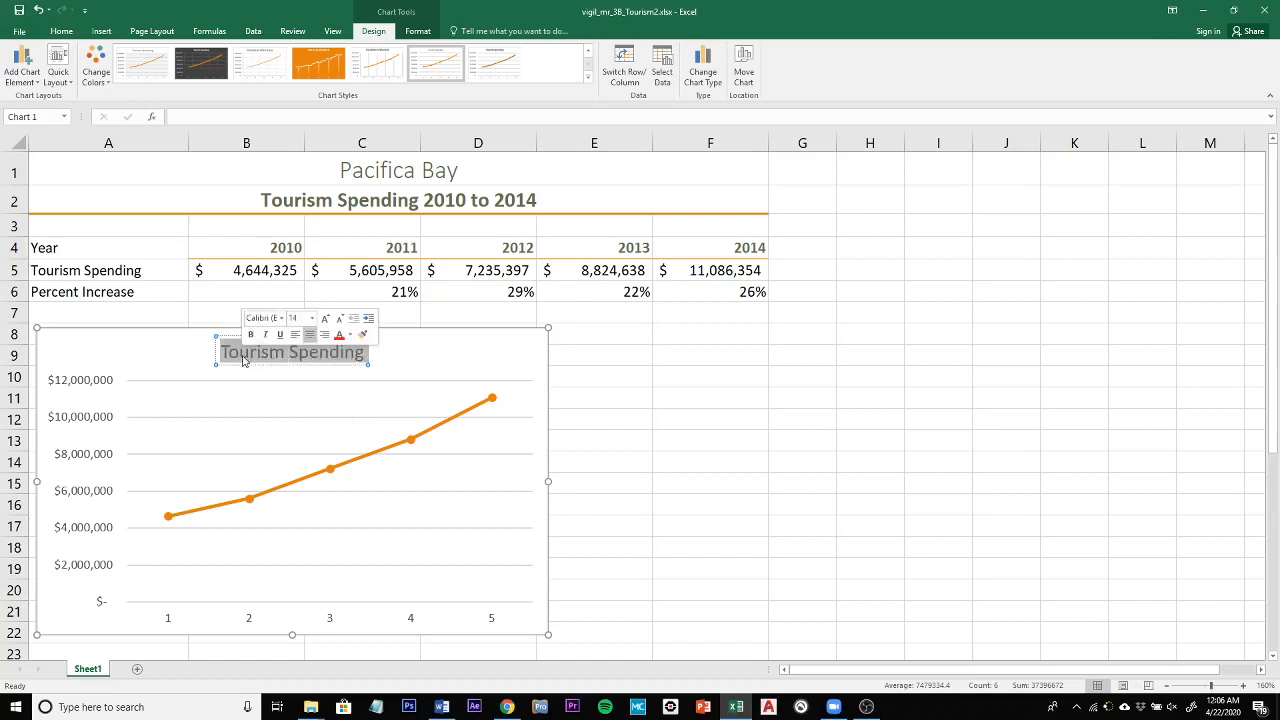
pyautogui.write('P')
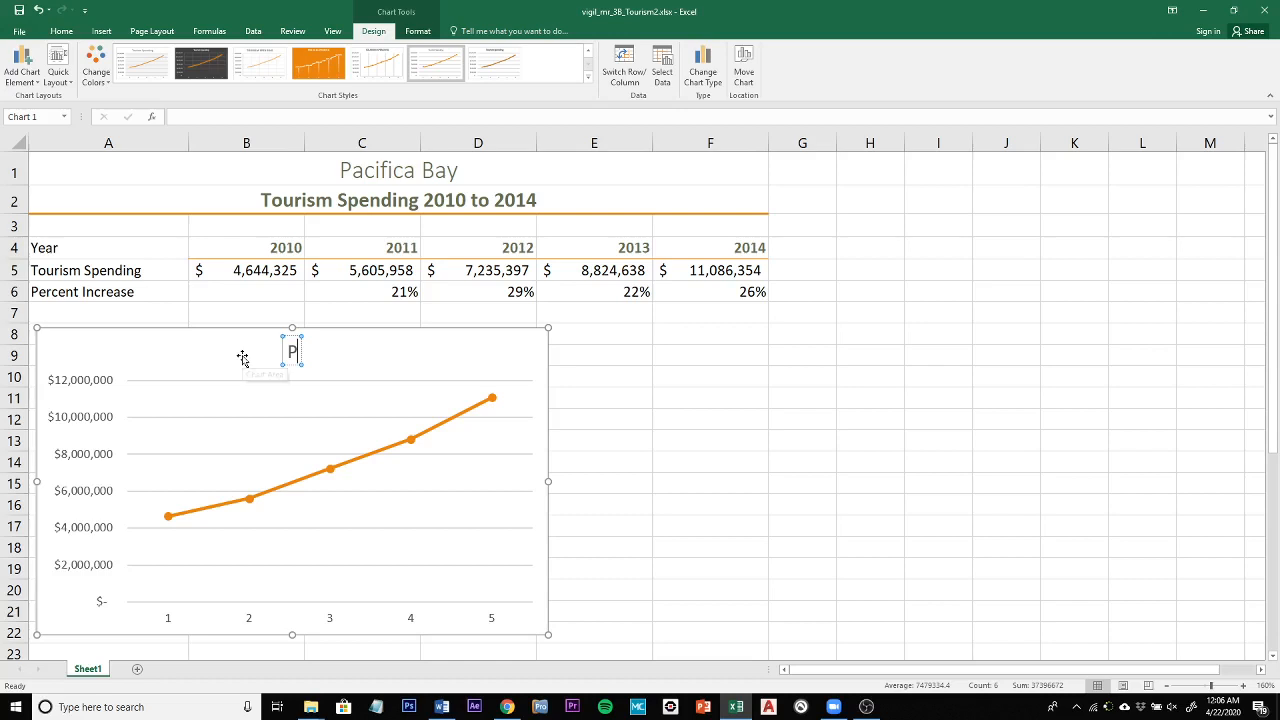
pyautogui.write('acifica')
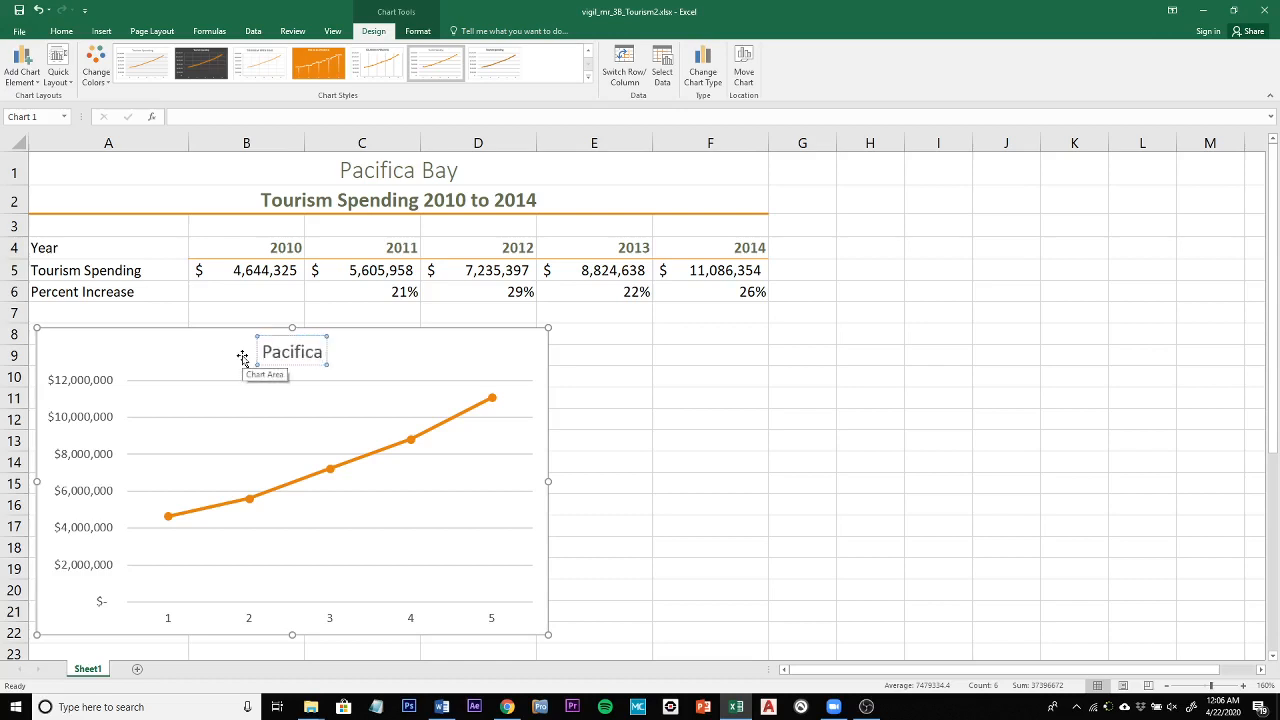
pyautogui.write(' Bay')
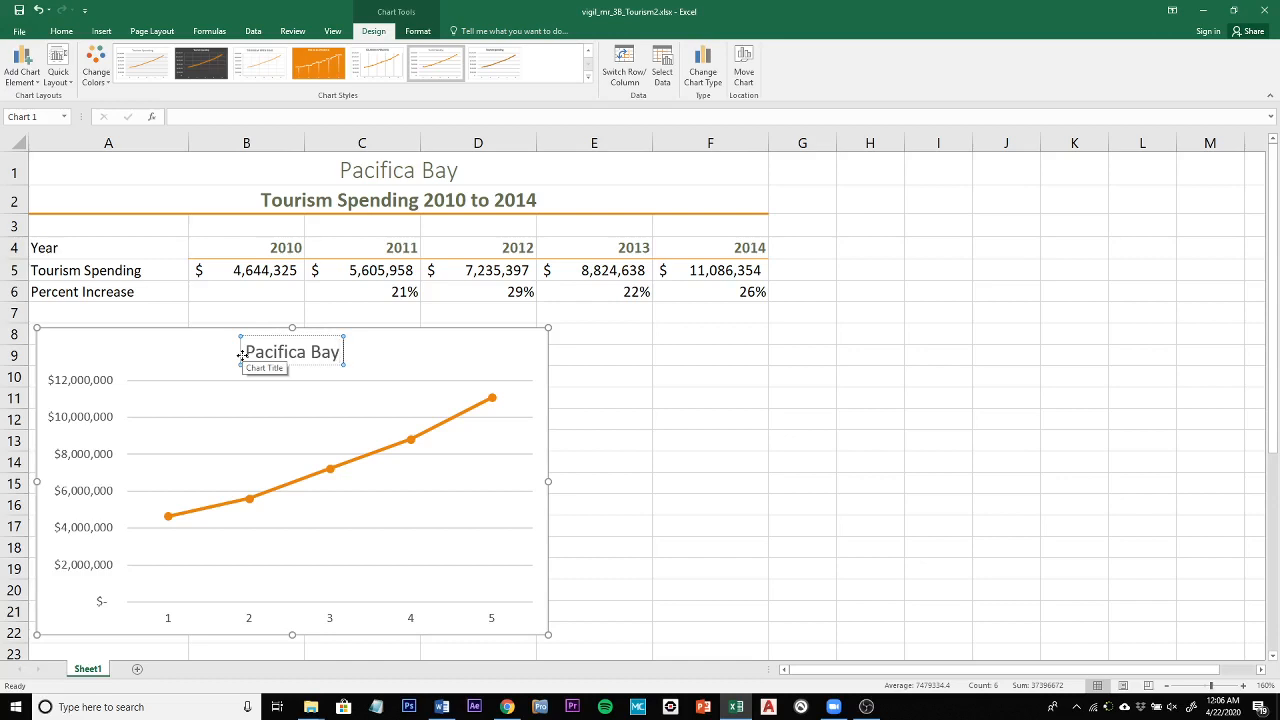
pyautogui.write('Spending')
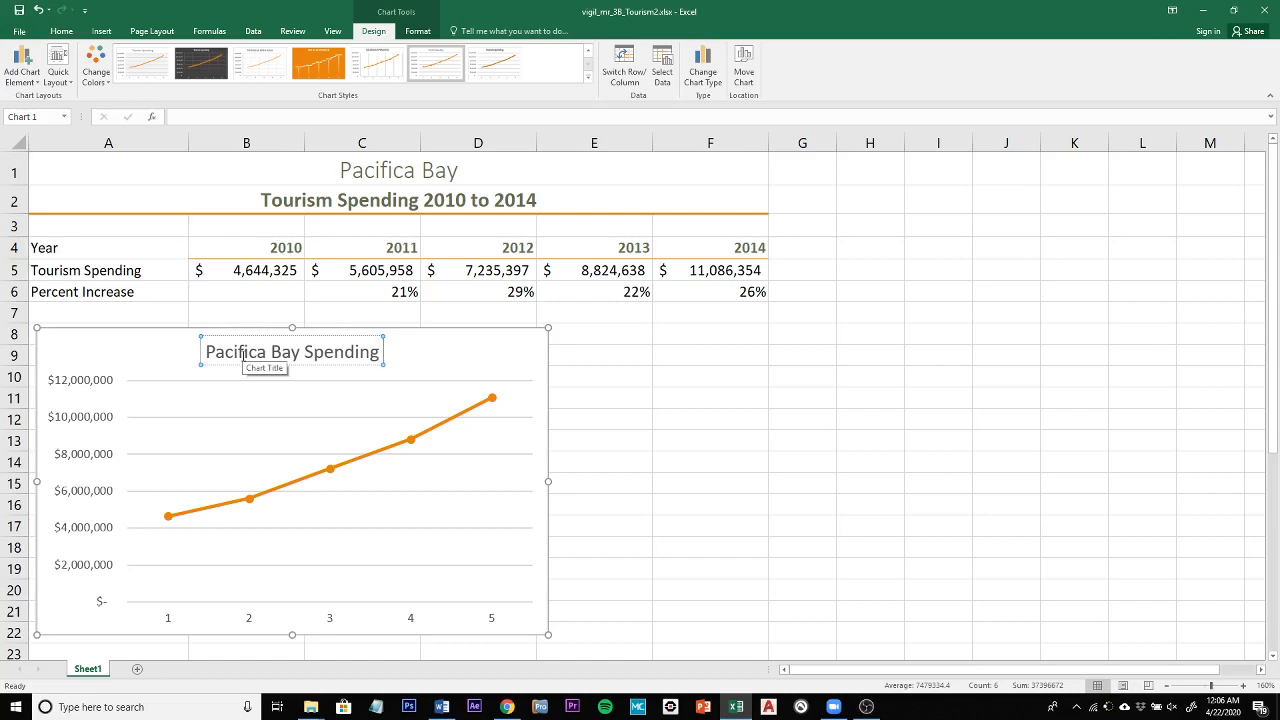
pyautogui.write(' 2010')
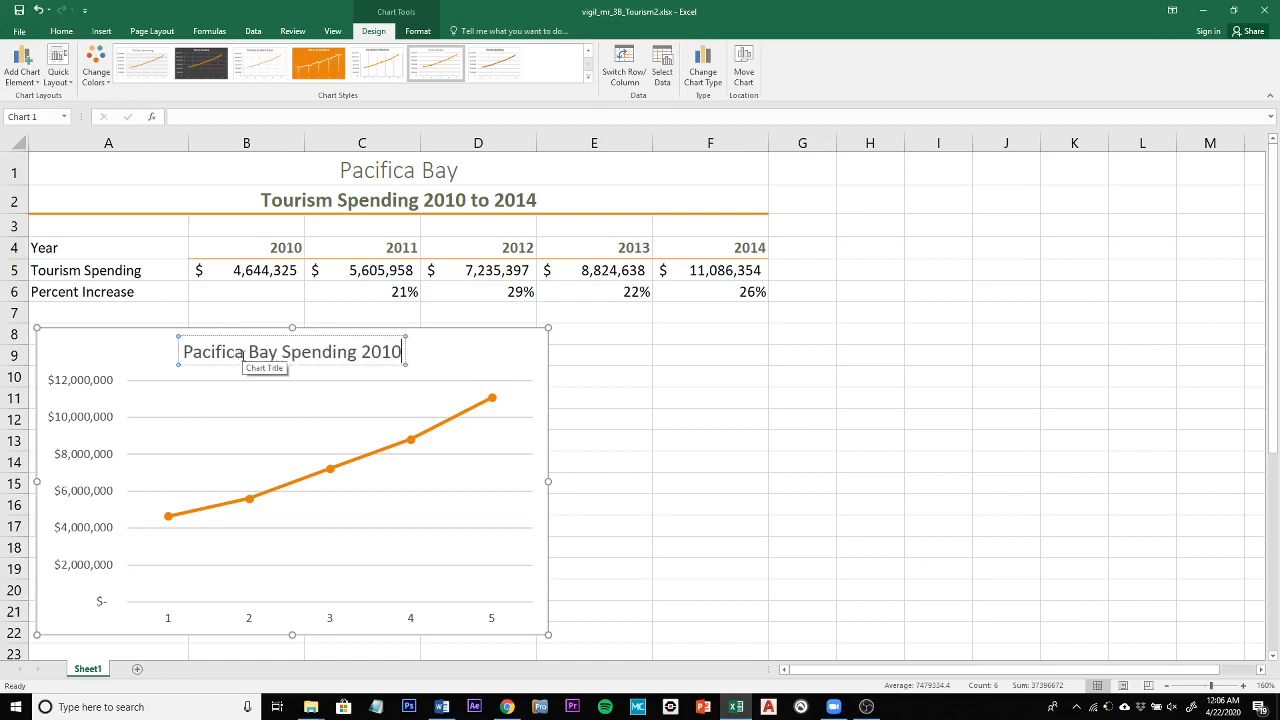
pyautogui.write(' to')
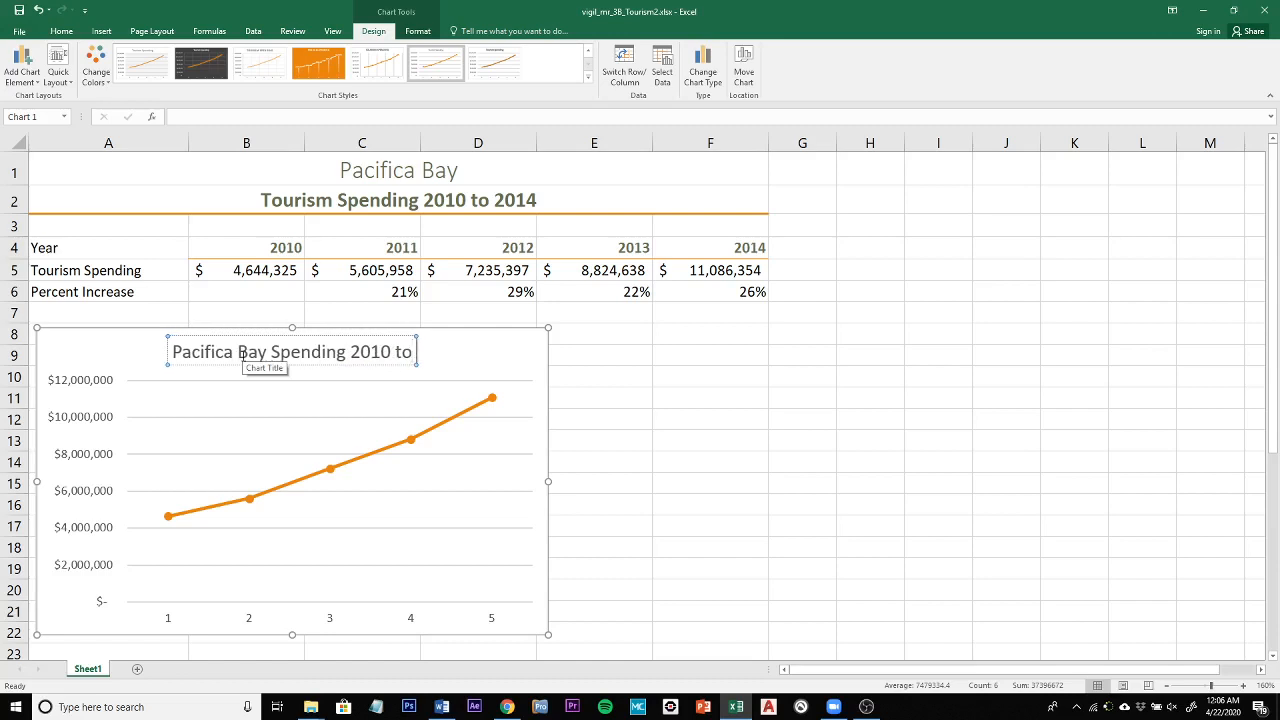
pyautogui.write(' 2014')
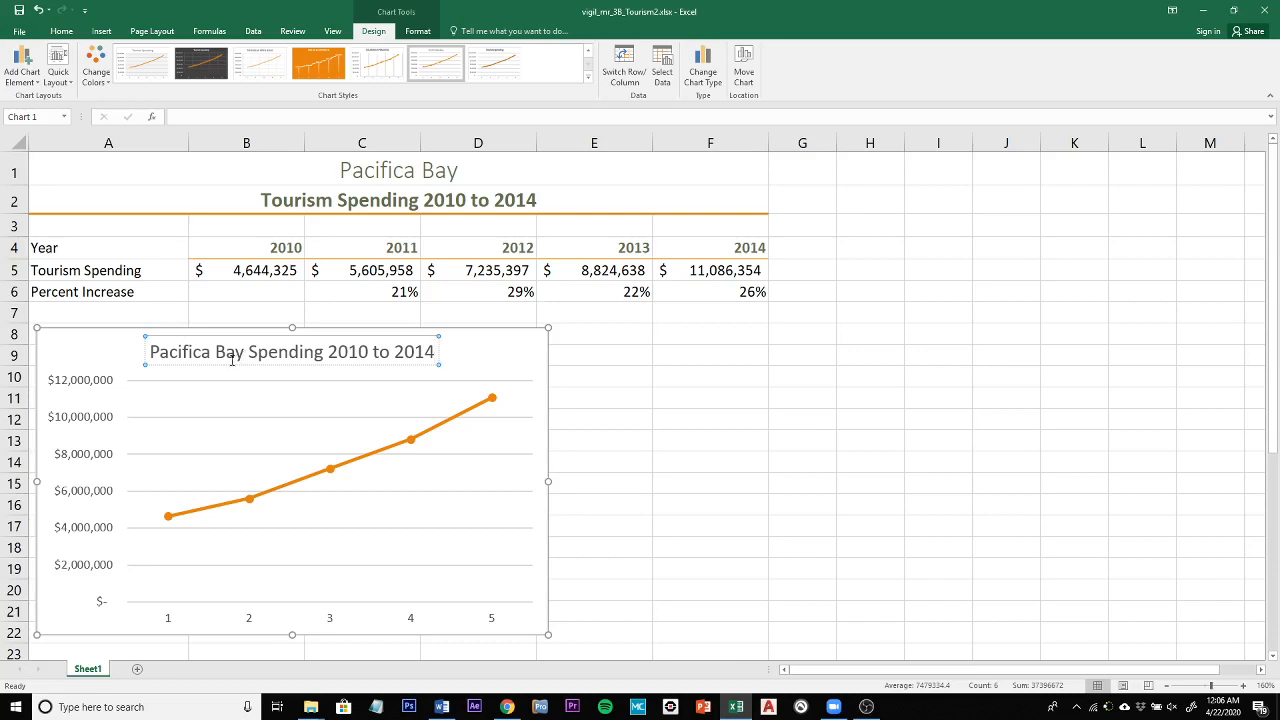
pyautogui.click(199, 335)
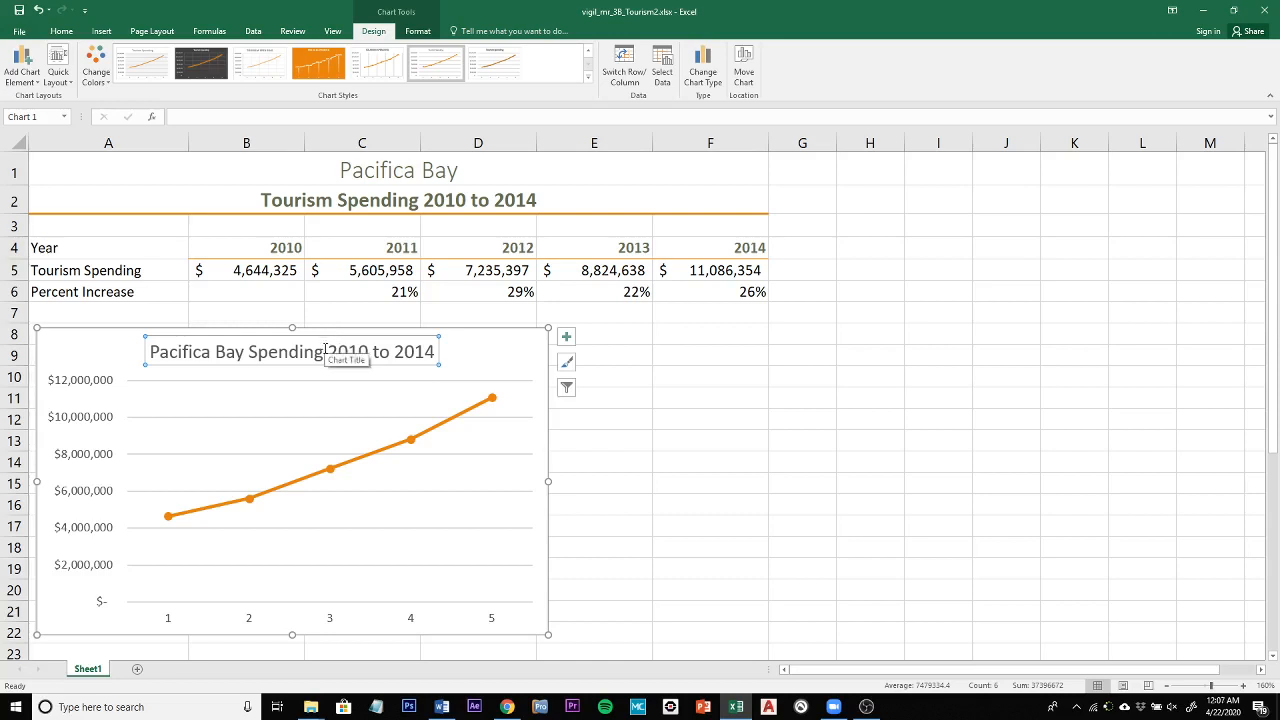
# Step: Format the chart title font as Bold with the Black, Text 1 color
pyautogui.rightClick(326, 353)
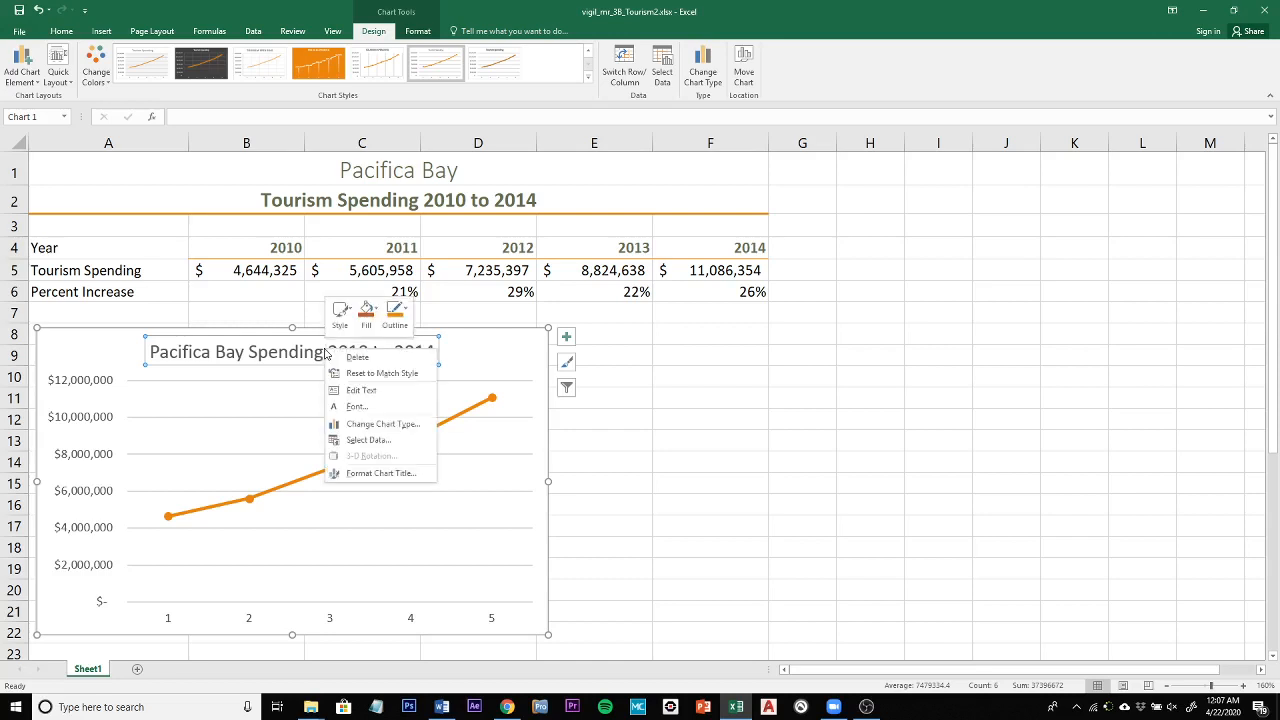
pyautogui.click(357, 408)
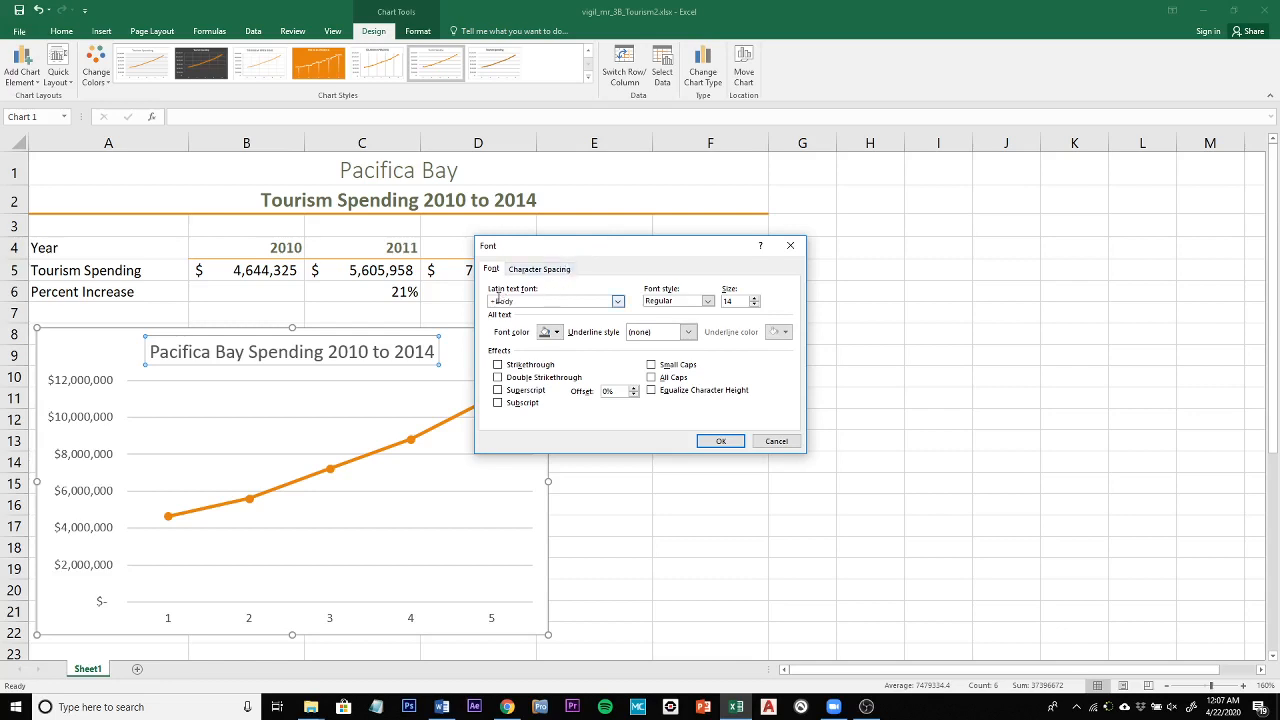
pyautogui.click(712, 303)
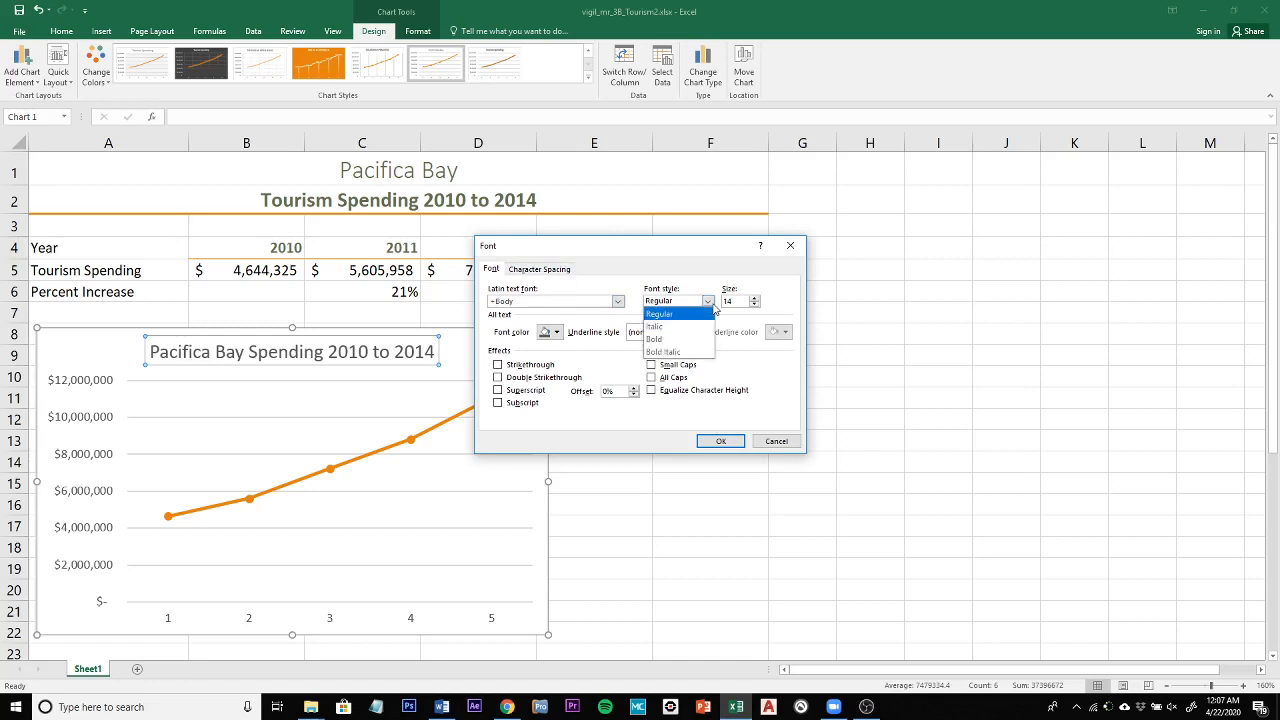
pyautogui.click(662, 340)
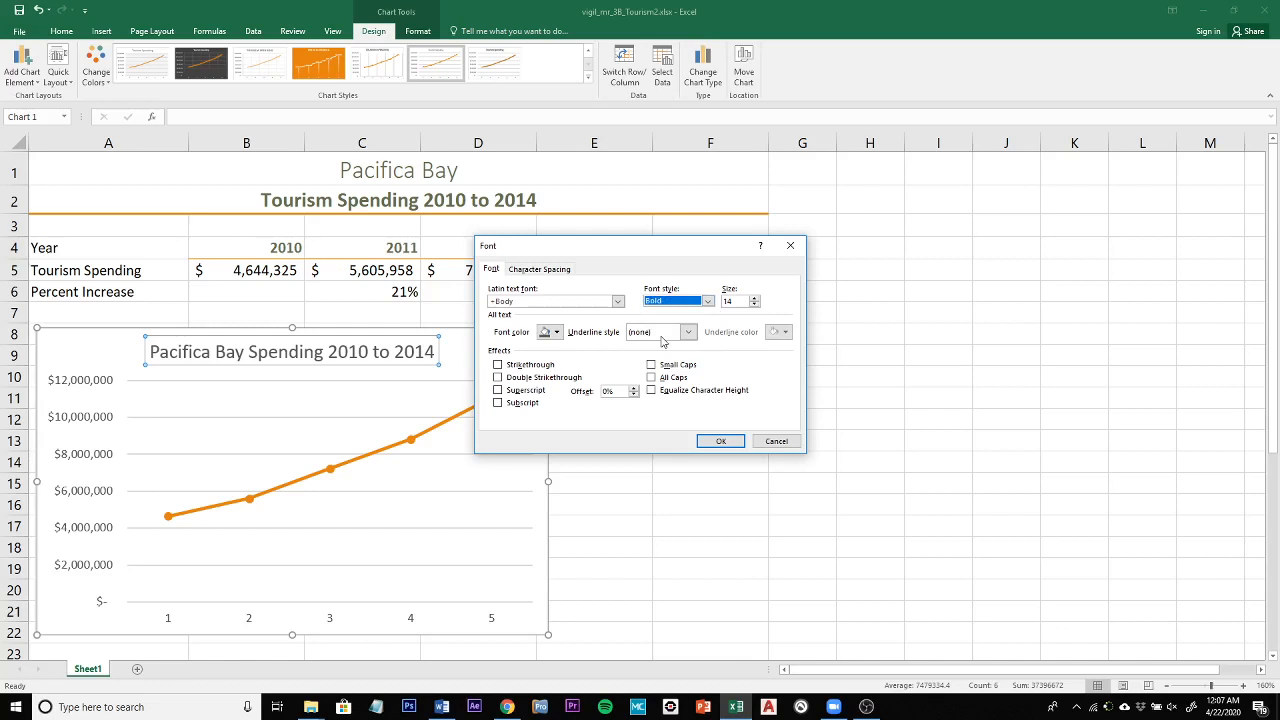
pyautogui.click(556, 332)
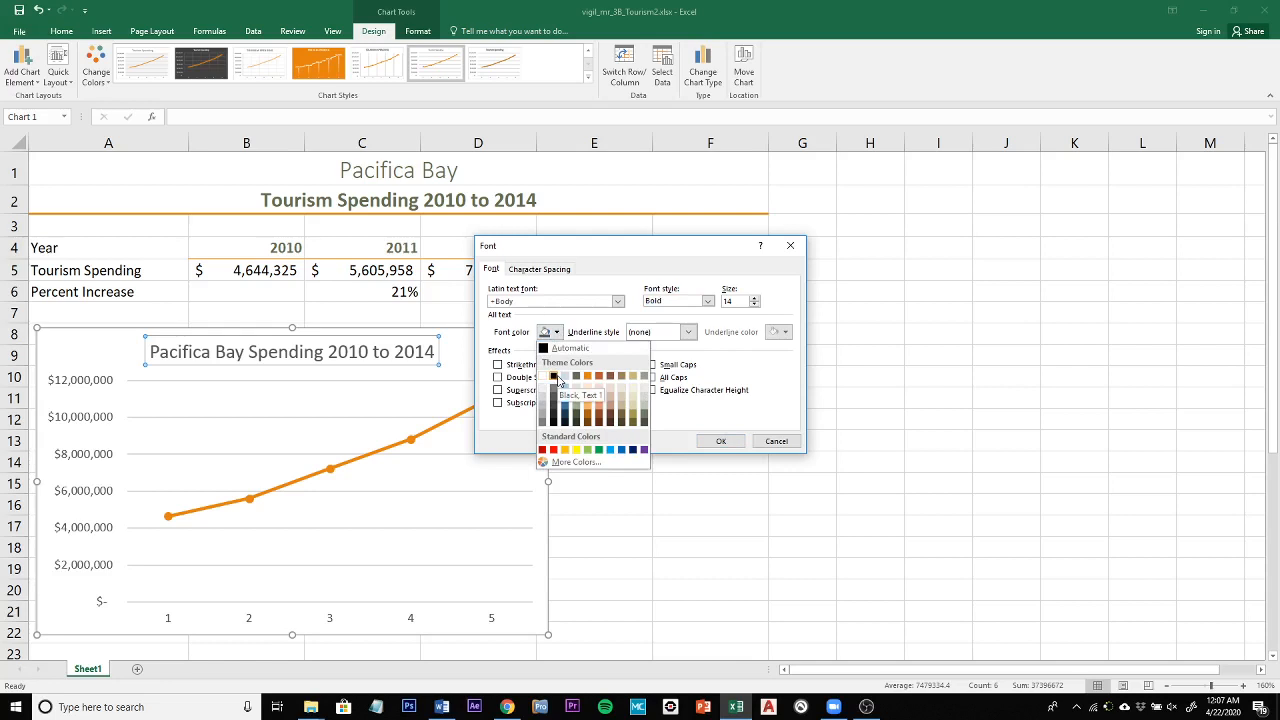
pyautogui.click(555, 377)
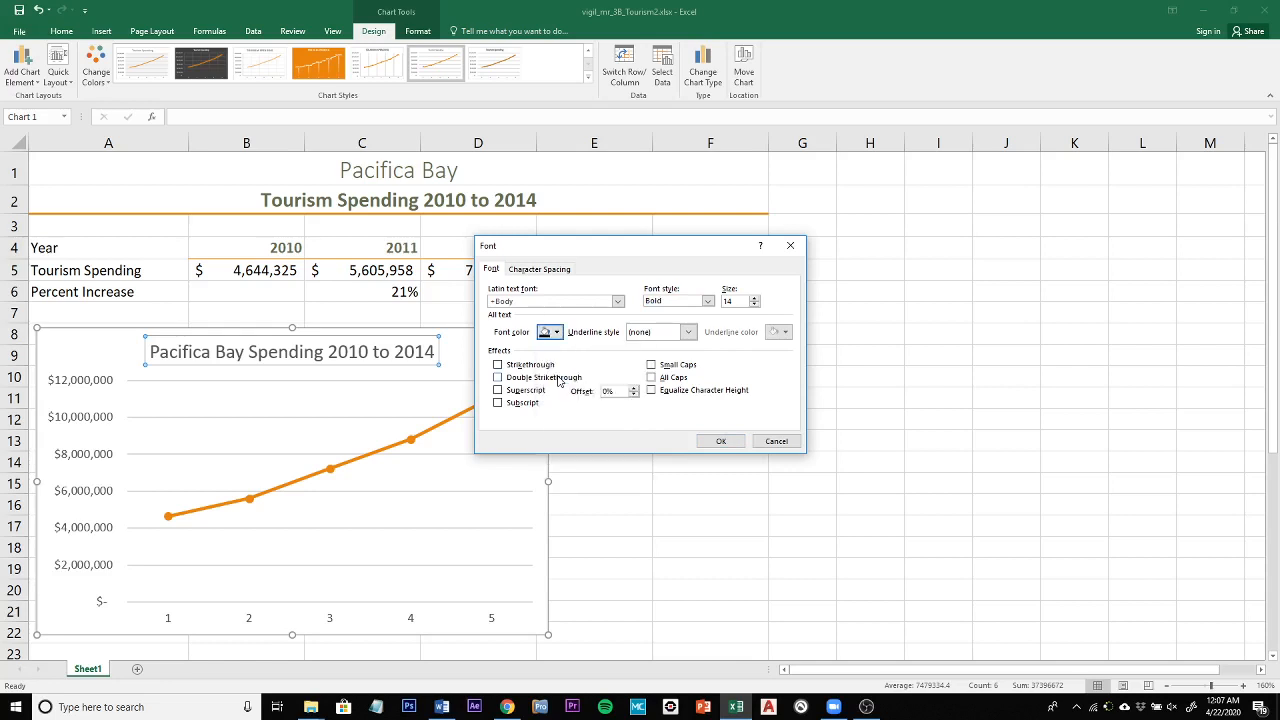
pyautogui.click(716, 442)
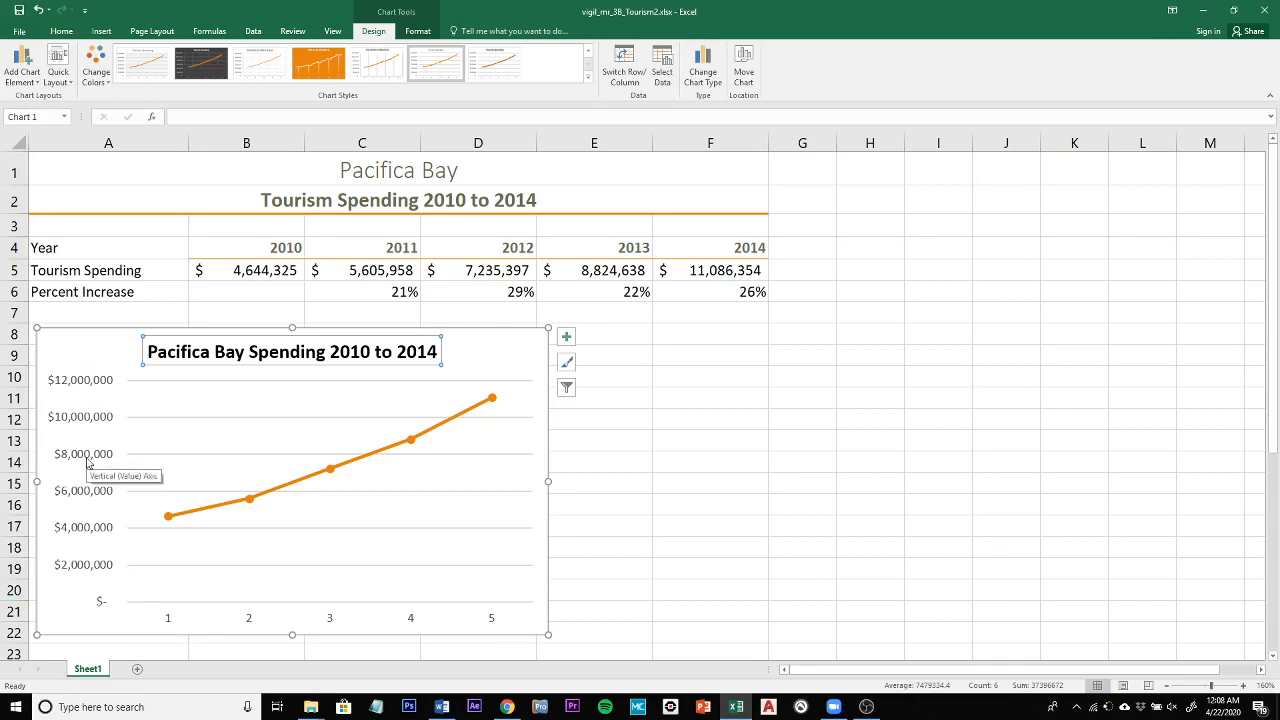
# Step: Replace the chart's horizontal axis labels with the years in the range B4:F4
pyautogui.rightClick(170, 624)
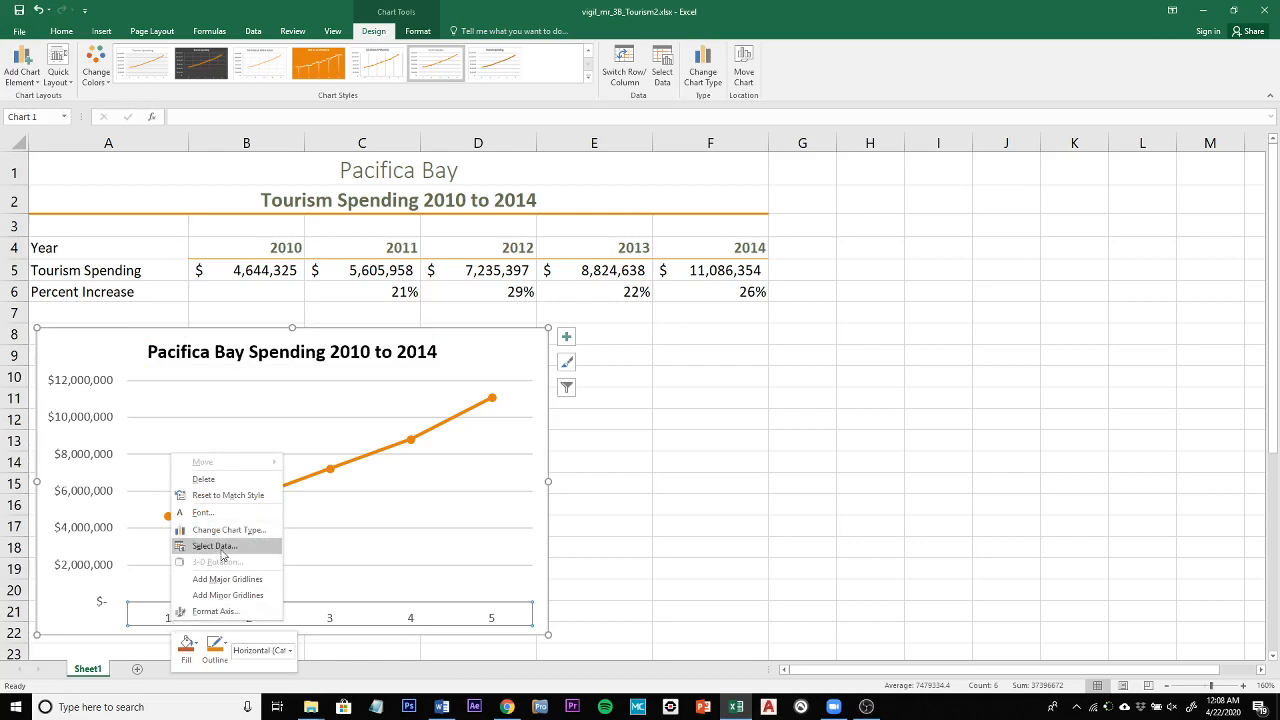
pyautogui.click(214, 546)
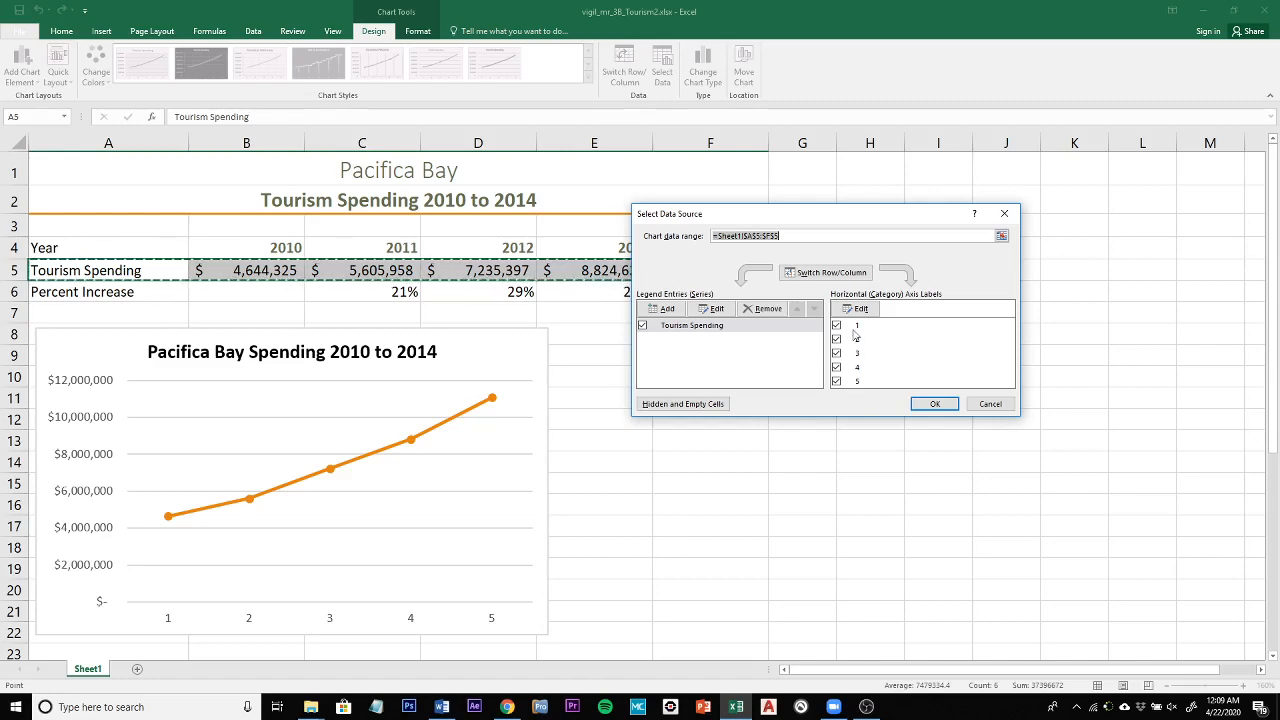
pyautogui.moveTo(774, 215); pyautogui.dragTo(795, 307)
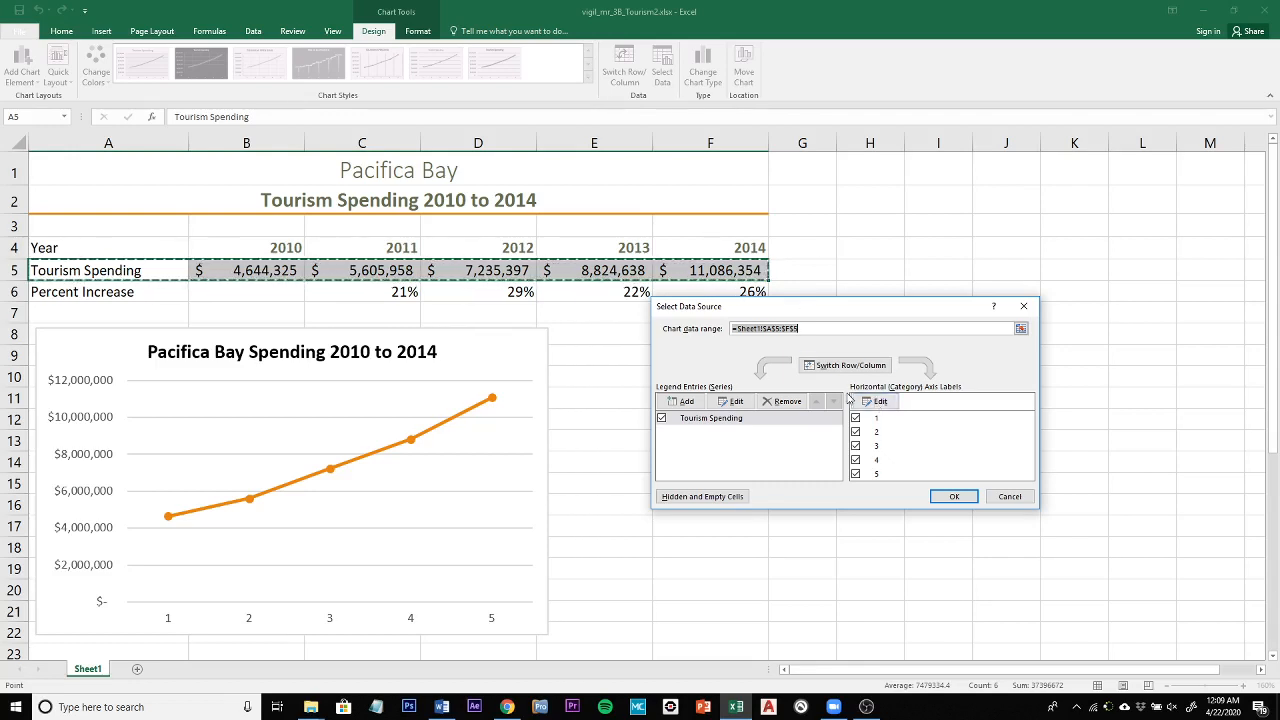
pyautogui.click(878, 401)
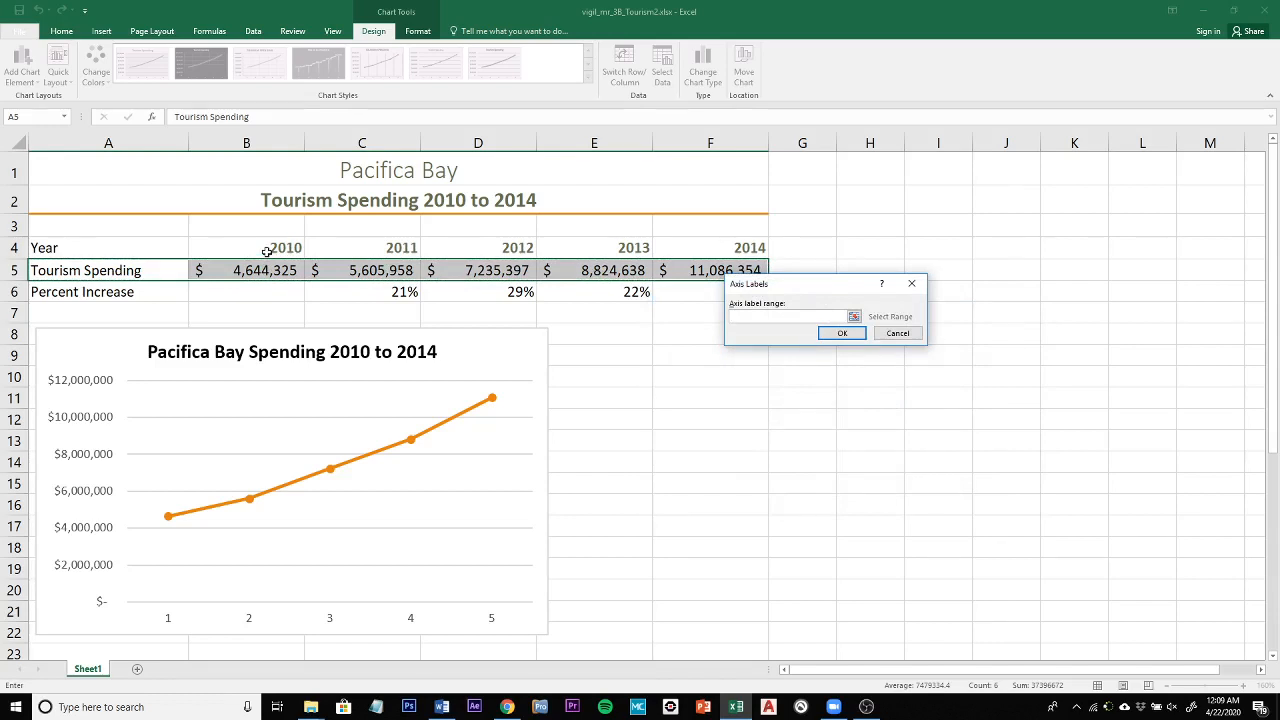
pyautogui.moveTo(269, 248); pyautogui.dragTo(636, 243)
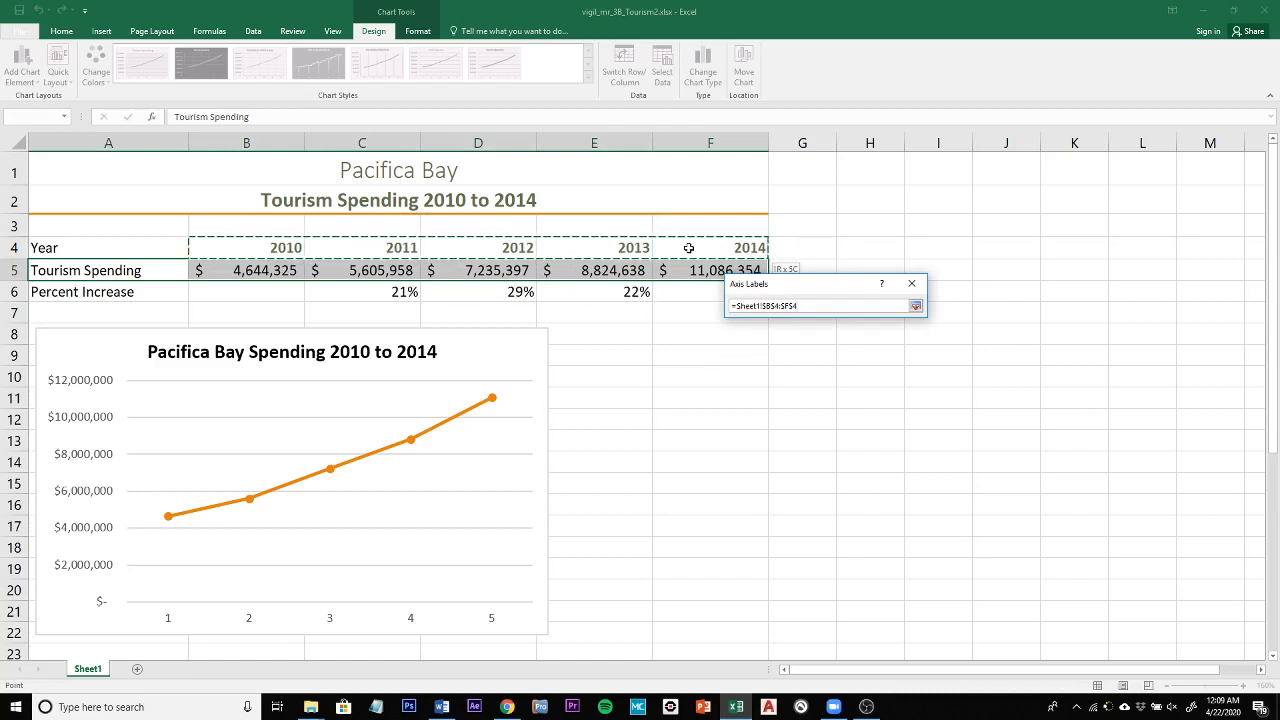
pyautogui.moveTo(688, 248); pyautogui.dragTo(688, 248)
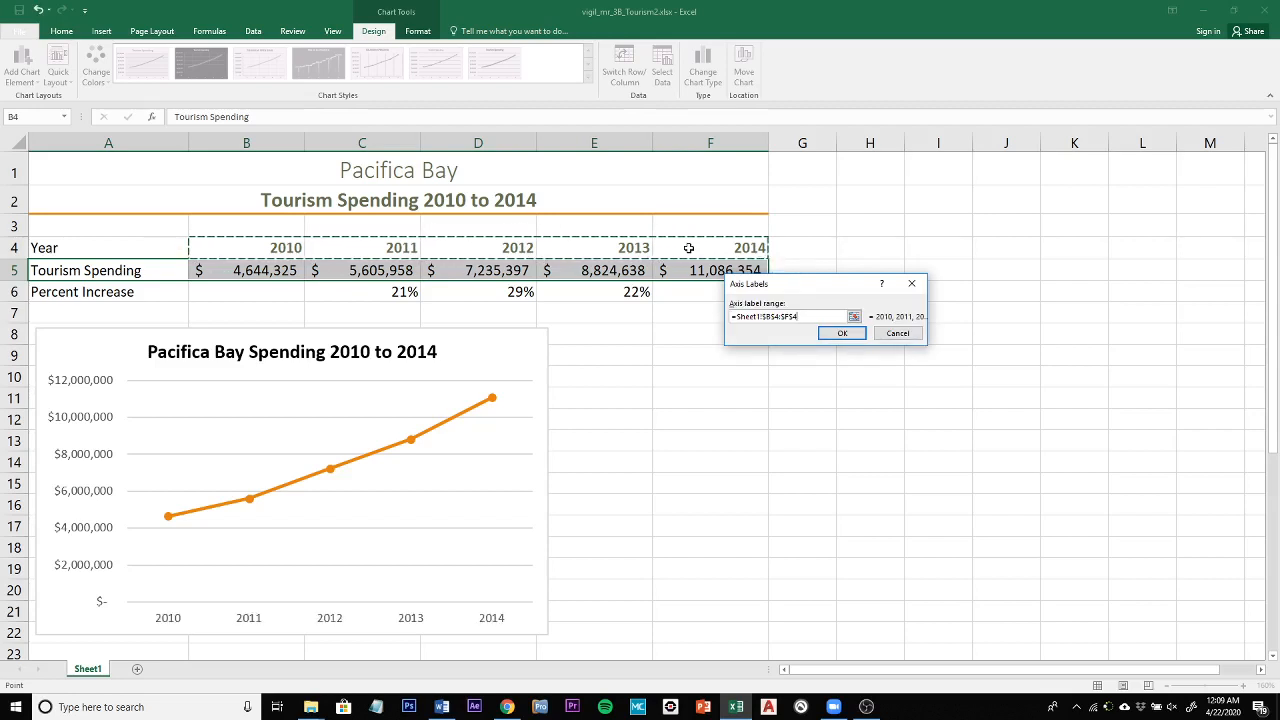
pyautogui.click(843, 334)
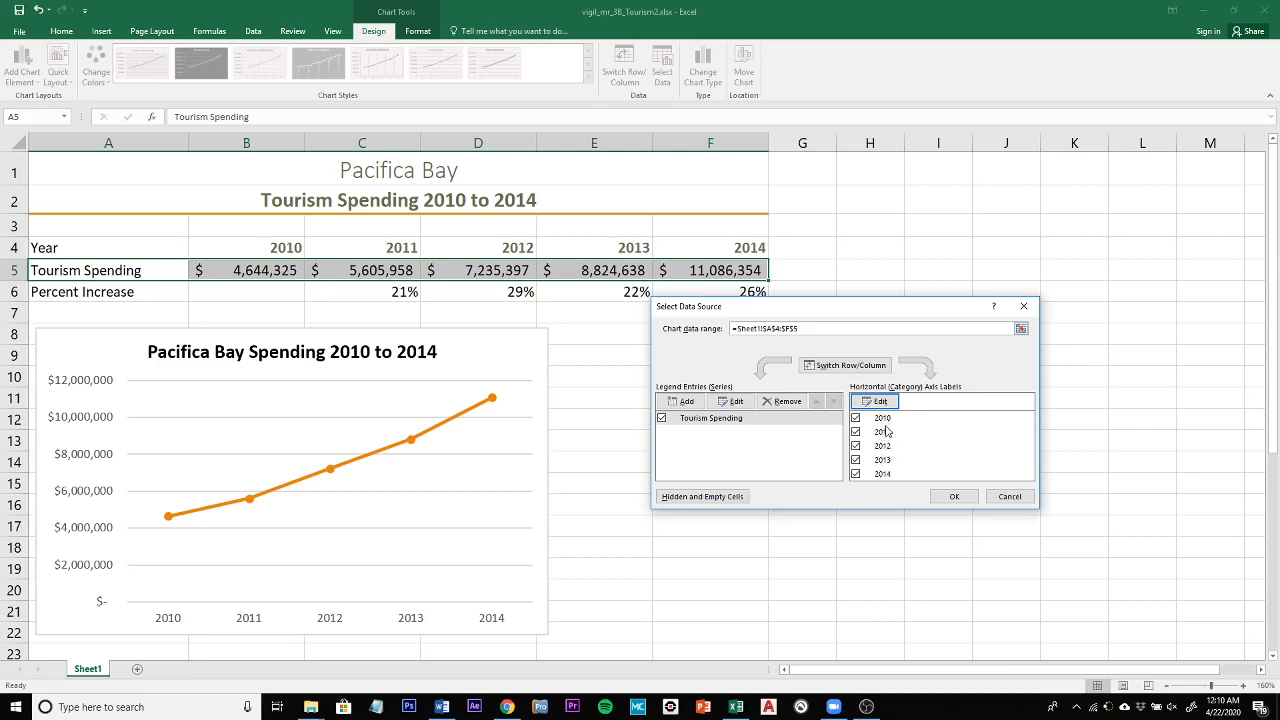
pyautogui.click(955, 498)
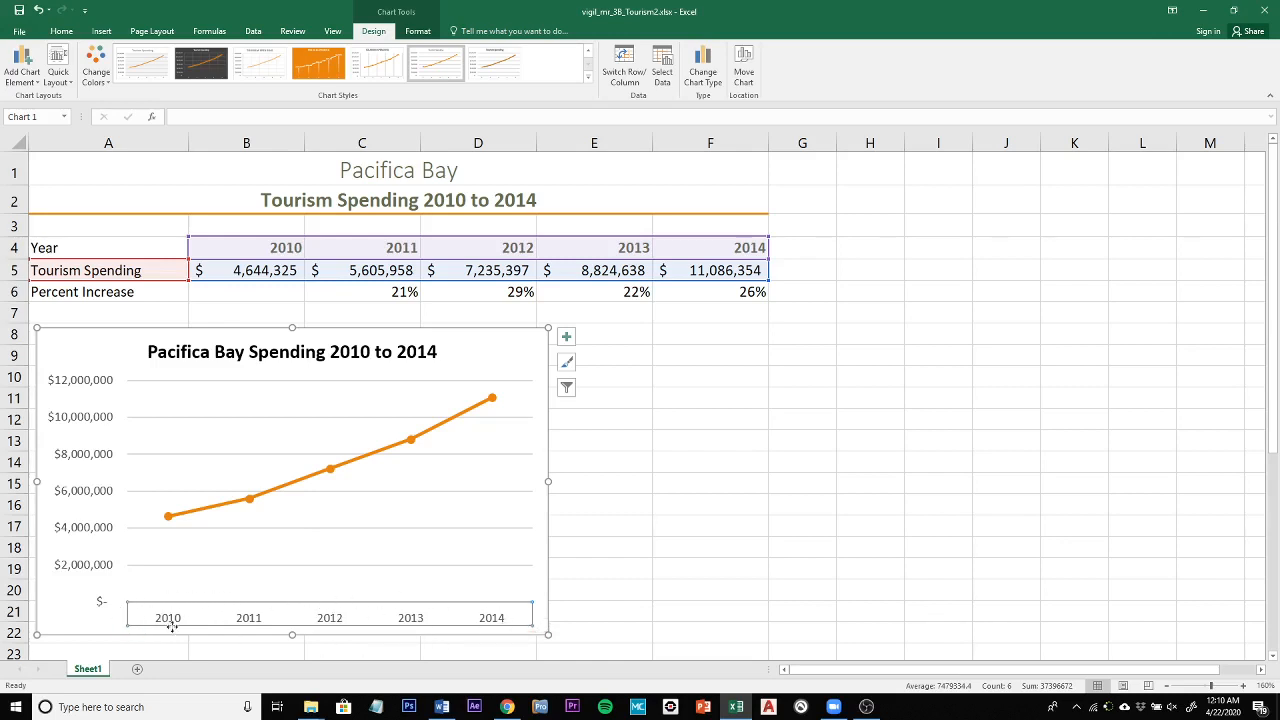
# Step: Set the horizontal axis line to No line, briefly trying Solid line for comparison
pyautogui.click(567, 340)
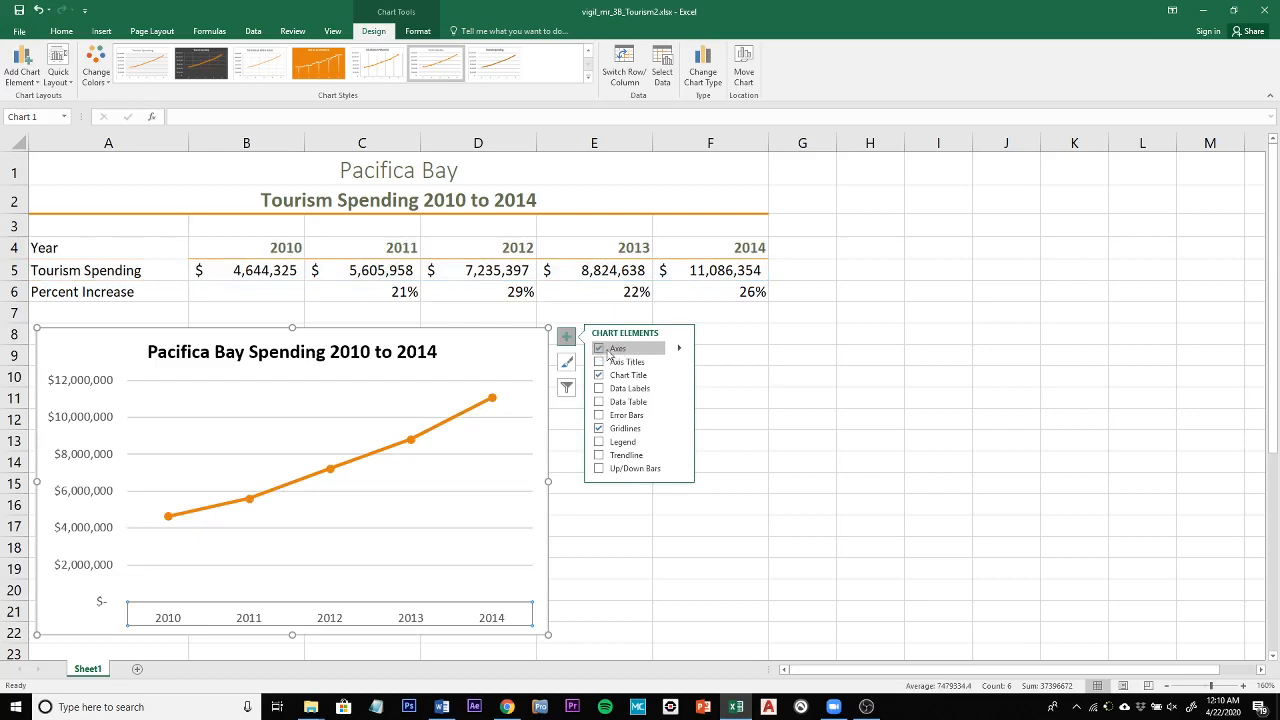
pyautogui.click(679, 352)
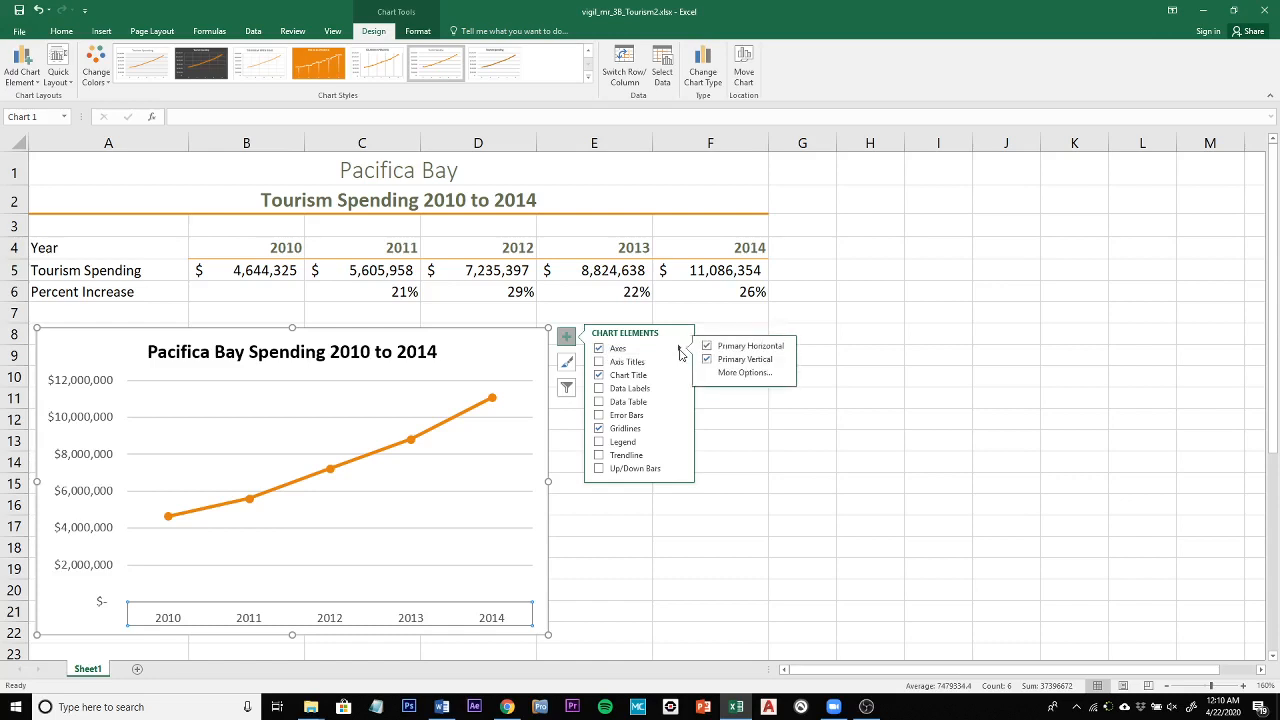
pyautogui.click(741, 372)
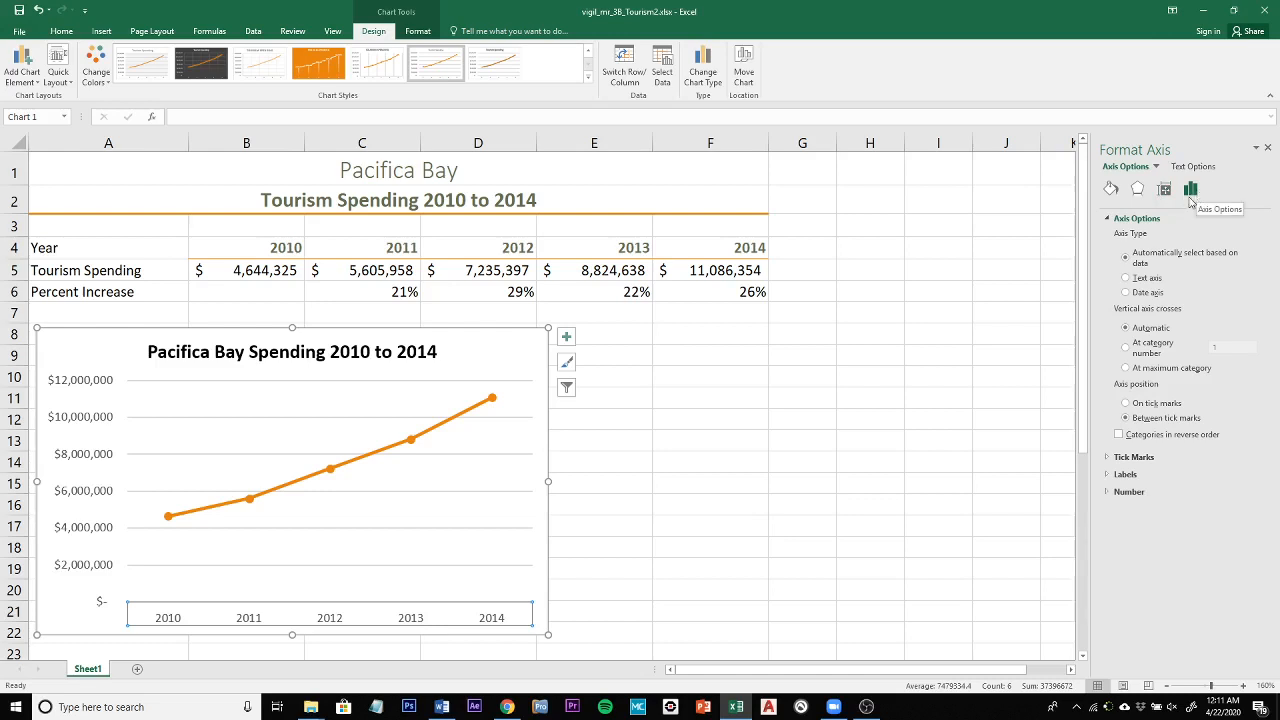
pyautogui.click(1111, 191)
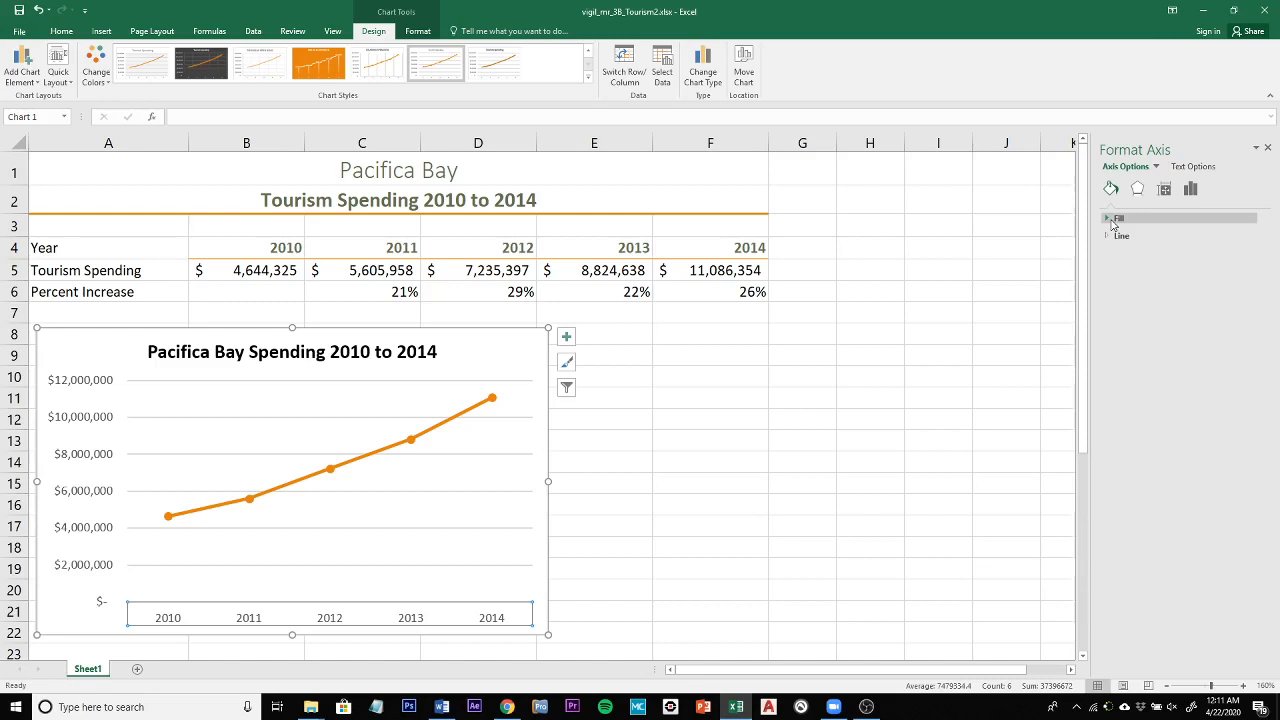
pyautogui.click(1113, 219)
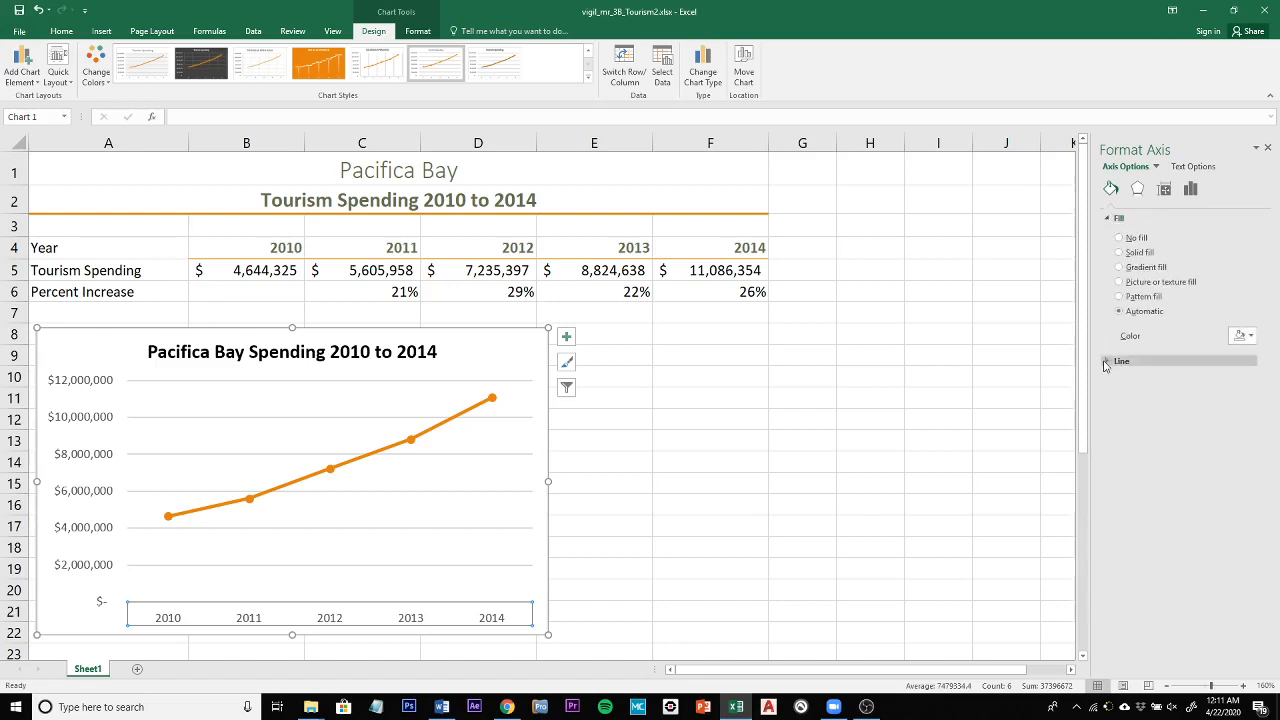
pyautogui.click(1112, 361)
pyautogui.click(1107, 218)
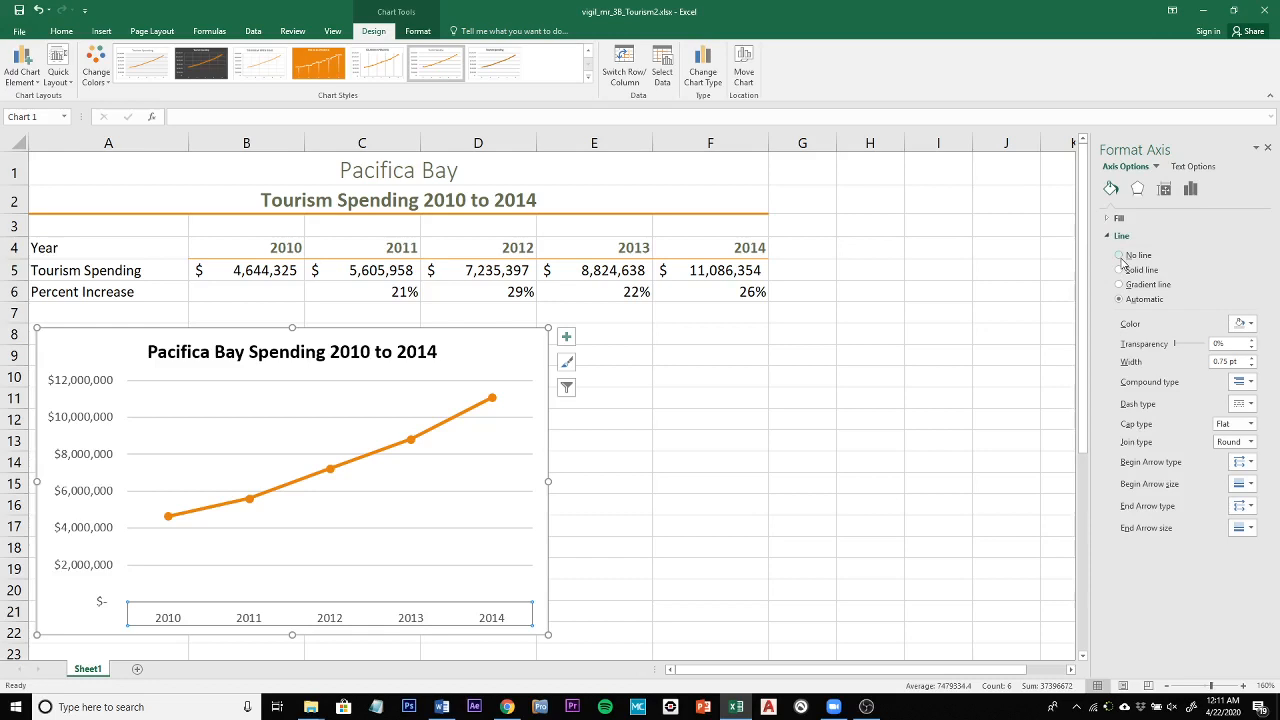
pyautogui.click(1119, 256)
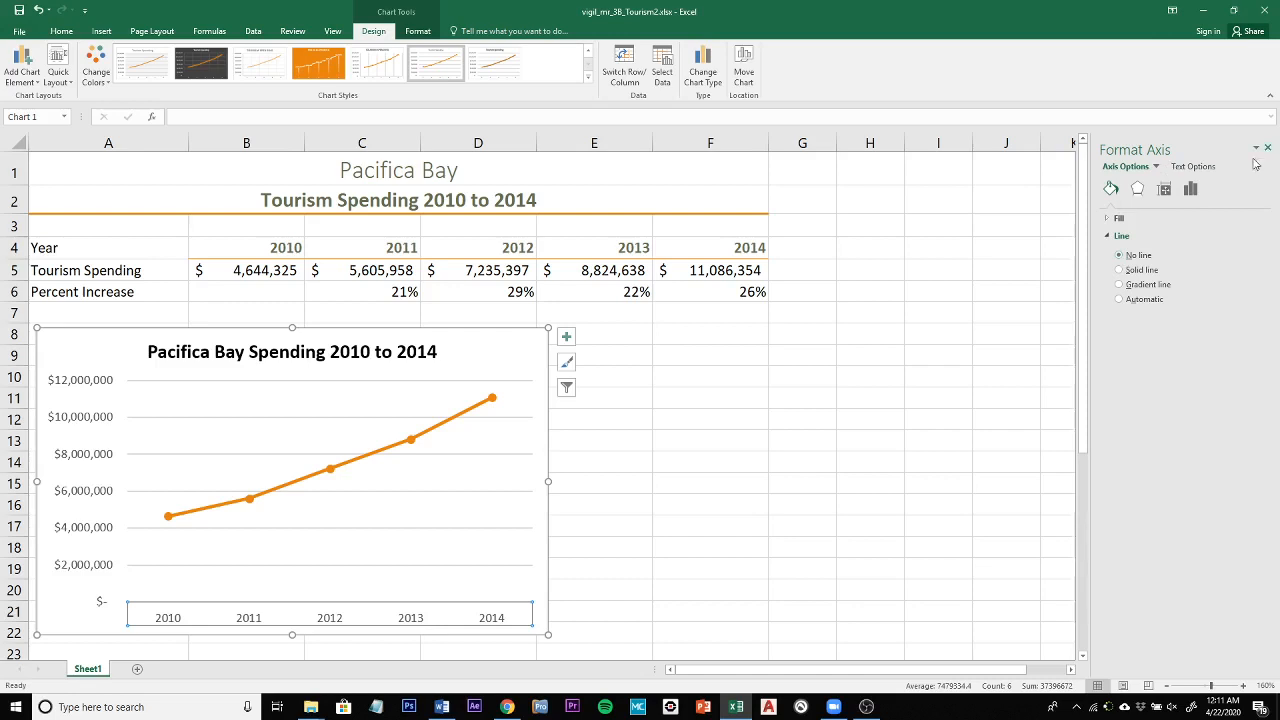
pyautogui.click(1128, 272)
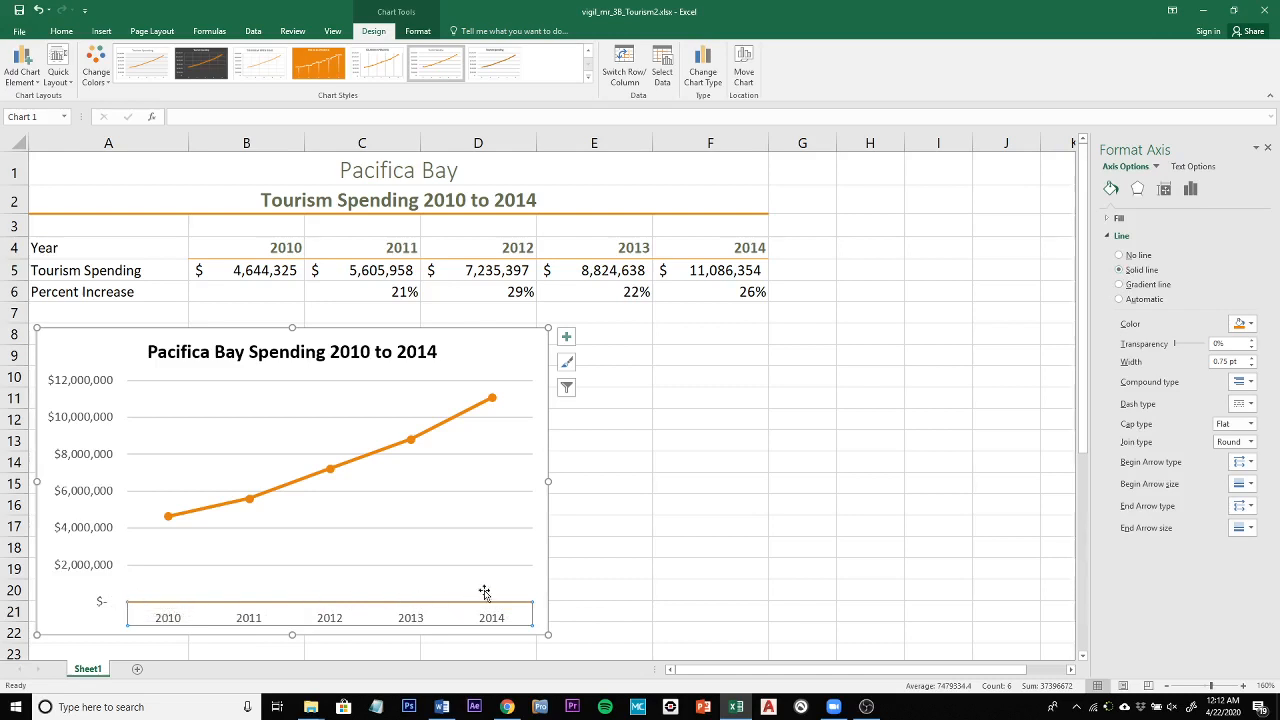
pyautogui.click(1119, 255)
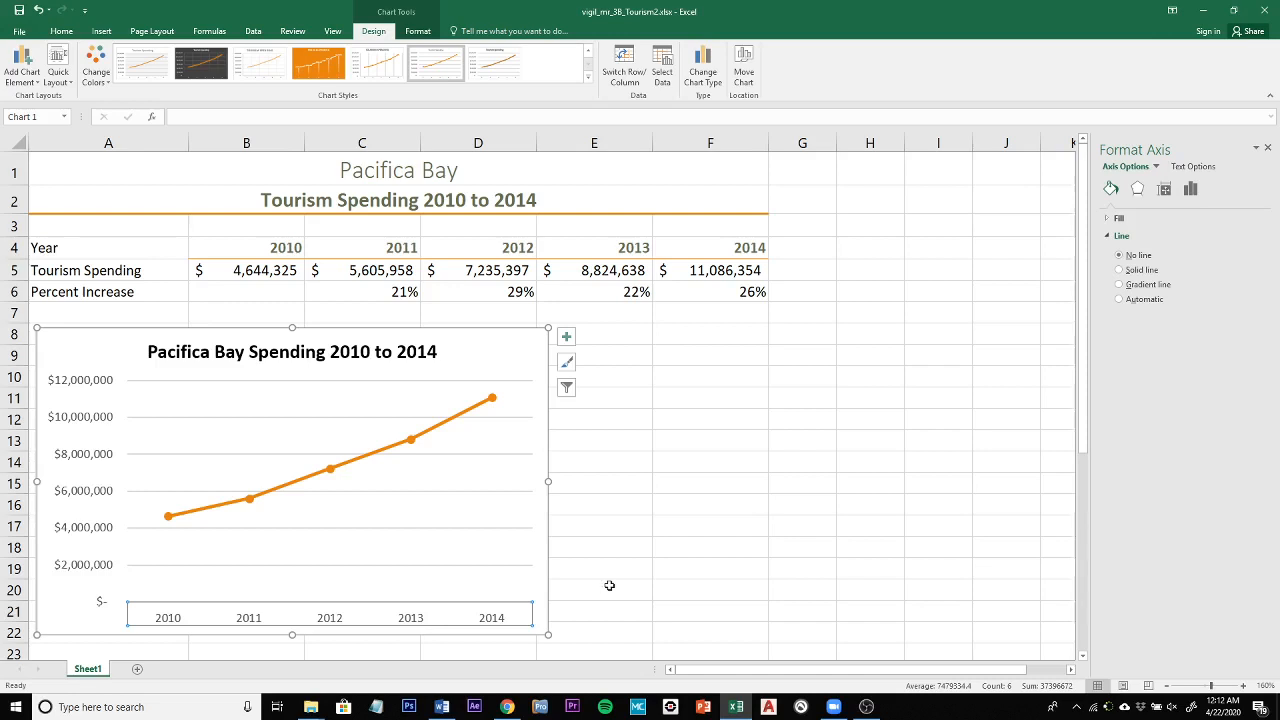
# Step: Set the vertical value axis minimum bound to 4000000
pyautogui.rightClick(87, 424)
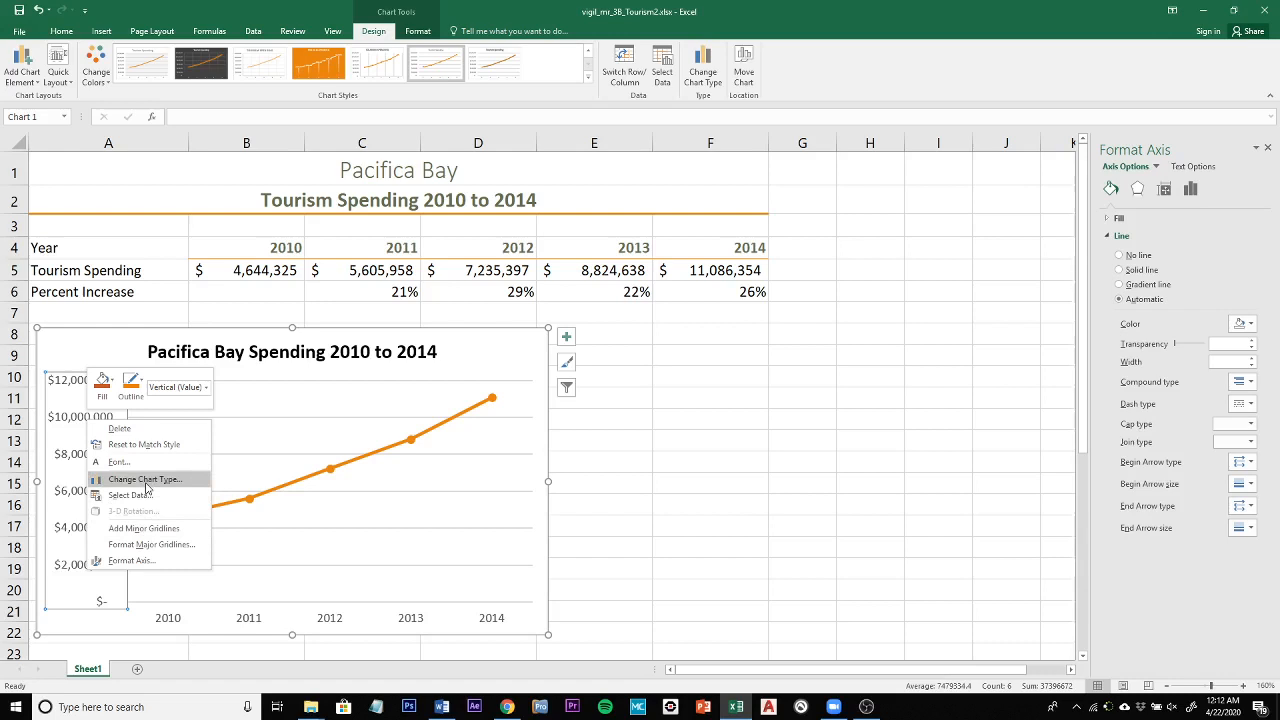
pyautogui.click(137, 562)
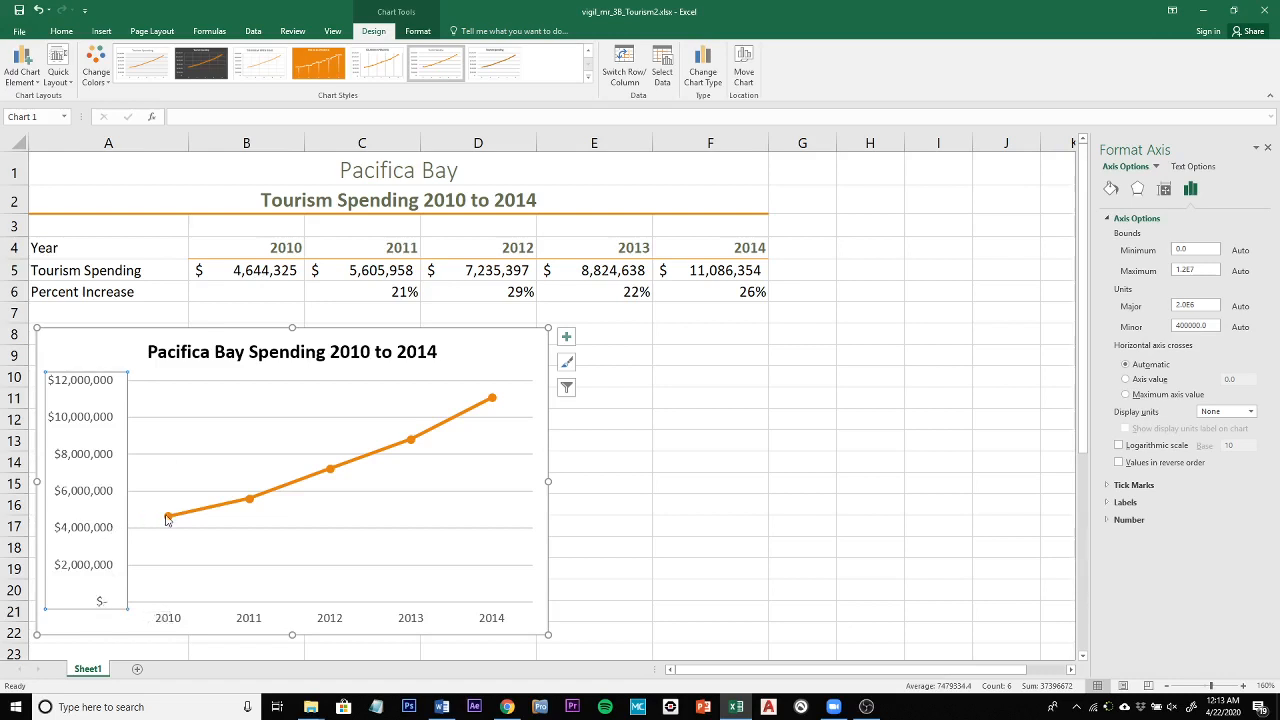
pyautogui.moveTo(167, 518)
pyautogui.moveTo(1202, 247); pyautogui.dragTo(1159, 253)
pyautogui.write('4000000')
pyautogui.press('Return')
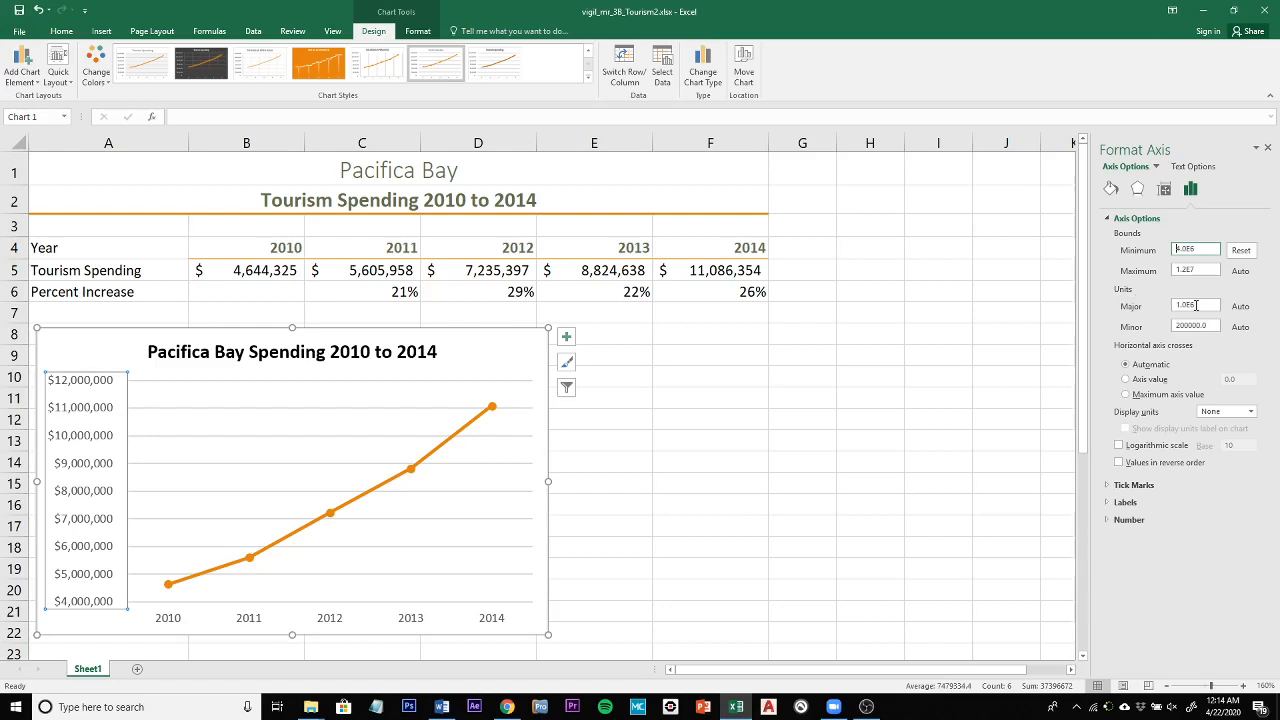
# Step: Set the vertical value axis major unit to 2000000
pyautogui.click(1199, 305)
pyautogui.moveTo(1199, 305); pyautogui.dragTo(1127, 288)
pyautogui.write('2000000')
pyautogui.press('Return')
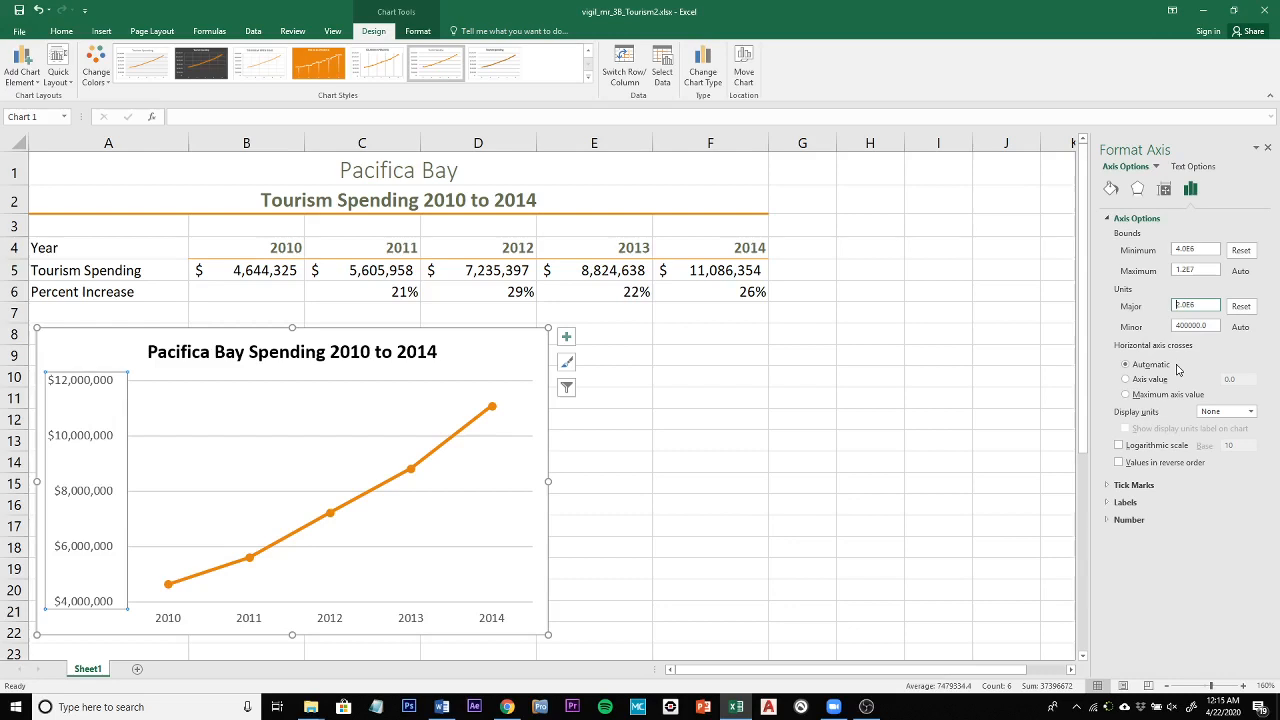
# Step: Target the Chart Area for formatting and set its fill to Picture or texture fill
pyautogui.click(1157, 169)
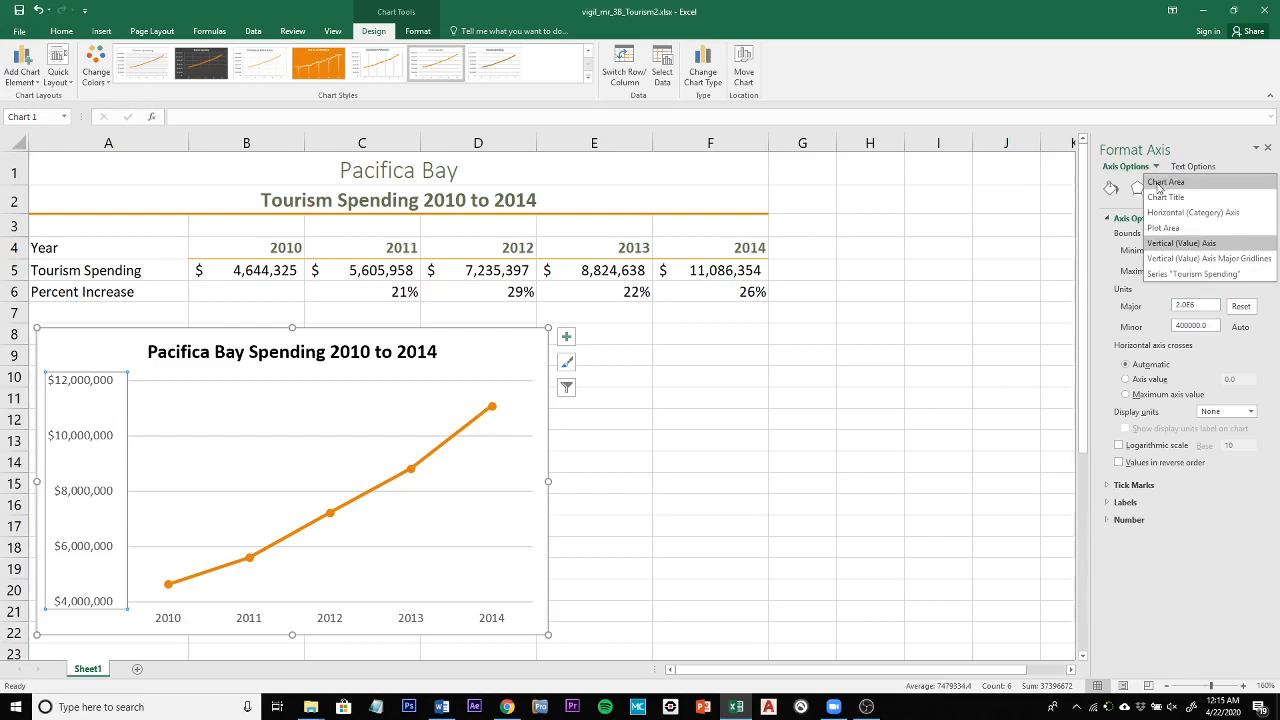
pyautogui.click(1160, 184)
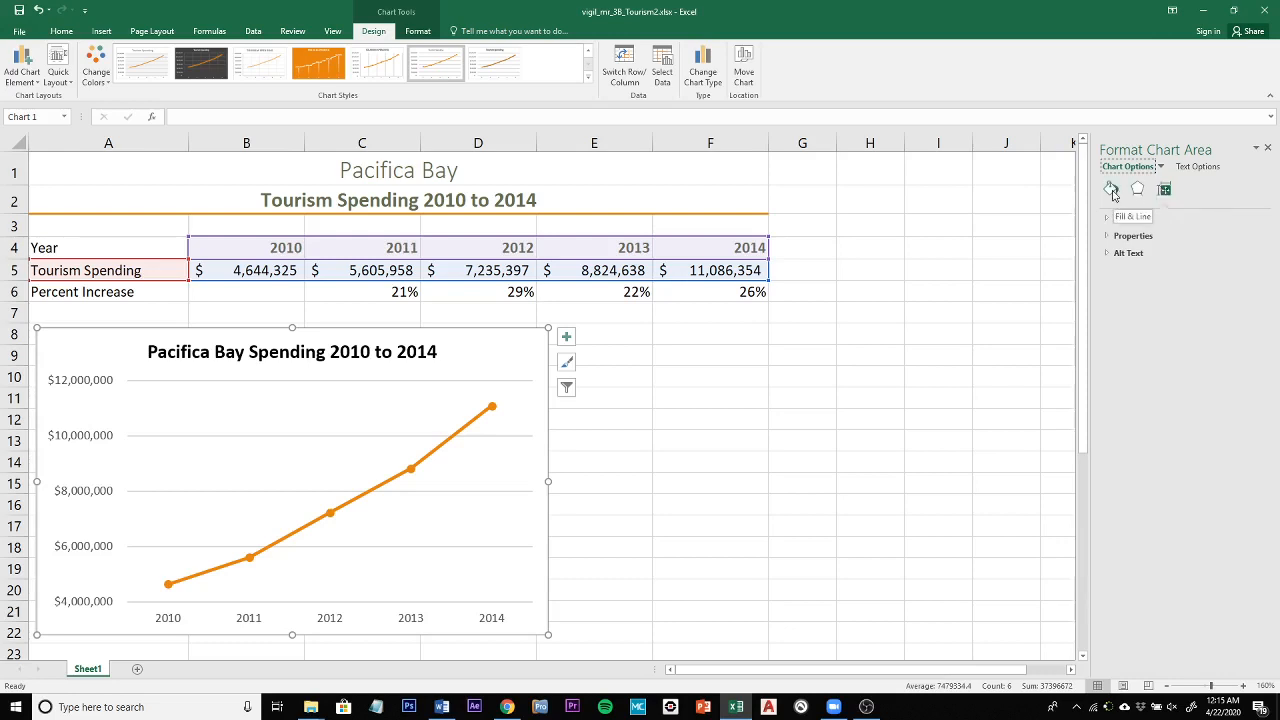
pyautogui.click(1112, 191)
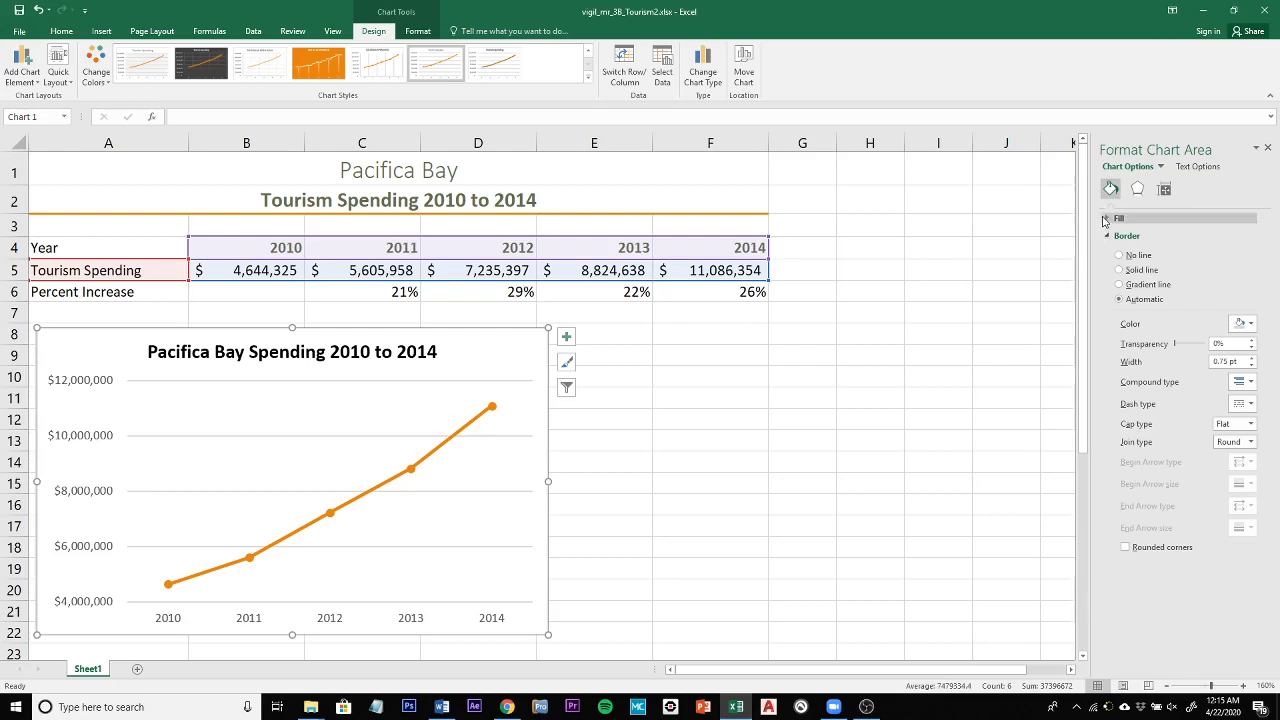
pyautogui.click(1106, 219)
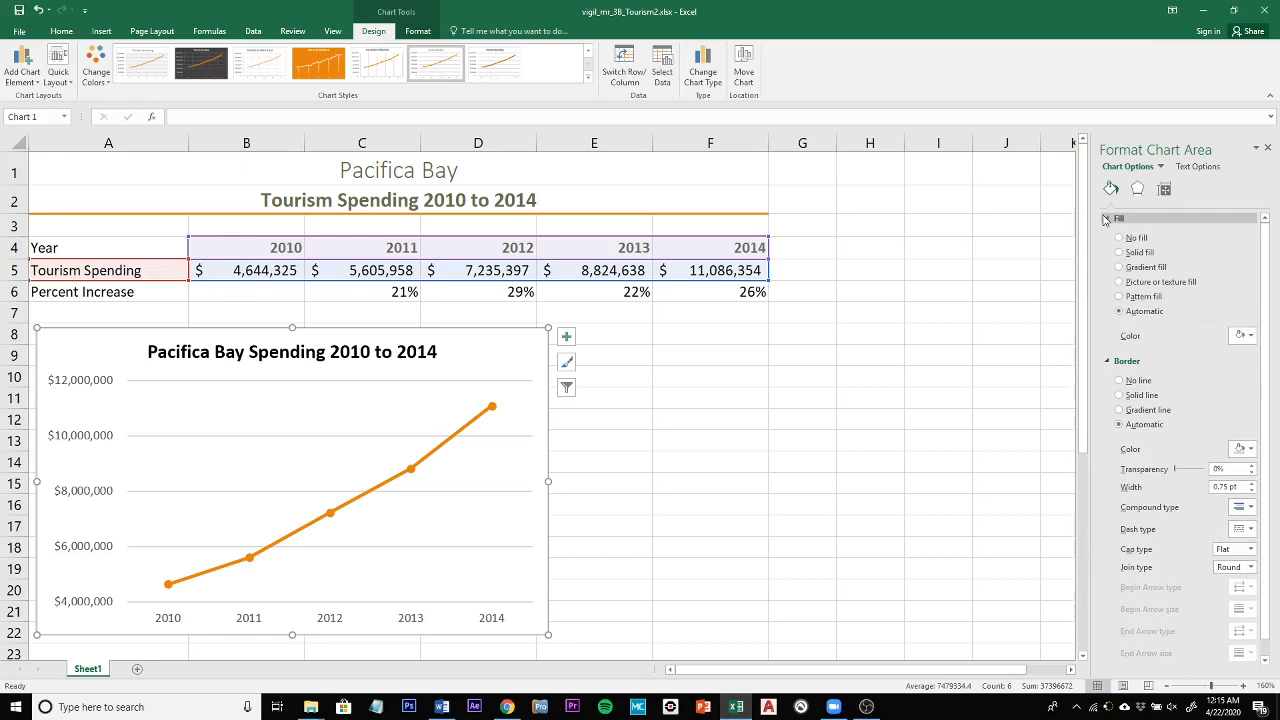
pyautogui.click(1106, 219)
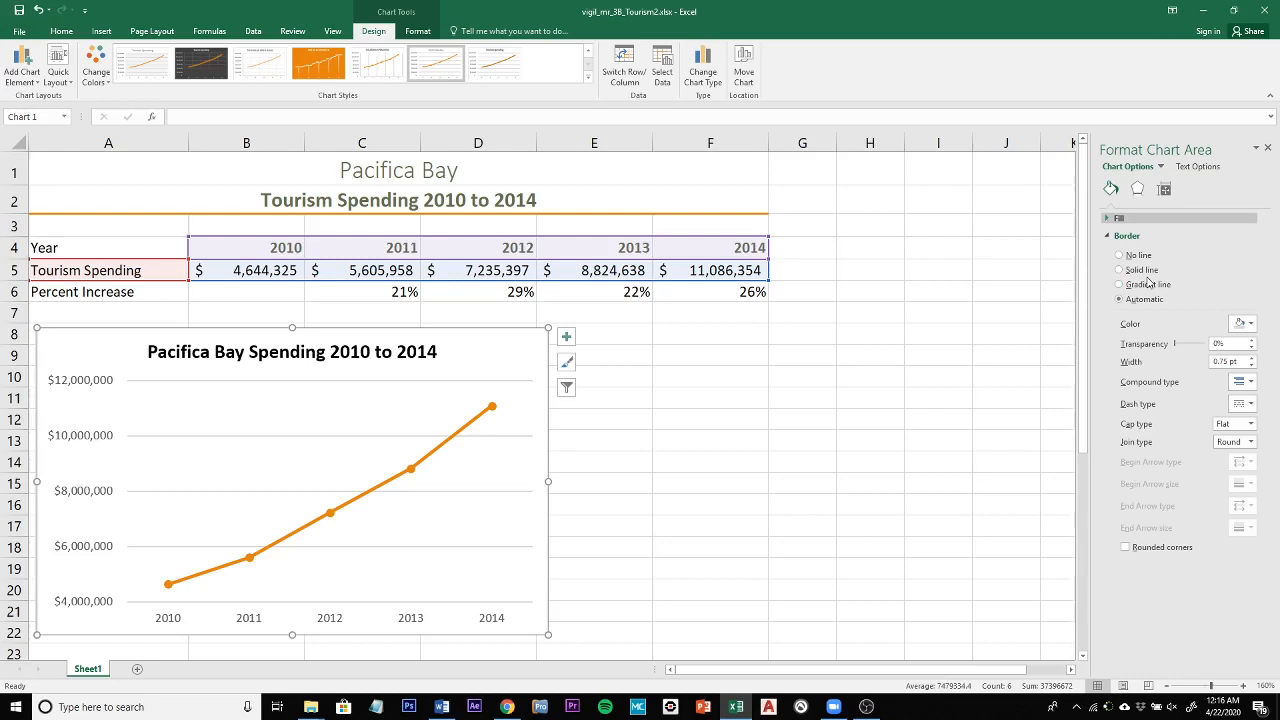
pyautogui.click(1115, 219)
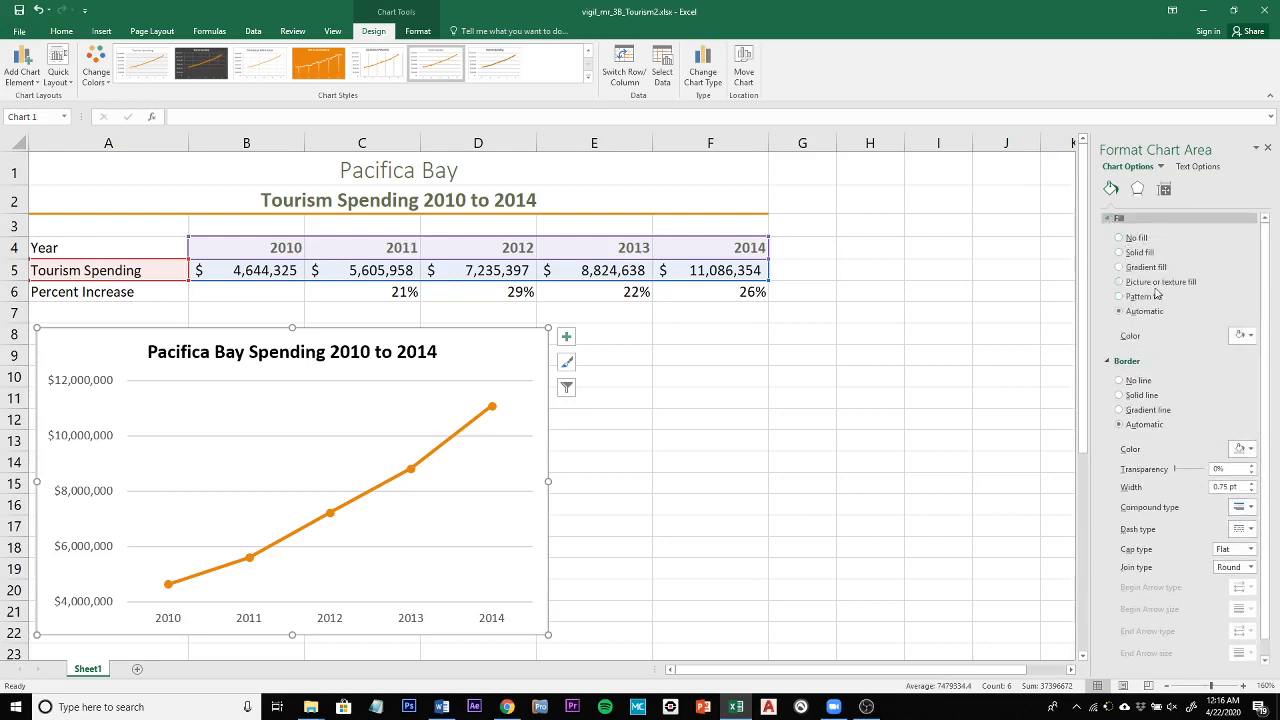
pyautogui.click(1133, 285)
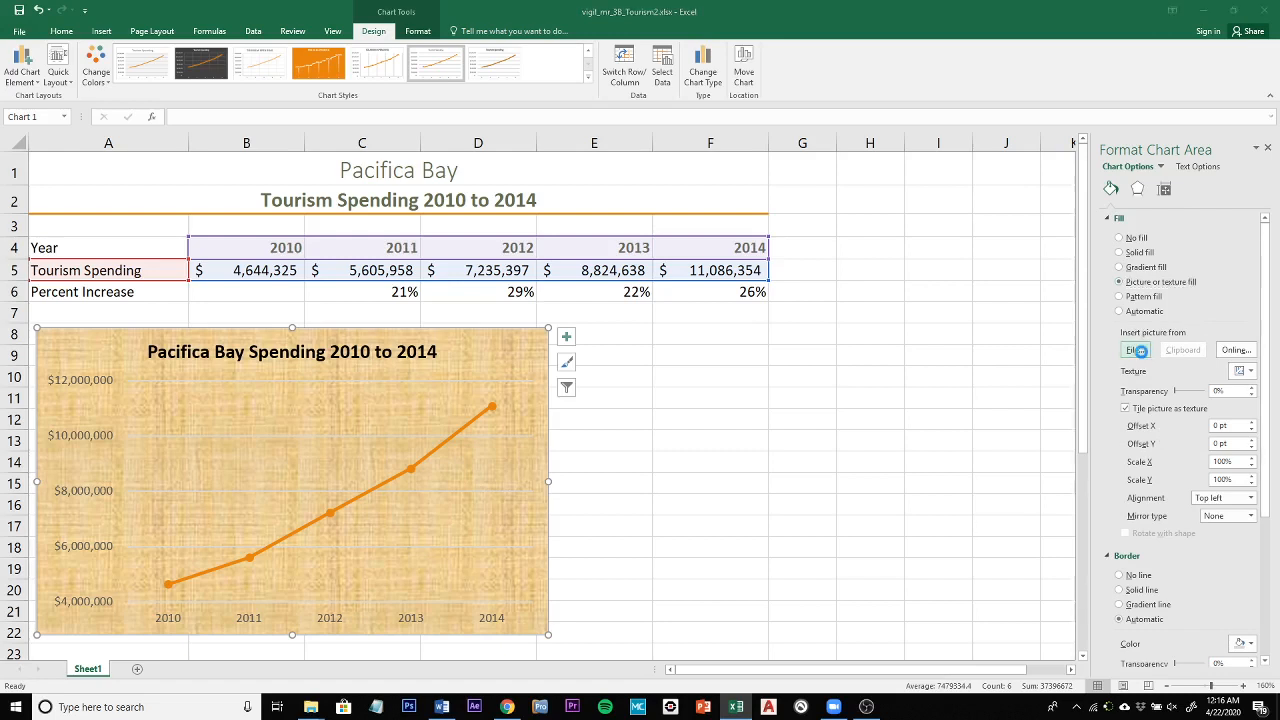
# Step: Fill the chart area with the picture e03B_Surfers.jpg from the e03_student_data_files folder inside Go!Microsoft 2016 on the Desktop
pyautogui.click(1133, 350)
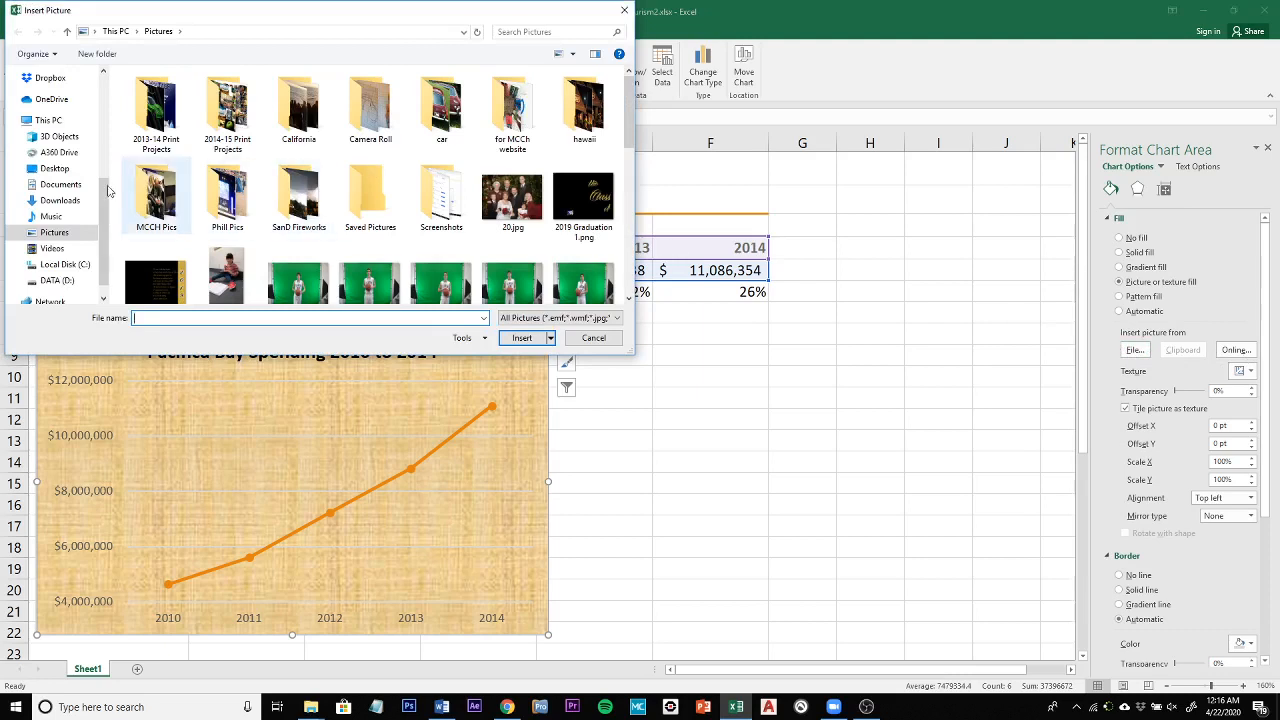
pyautogui.click(50, 169)
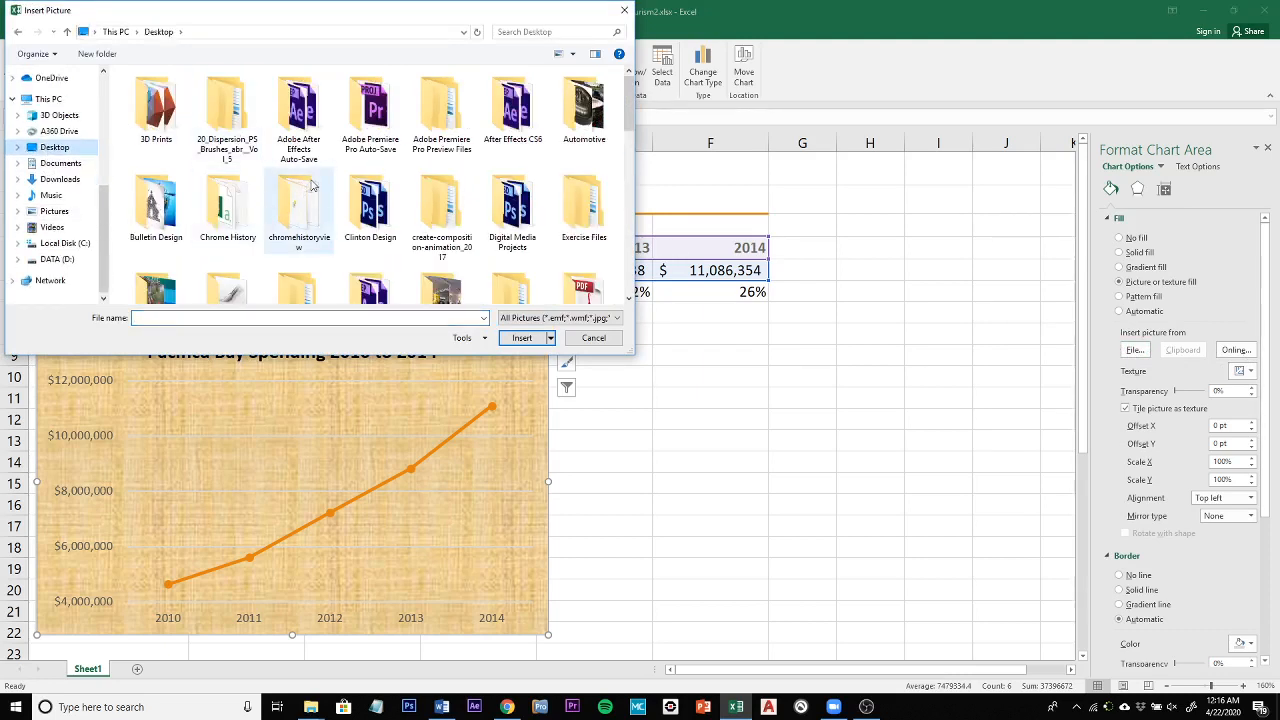
pyautogui.scroll(-2, 580, 110)
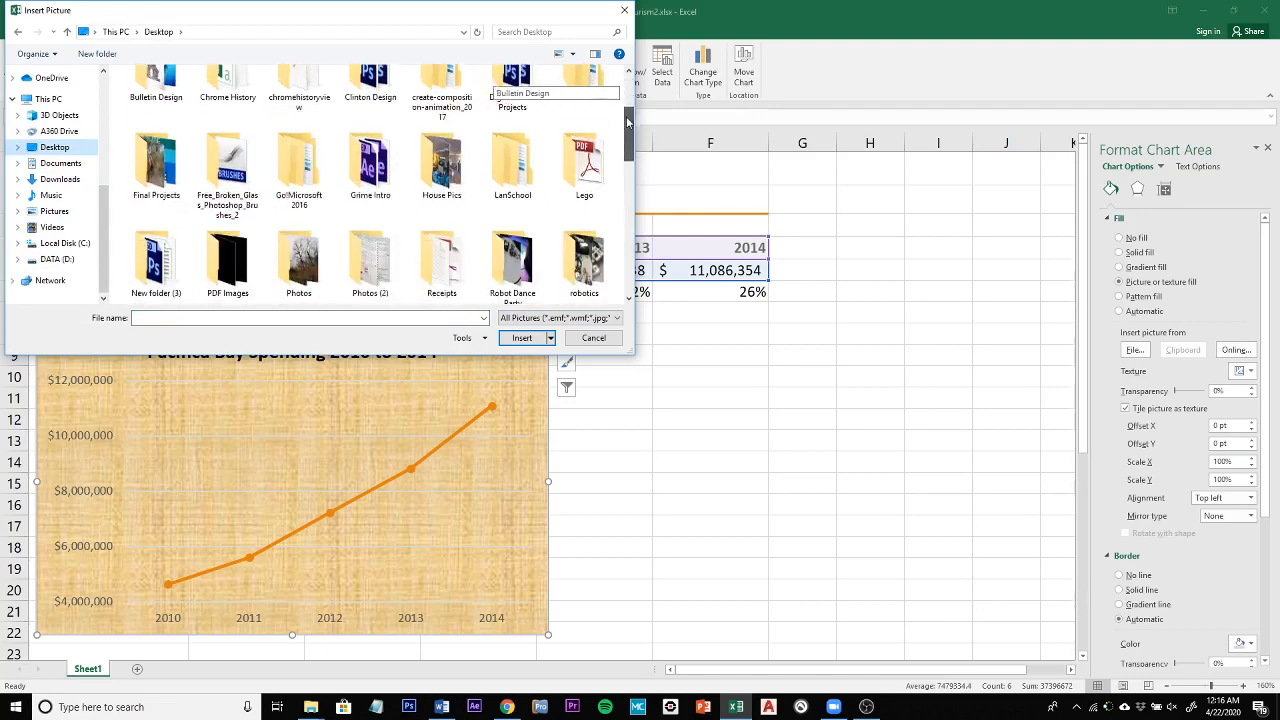
pyautogui.doubleClick(310, 188)
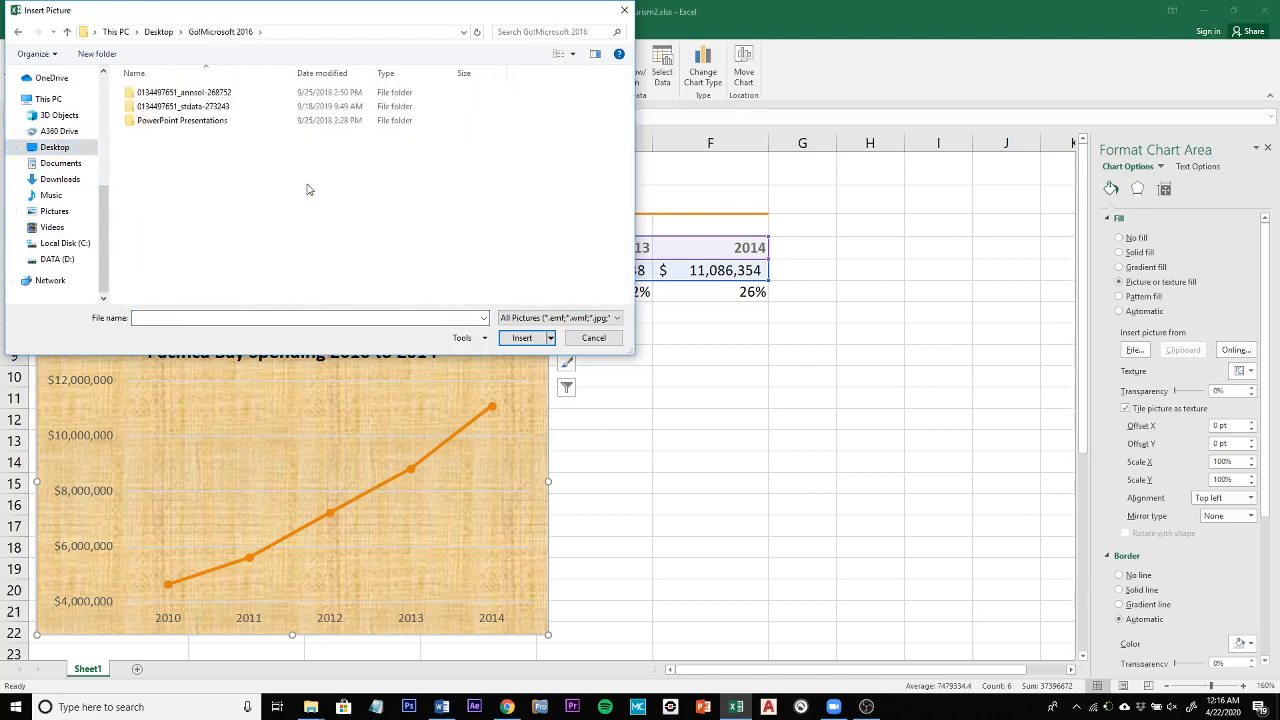
pyautogui.click(180, 108)
pyautogui.doubleClick(180, 108)
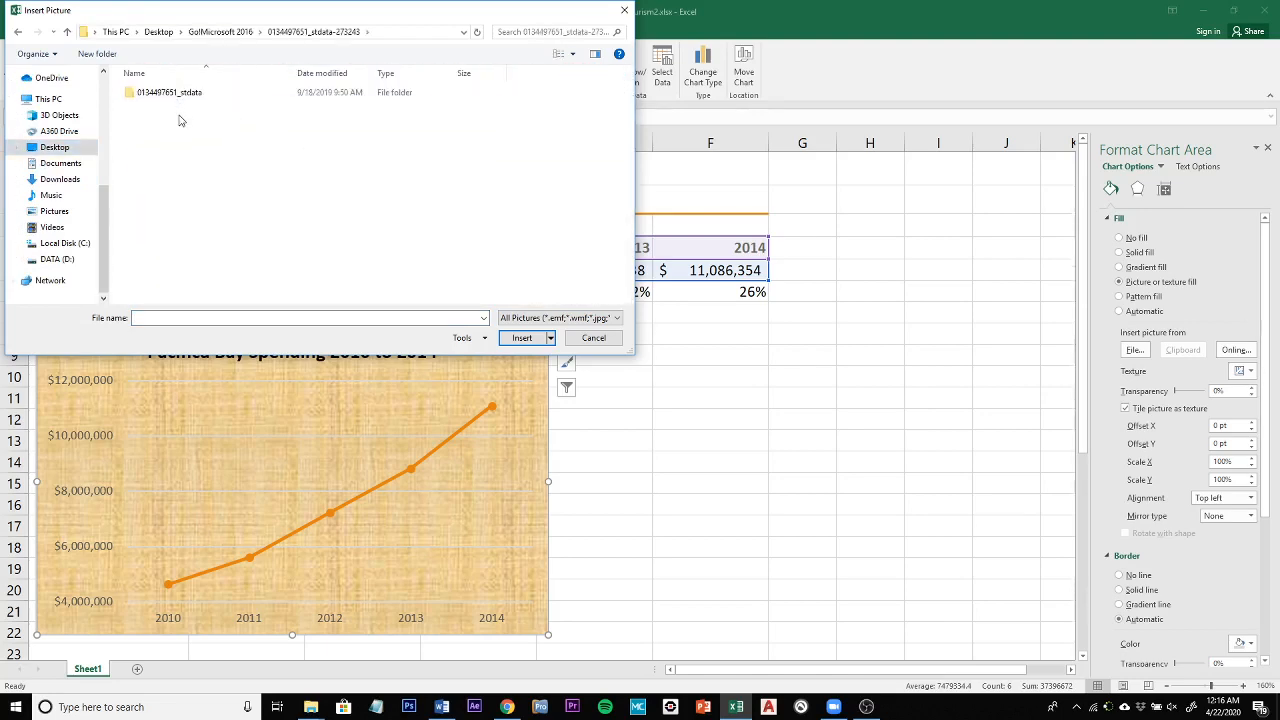
pyautogui.click(180, 93)
pyautogui.doubleClick(180, 93)
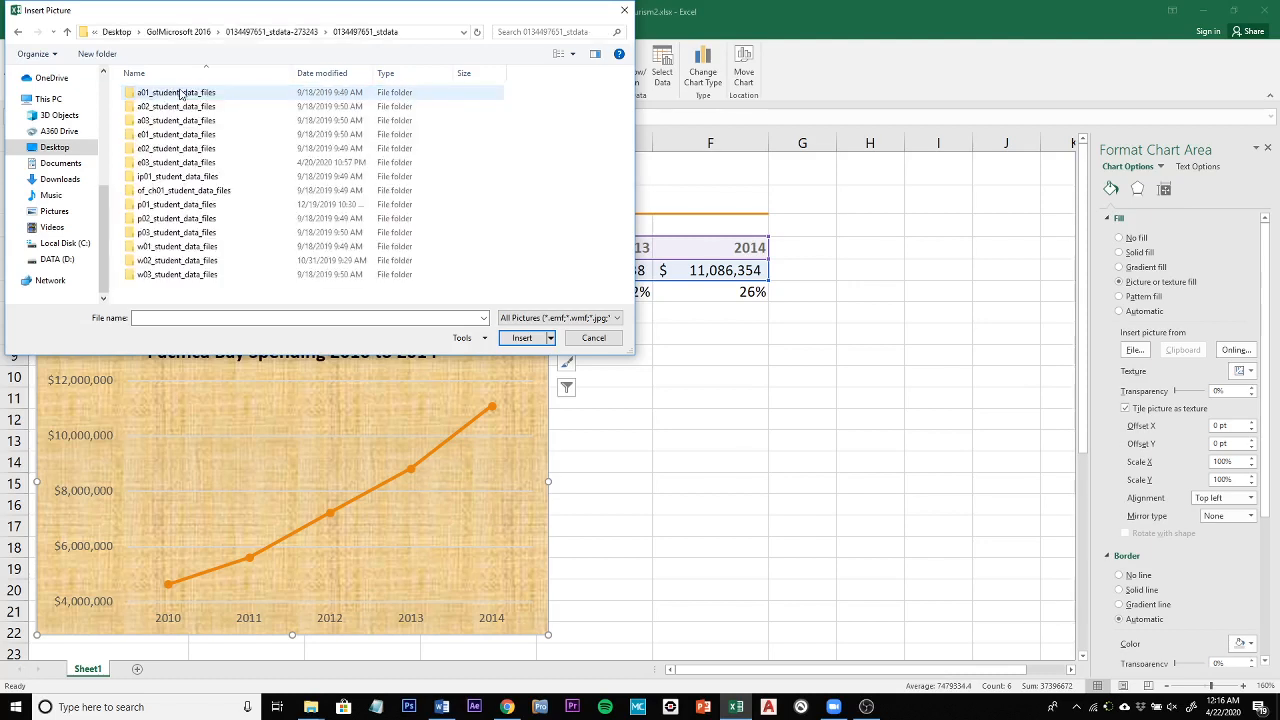
pyautogui.click(170, 164)
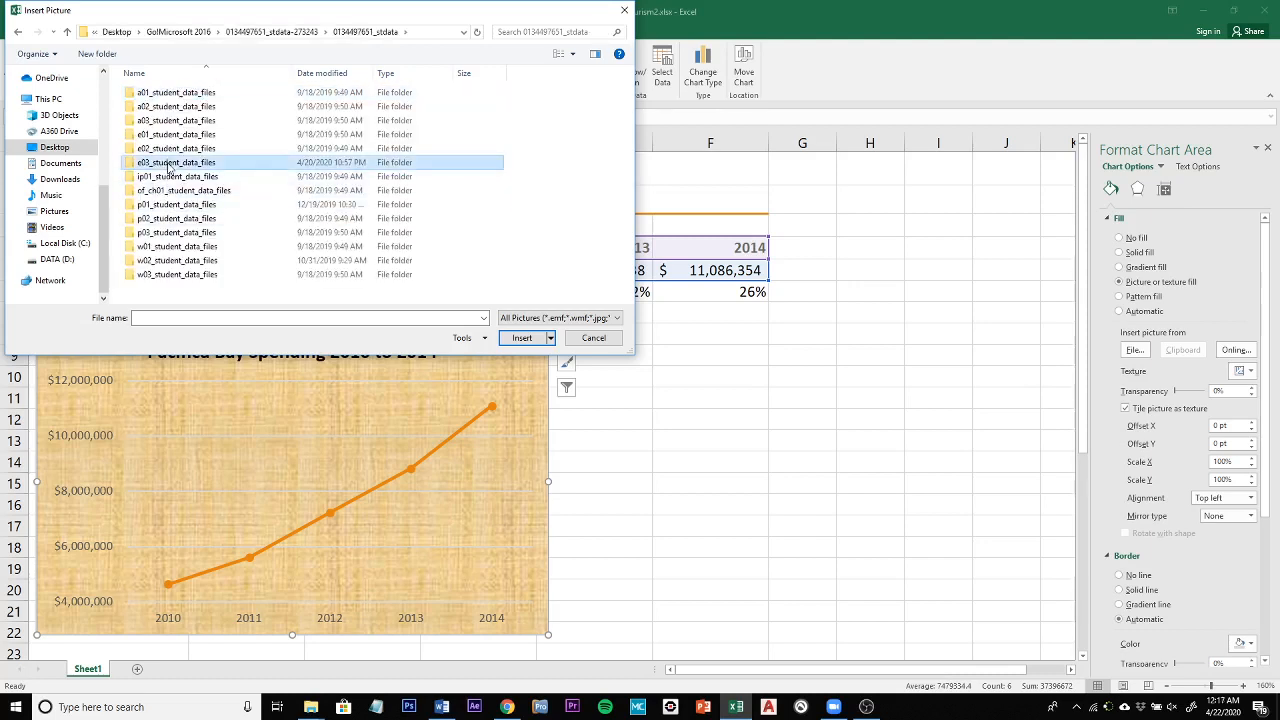
pyautogui.doubleClick(170, 165)
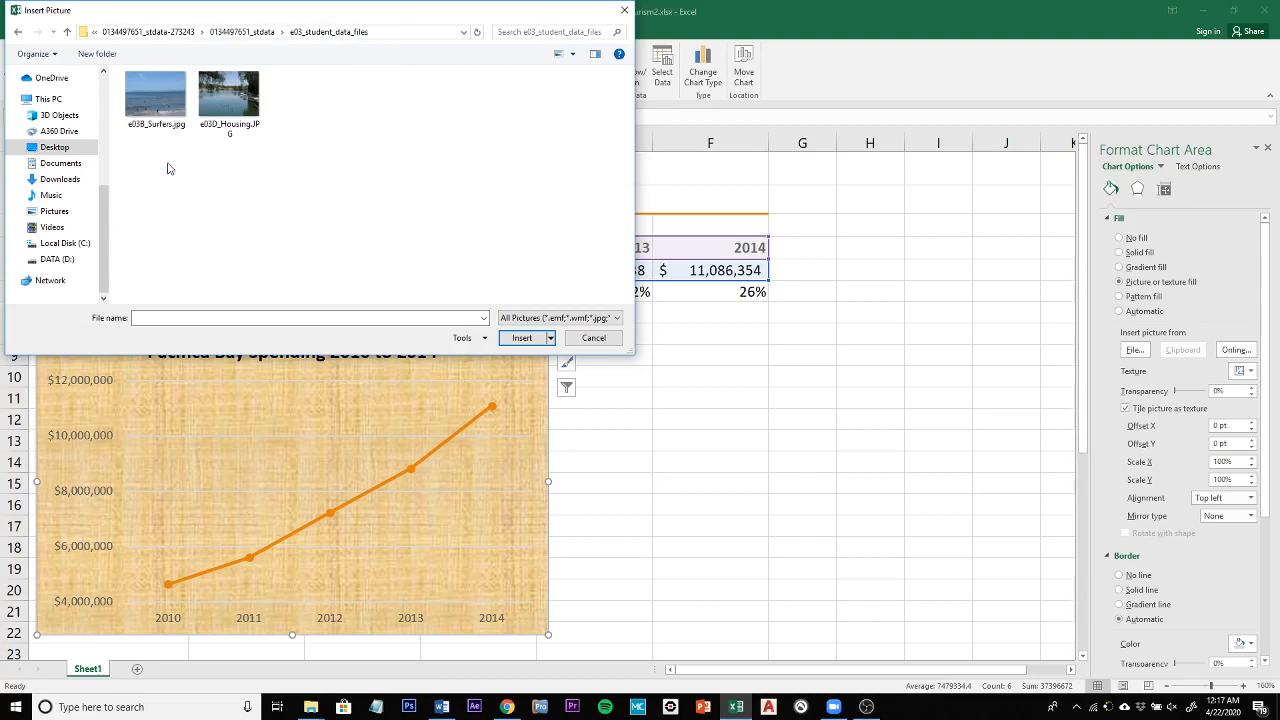
pyautogui.click(161, 107)
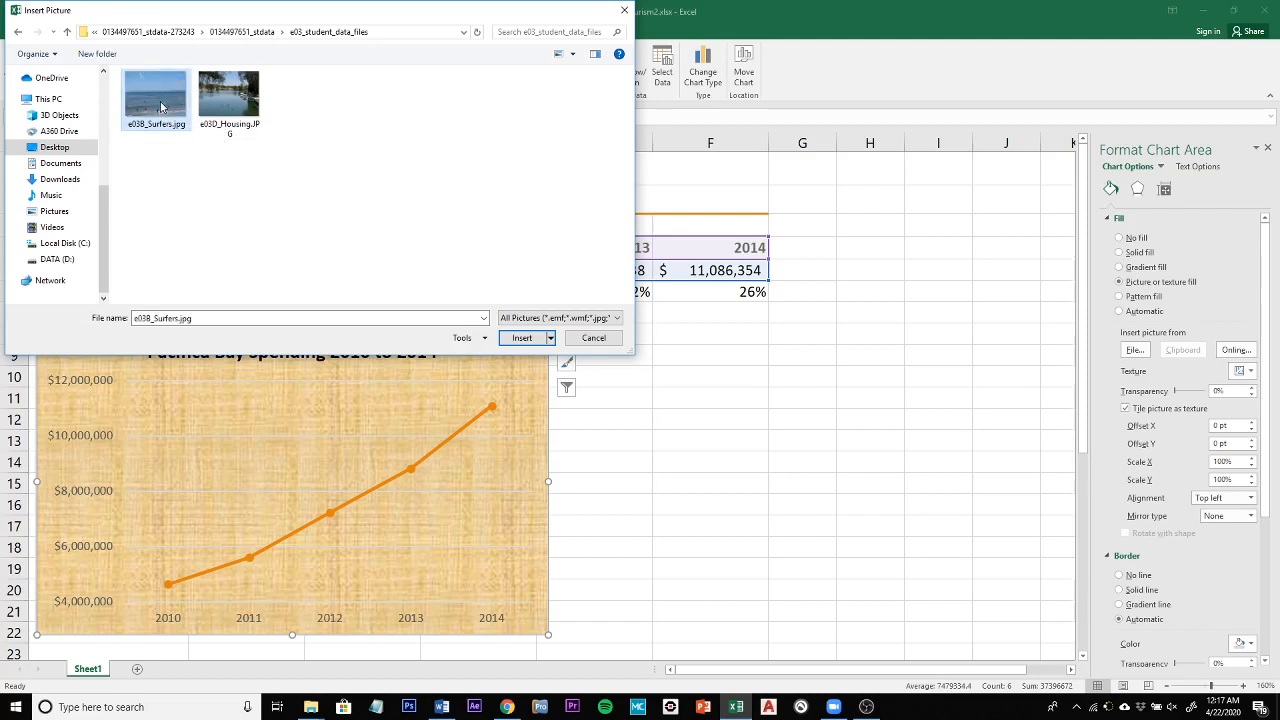
pyautogui.click(528, 342)
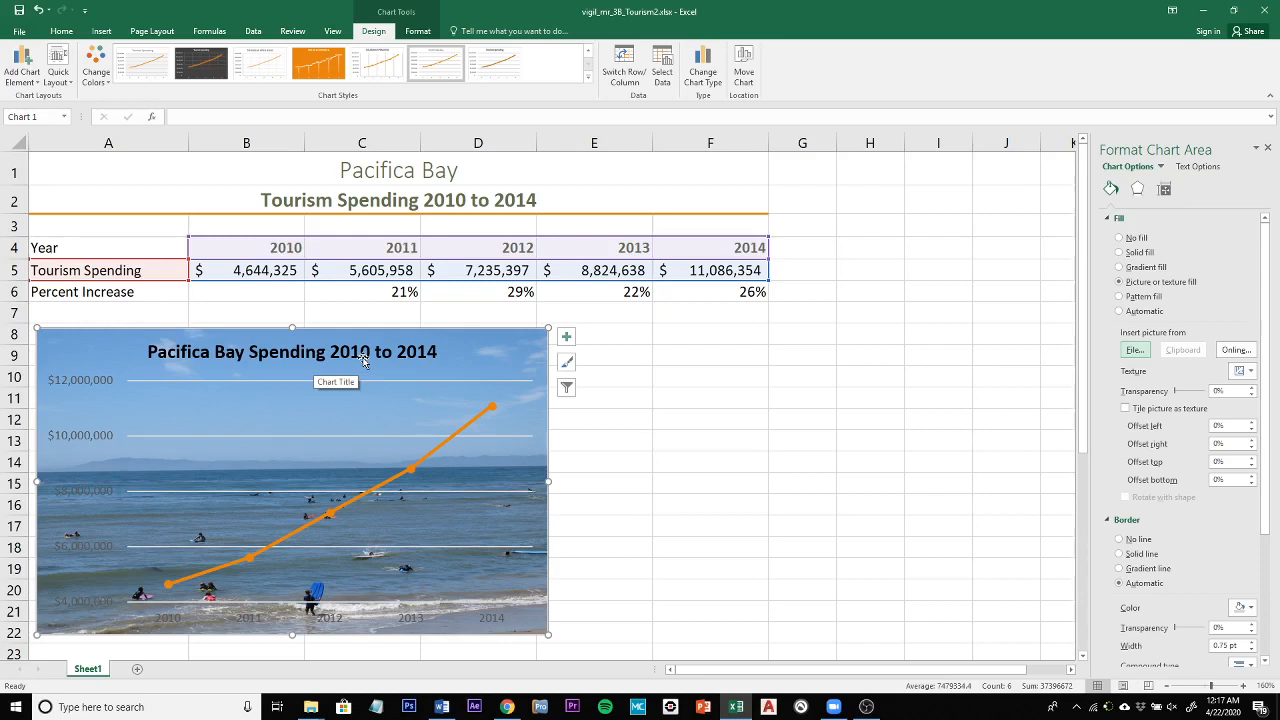
# Step: Set the chart area border to a solid orange line
pyautogui.click(1107, 220)
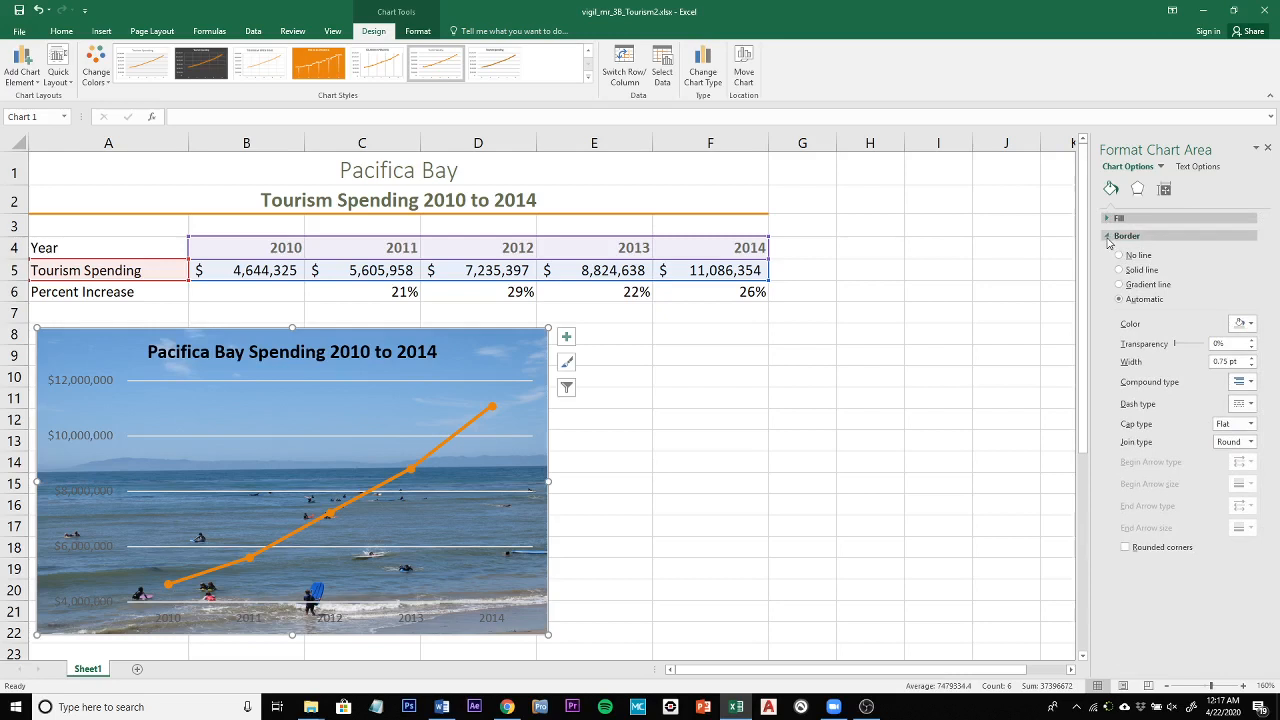
pyautogui.click(1107, 237)
pyautogui.click(1107, 237)
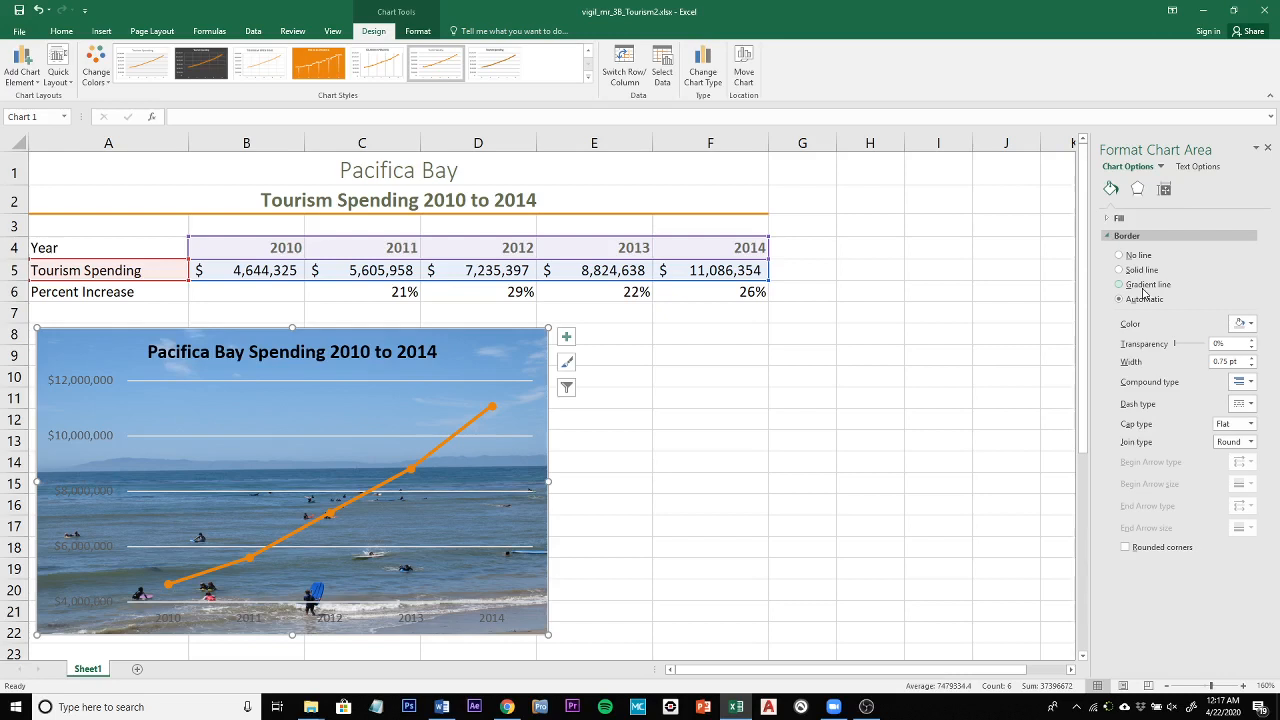
pyautogui.click(1134, 272)
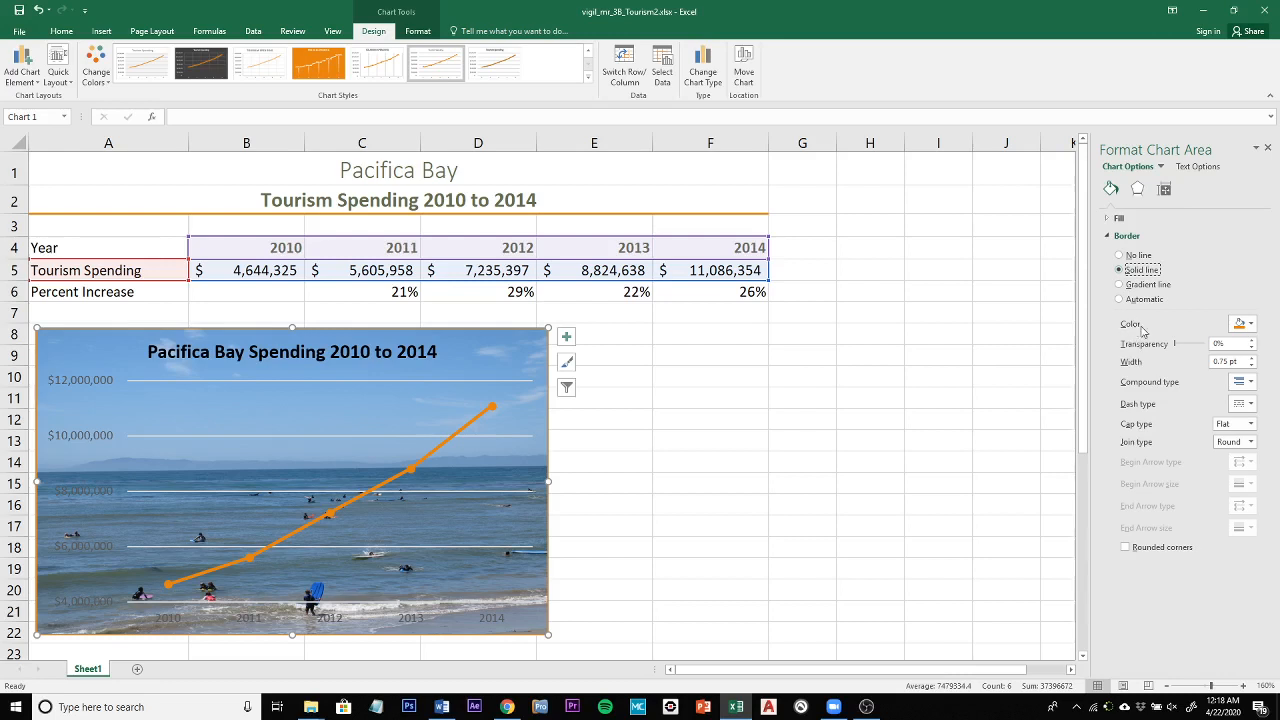
pyautogui.click(1250, 325)
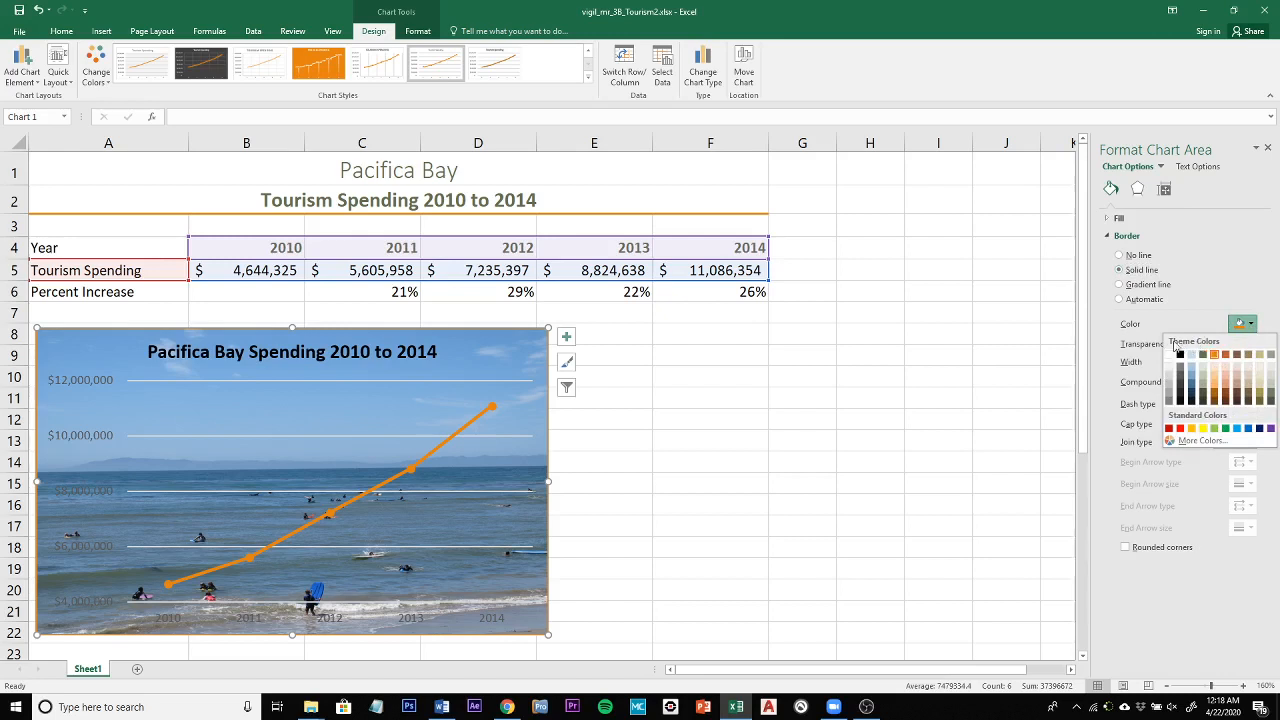
pyautogui.click(1252, 325)
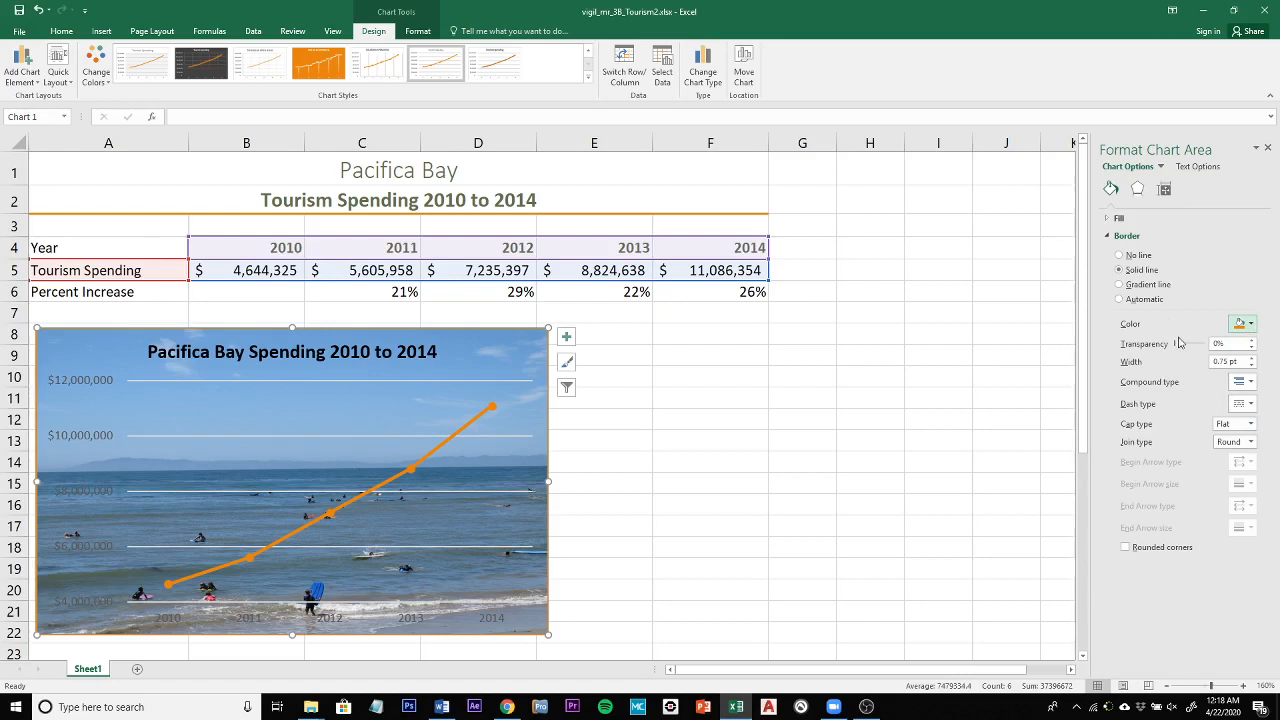
# Step: Set the chart area border width to 4 pt and give the border rounded corners
pyautogui.click(1252, 359)
pyautogui.click(1252, 359)
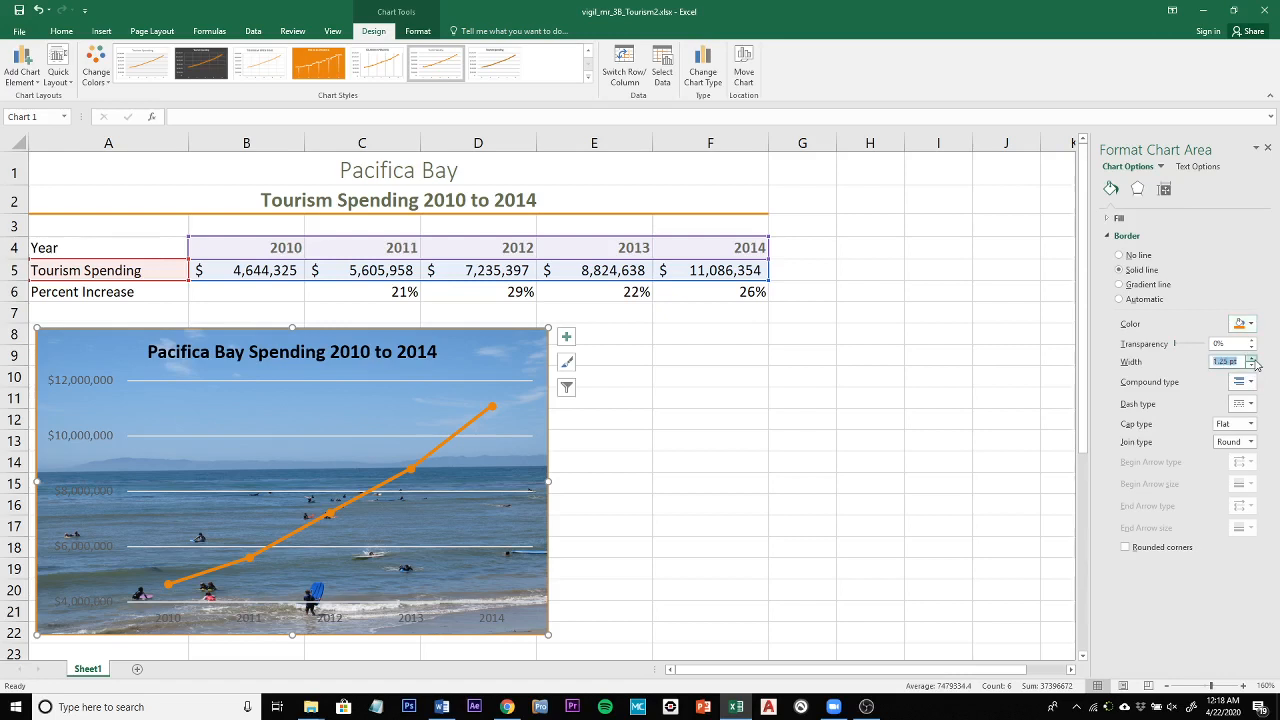
pyautogui.click(1252, 359)
pyautogui.click(1252, 359)
pyautogui.click(1252, 359)
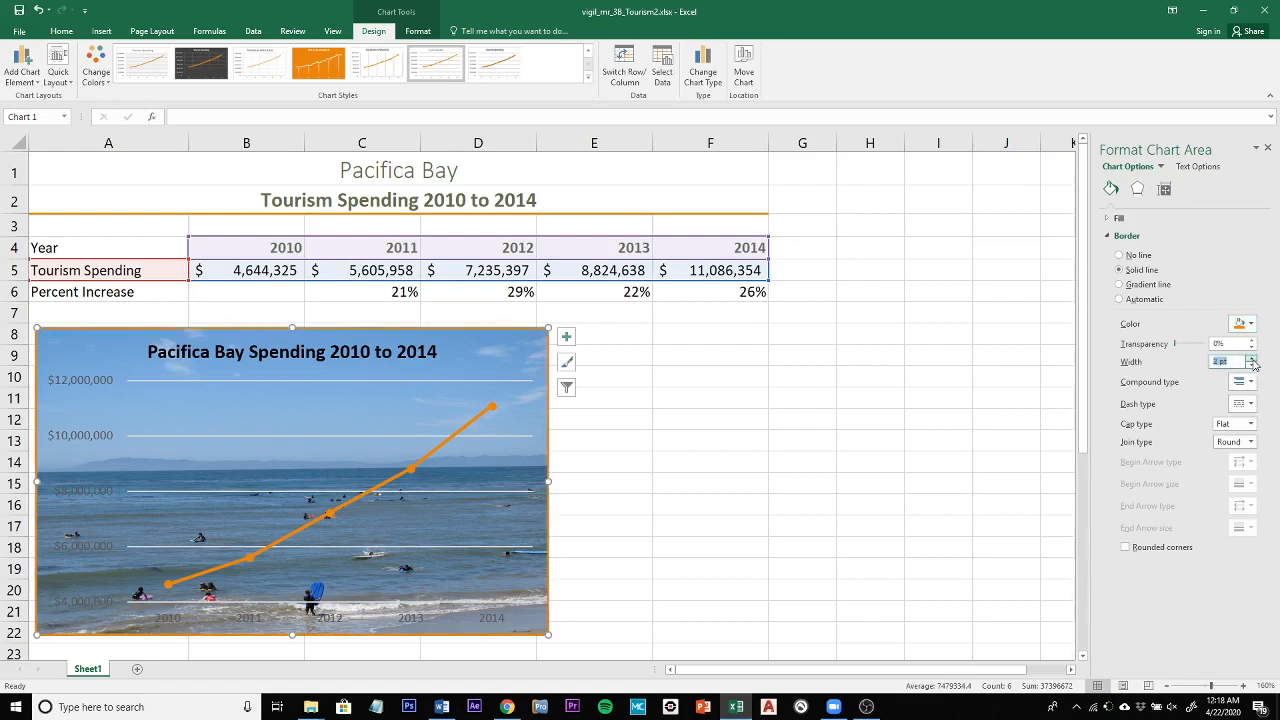
pyautogui.click(1252, 359)
pyautogui.click(1252, 359)
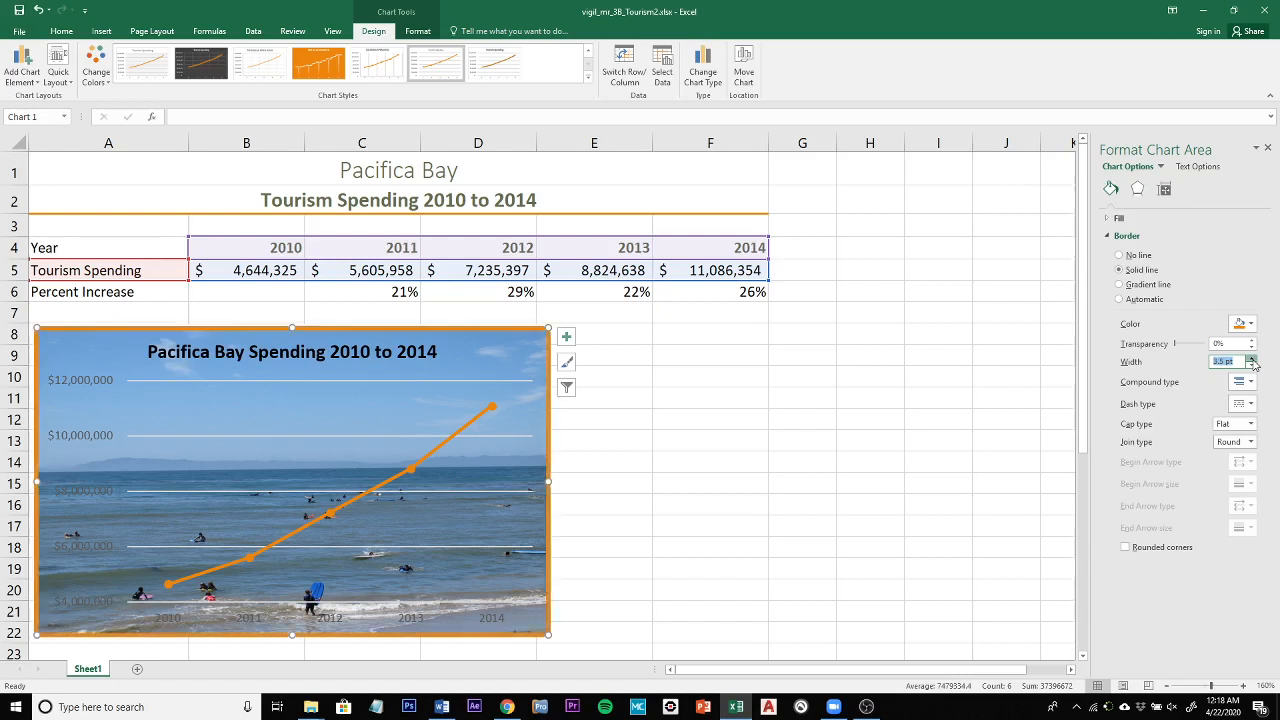
pyautogui.click(1252, 359)
pyautogui.click(1252, 359)
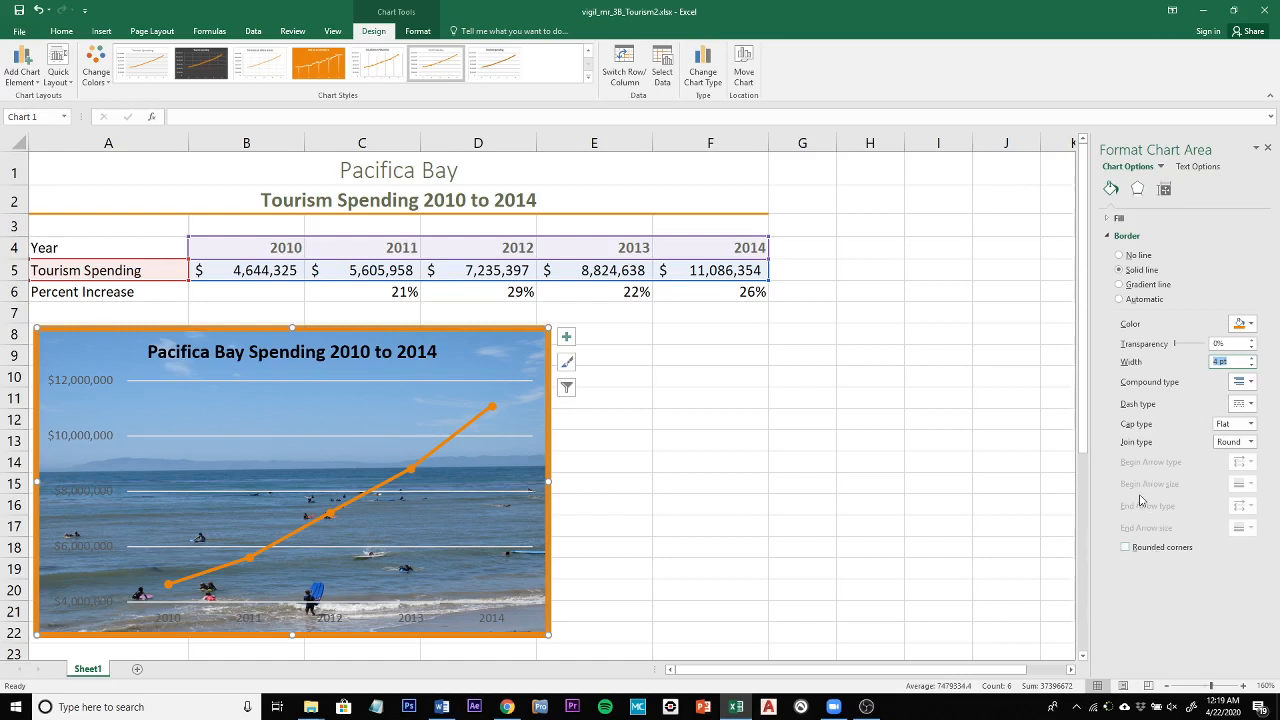
pyautogui.click(1127, 553)
# Step: Format the chart's primary major horizontal gridlines as solid orange lines with a width of 1 pt
pyautogui.click(564, 339)
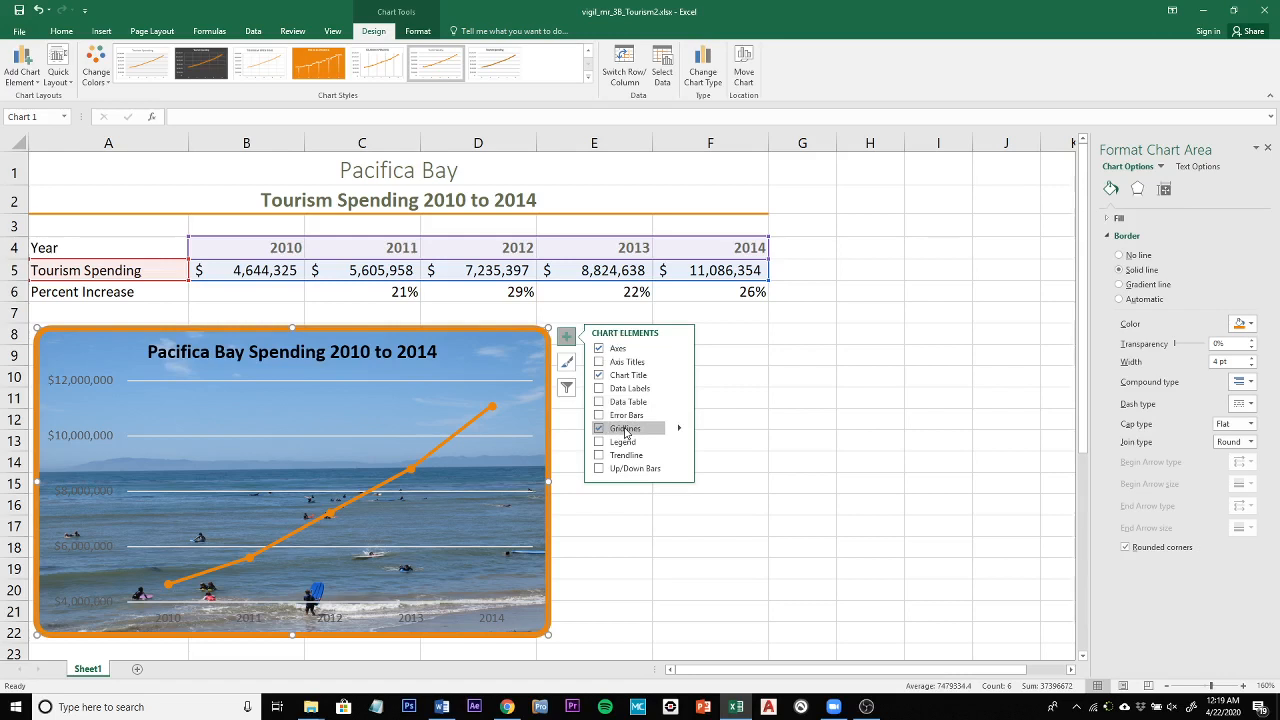
pyautogui.click(679, 428)
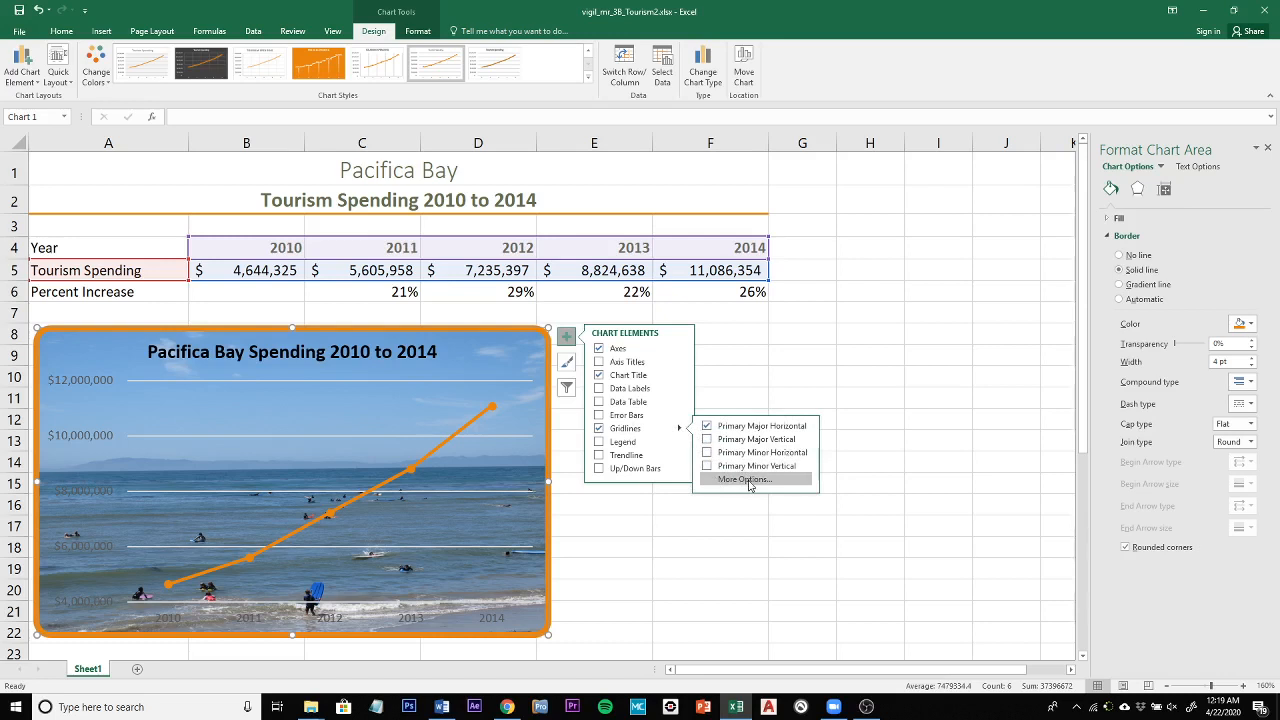
pyautogui.click(745, 480)
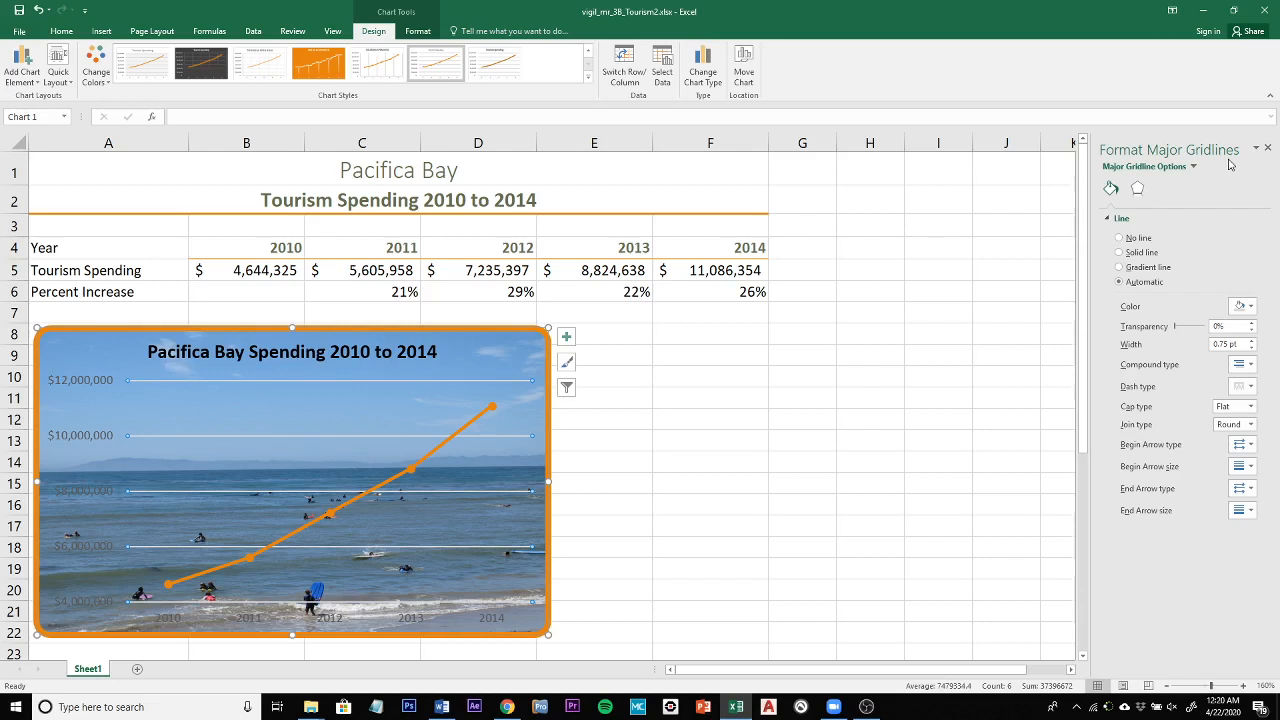
pyautogui.click(1140, 253)
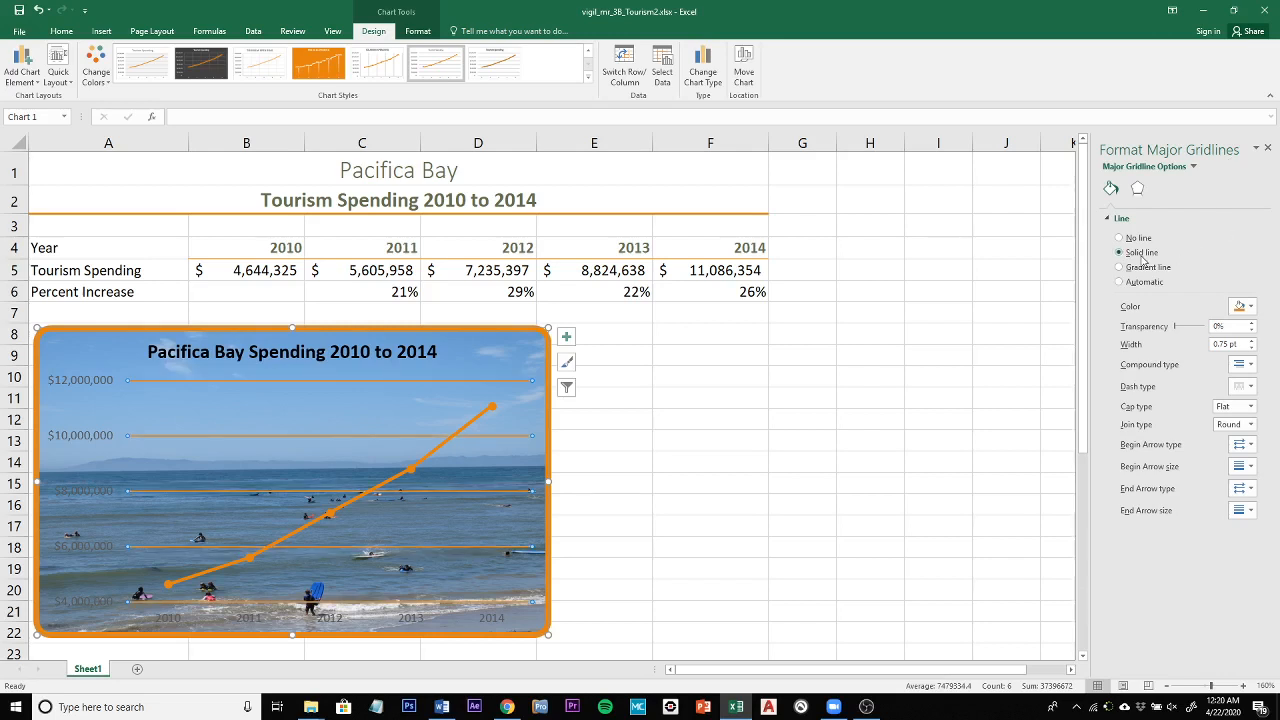
pyautogui.click(1250, 308)
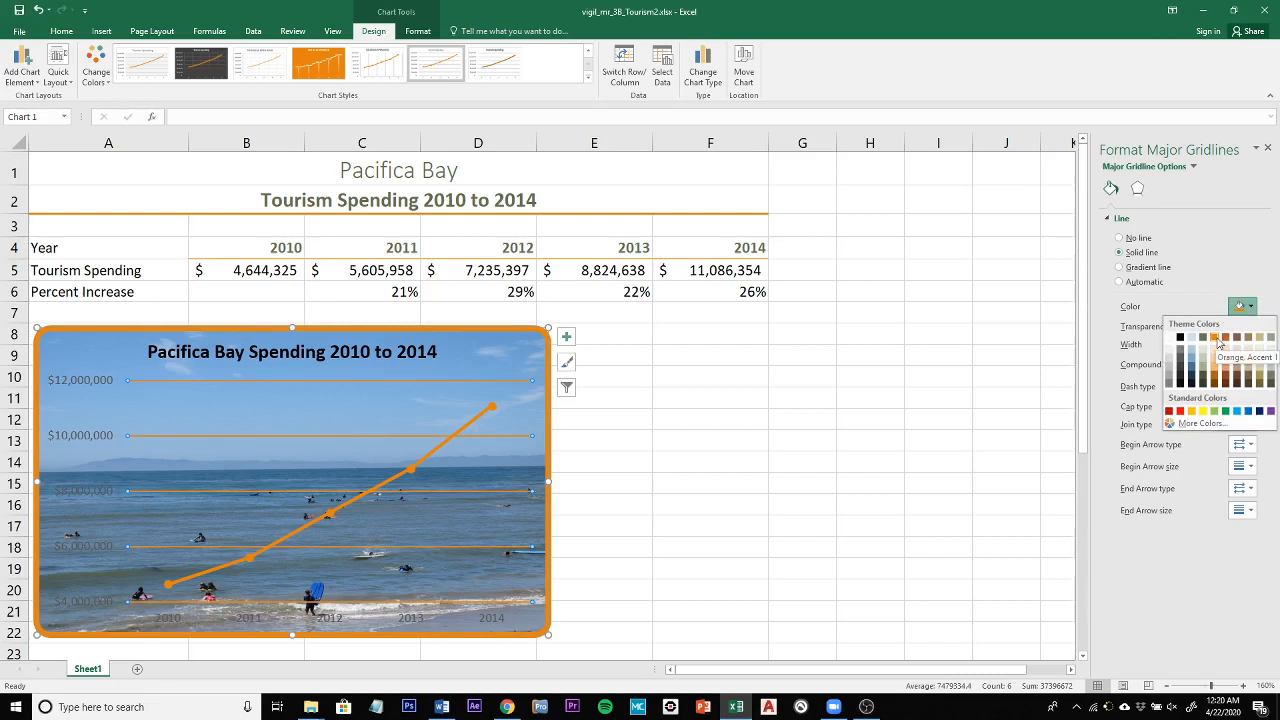
pyautogui.click(1240, 262)
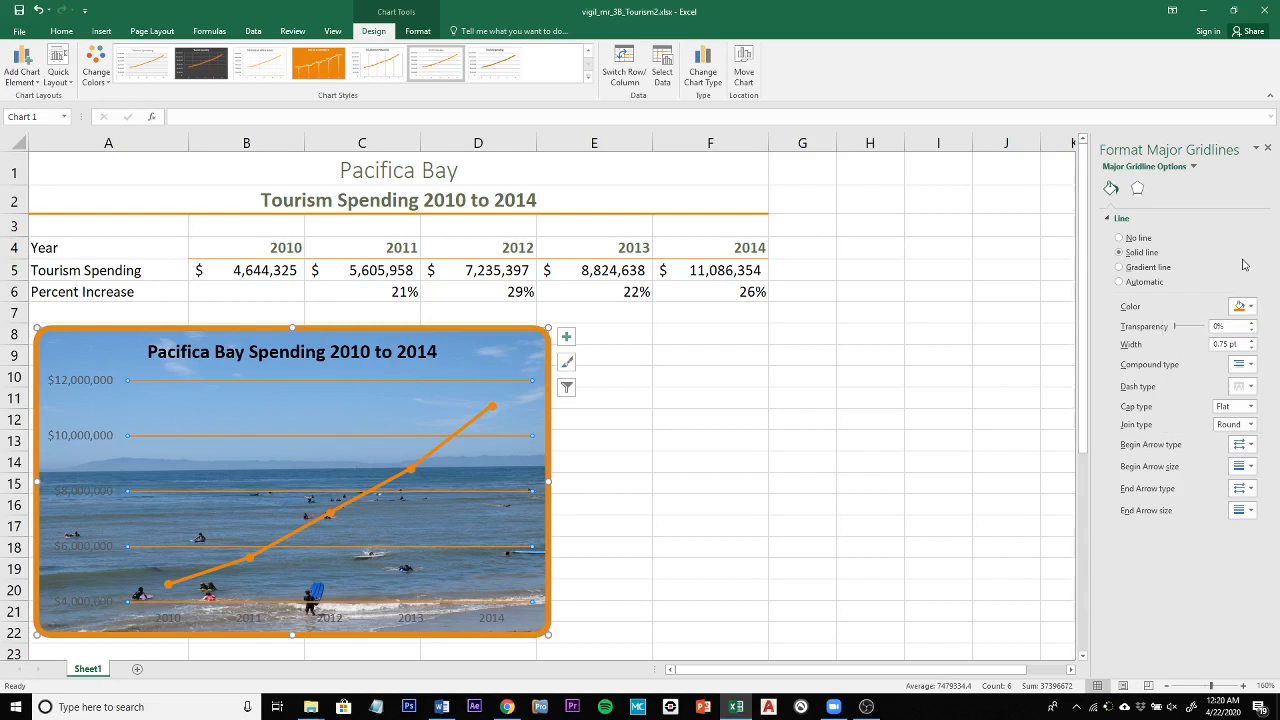
pyautogui.click(1252, 340)
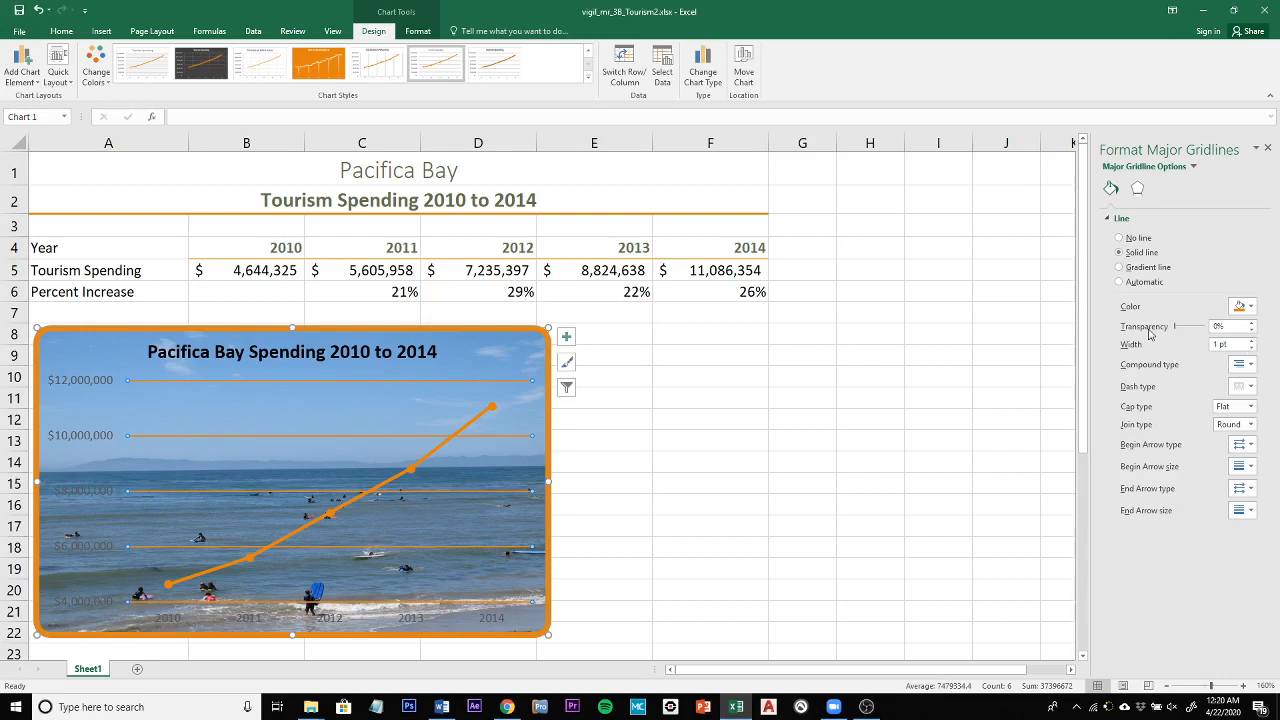
# Step: Make the vertical value axis labels bold and black
pyautogui.rightClick(82, 383)
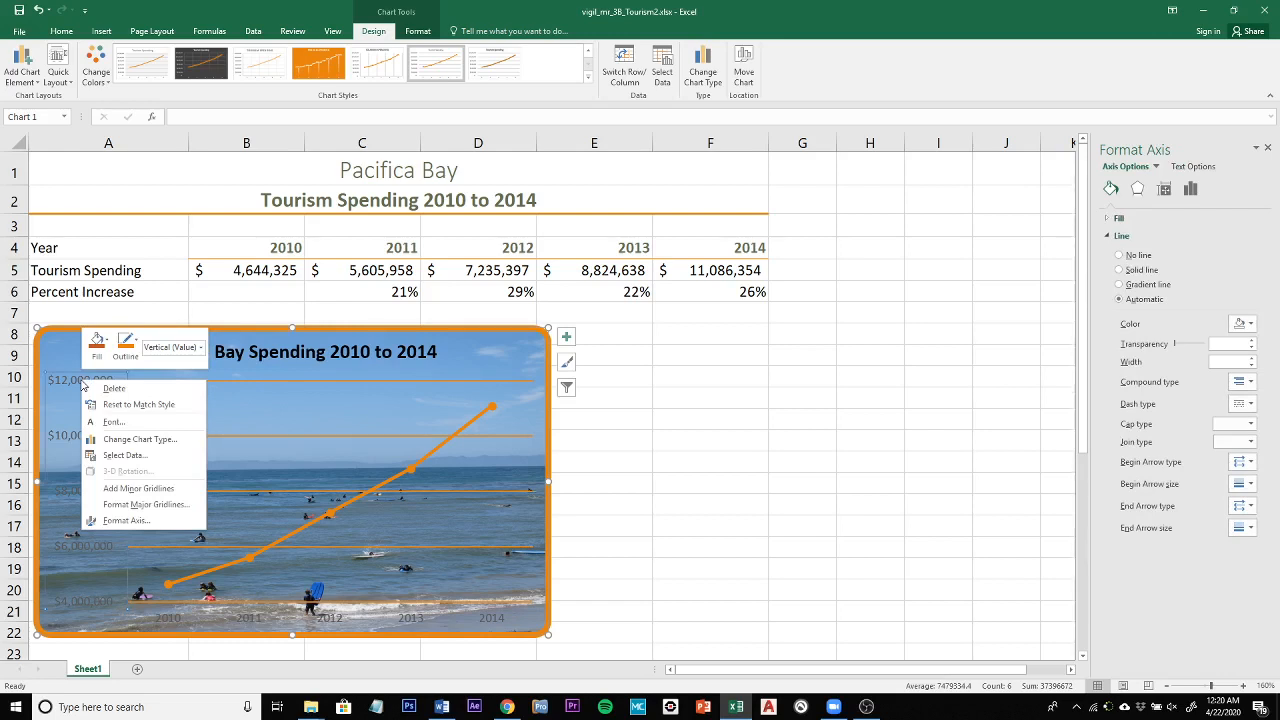
pyautogui.click(116, 423)
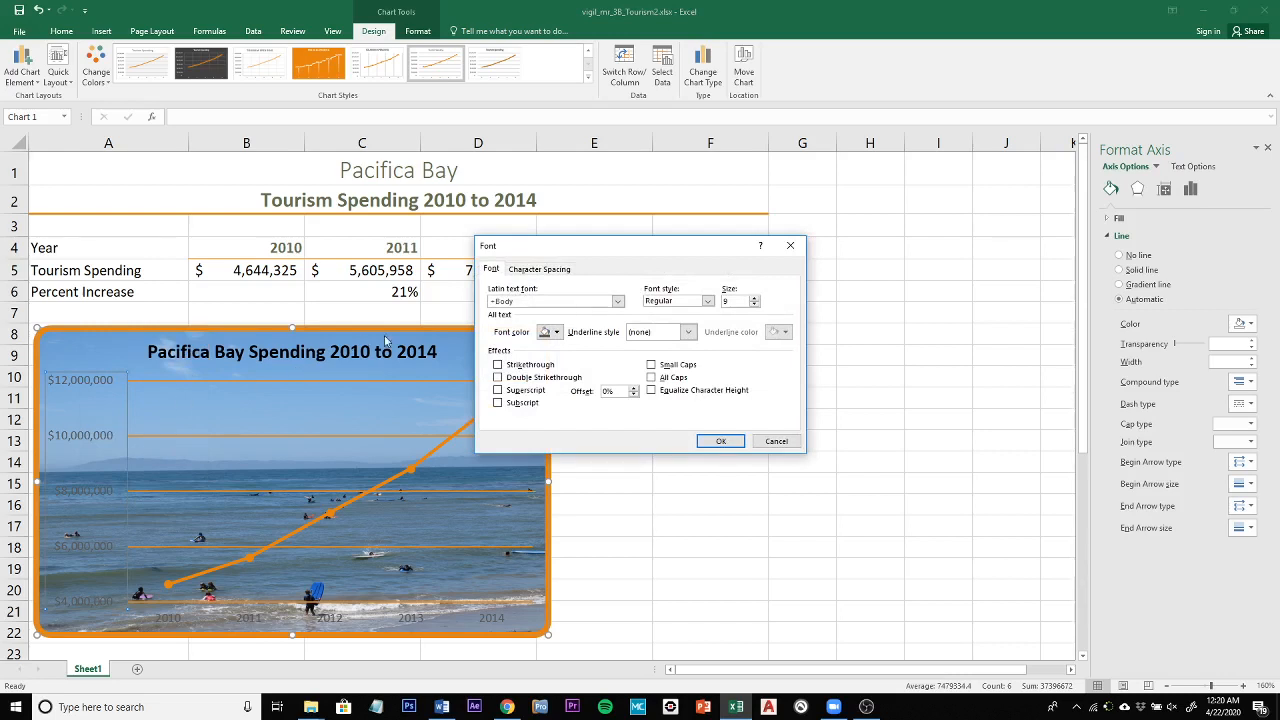
pyautogui.click(708, 301)
pyautogui.click(678, 333)
pyautogui.click(558, 332)
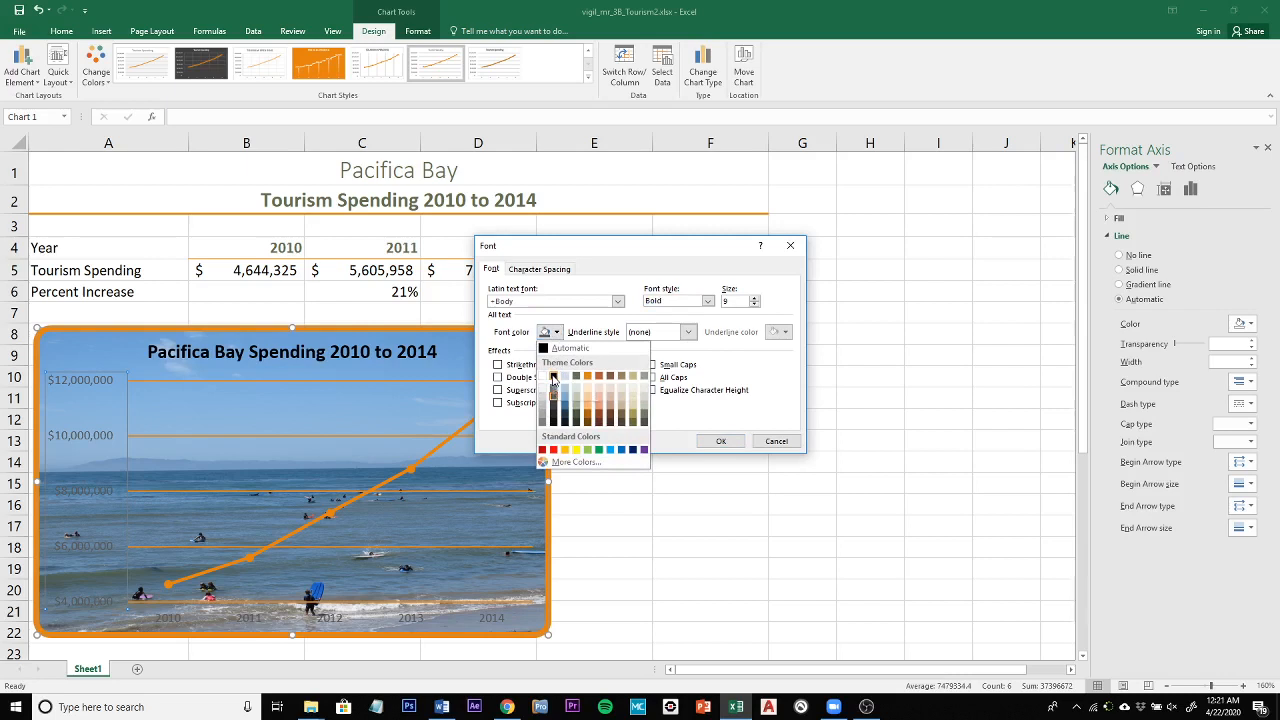
pyautogui.click(553, 377)
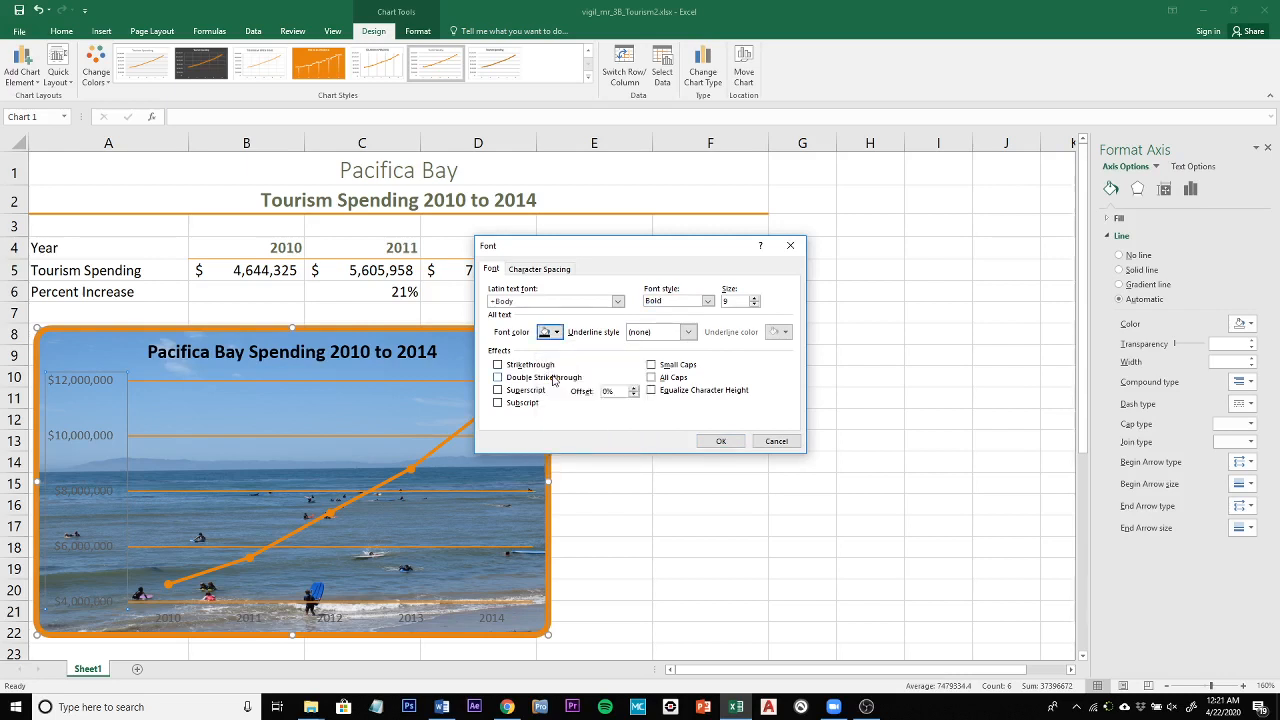
pyautogui.click(716, 443)
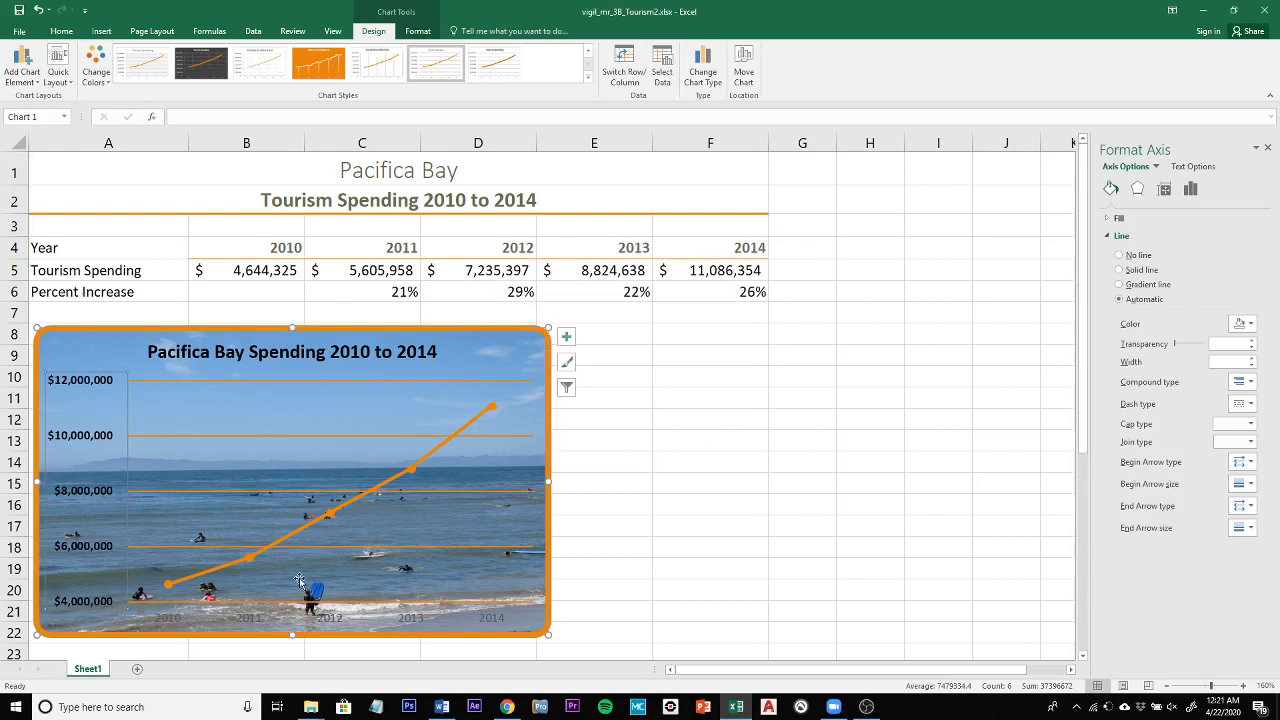
# Step: Make the chart's horizontal category axis labels bold and black, and close the axis formatting pane
pyautogui.click(172, 620)
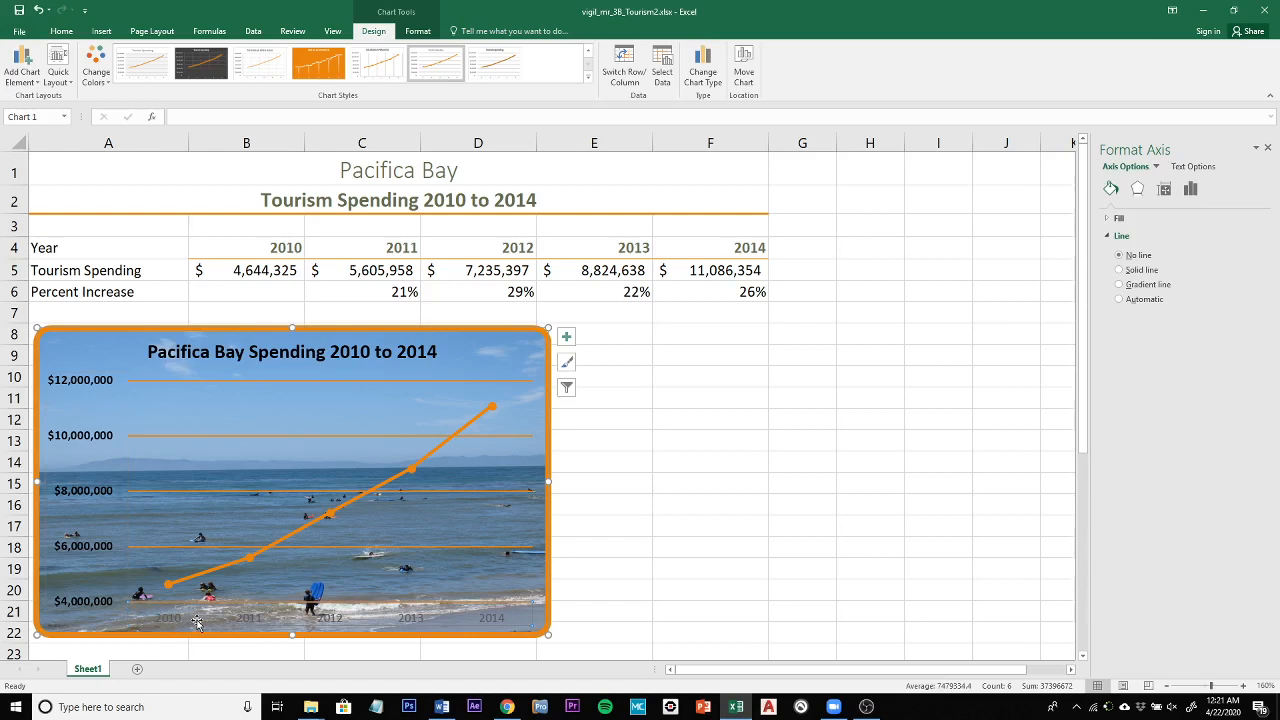
pyautogui.click(197, 622)
pyautogui.click(177, 621)
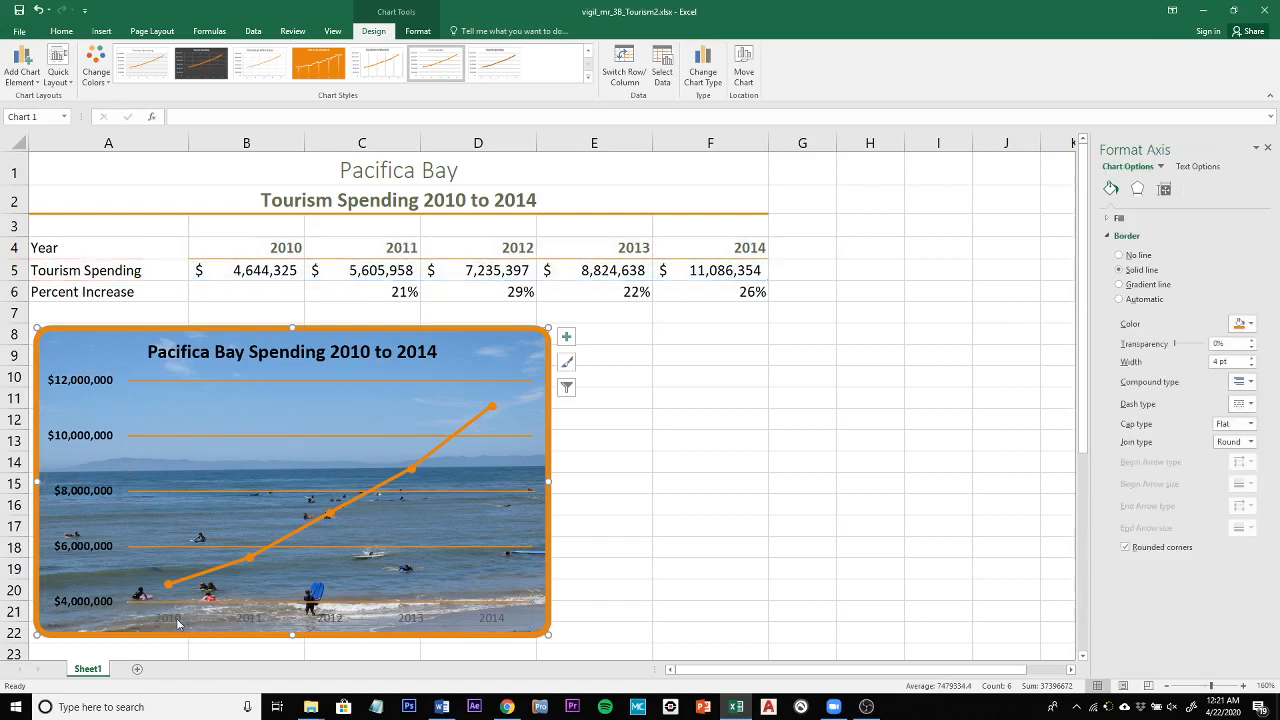
pyautogui.rightClick(177, 621)
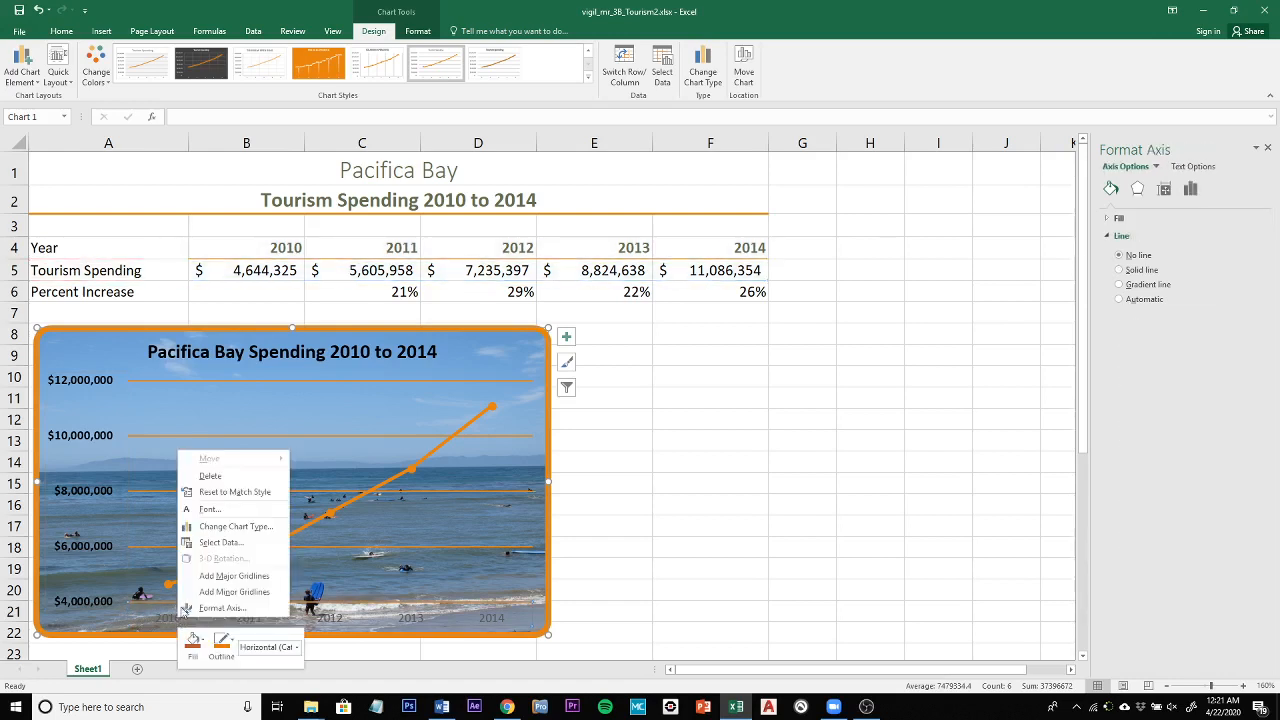
pyautogui.click(218, 512)
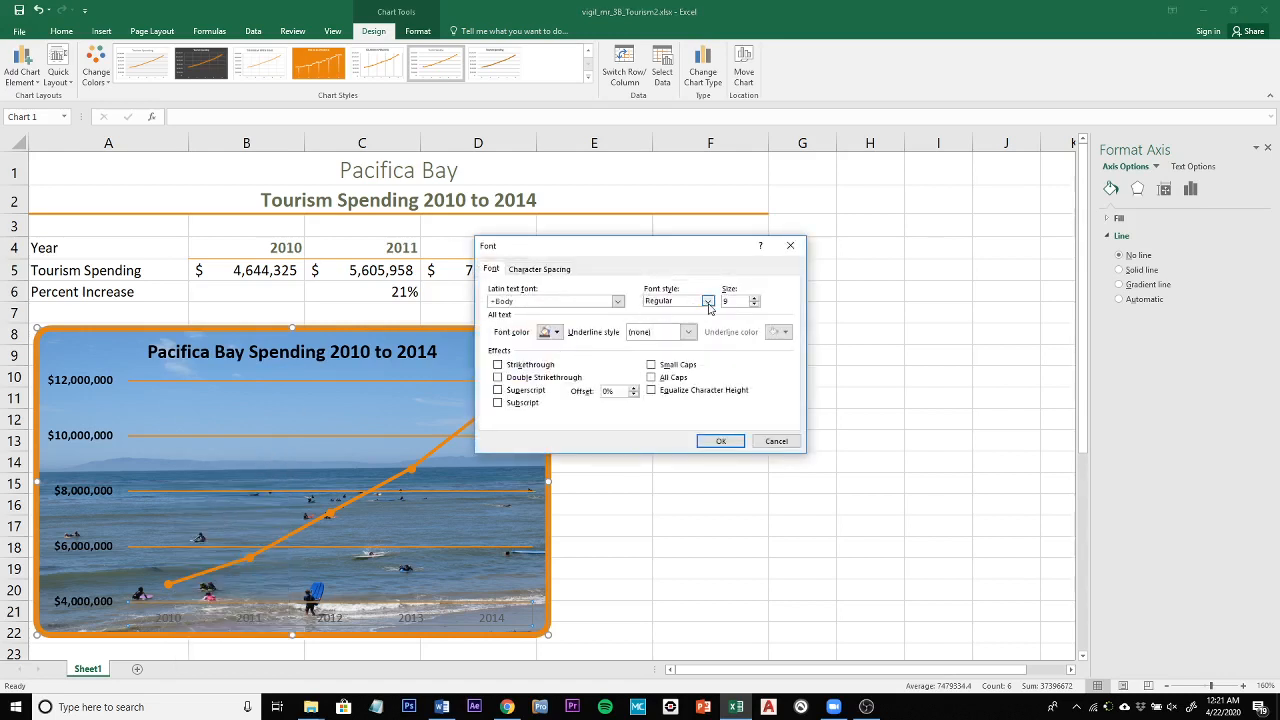
pyautogui.click(708, 301)
pyautogui.click(665, 341)
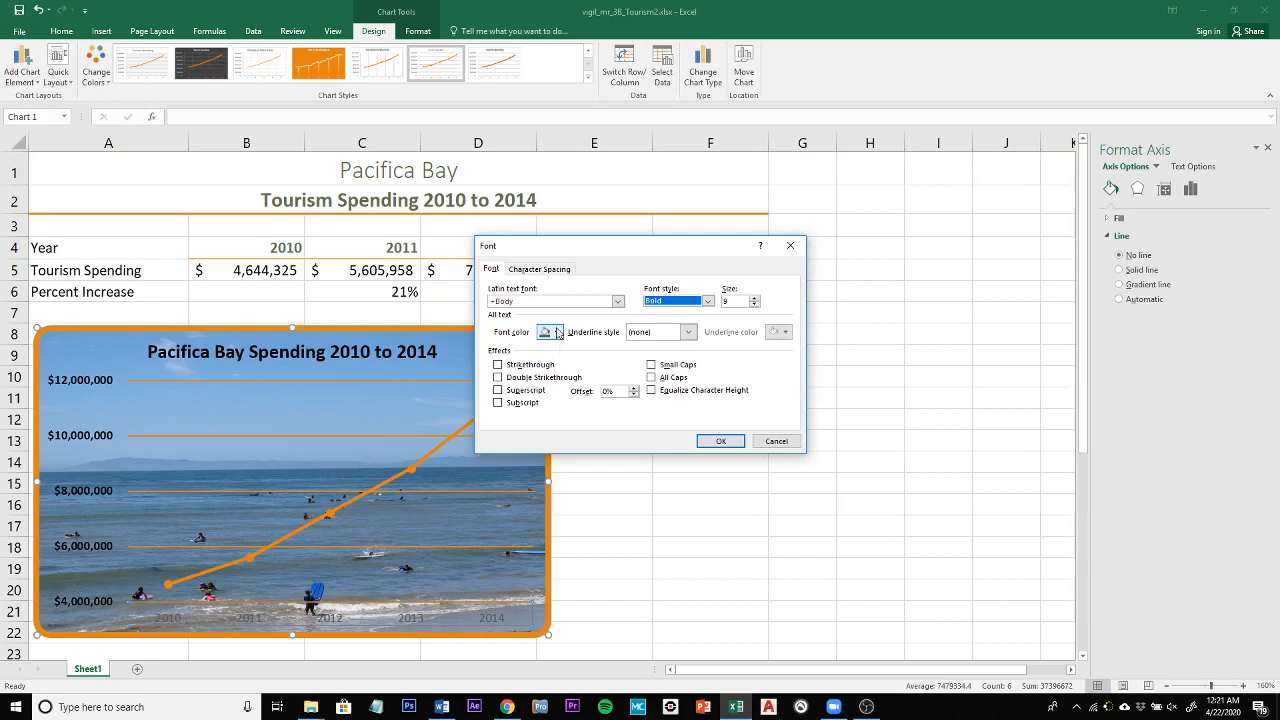
pyautogui.click(557, 332)
pyautogui.click(556, 377)
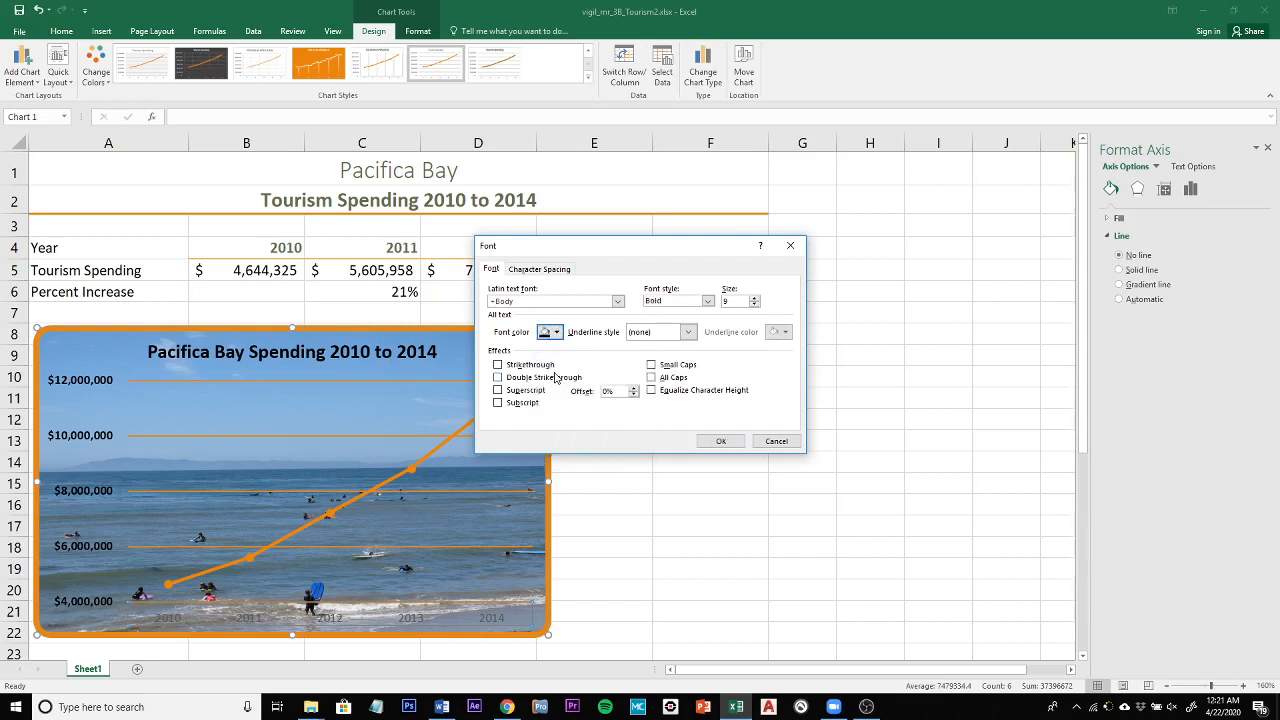
pyautogui.click(712, 441)
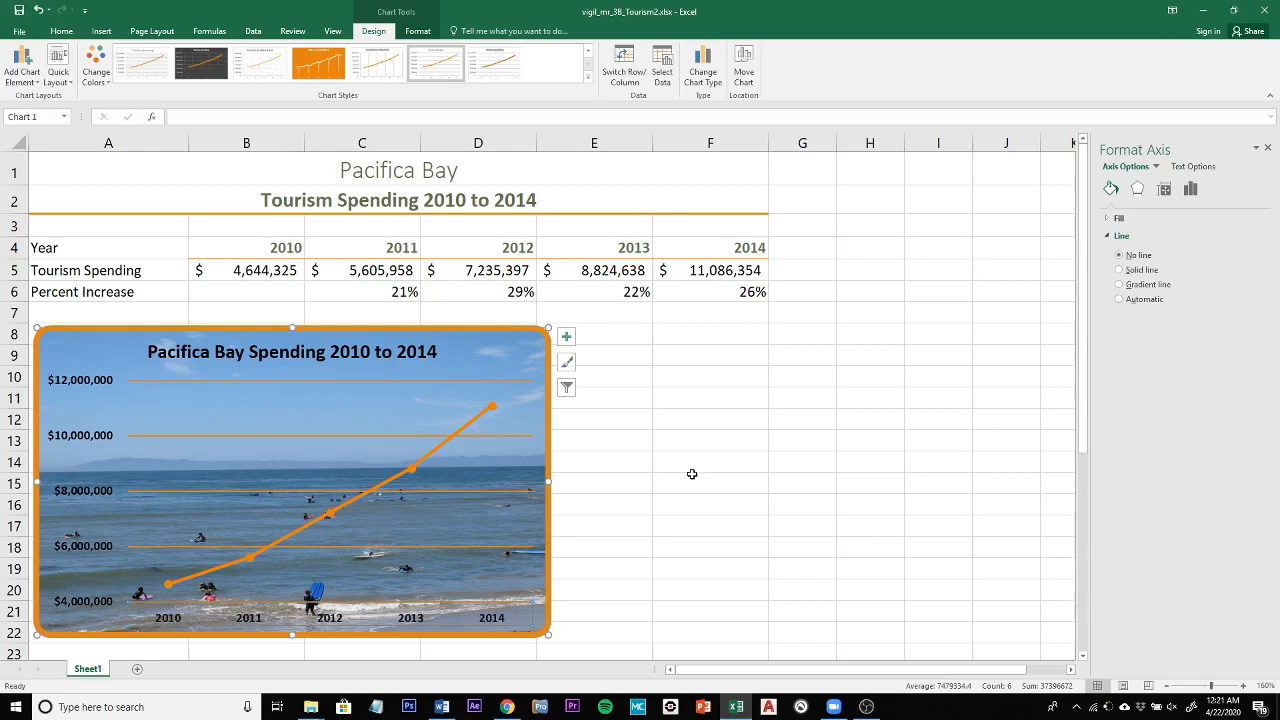
pyautogui.click(1268, 149)
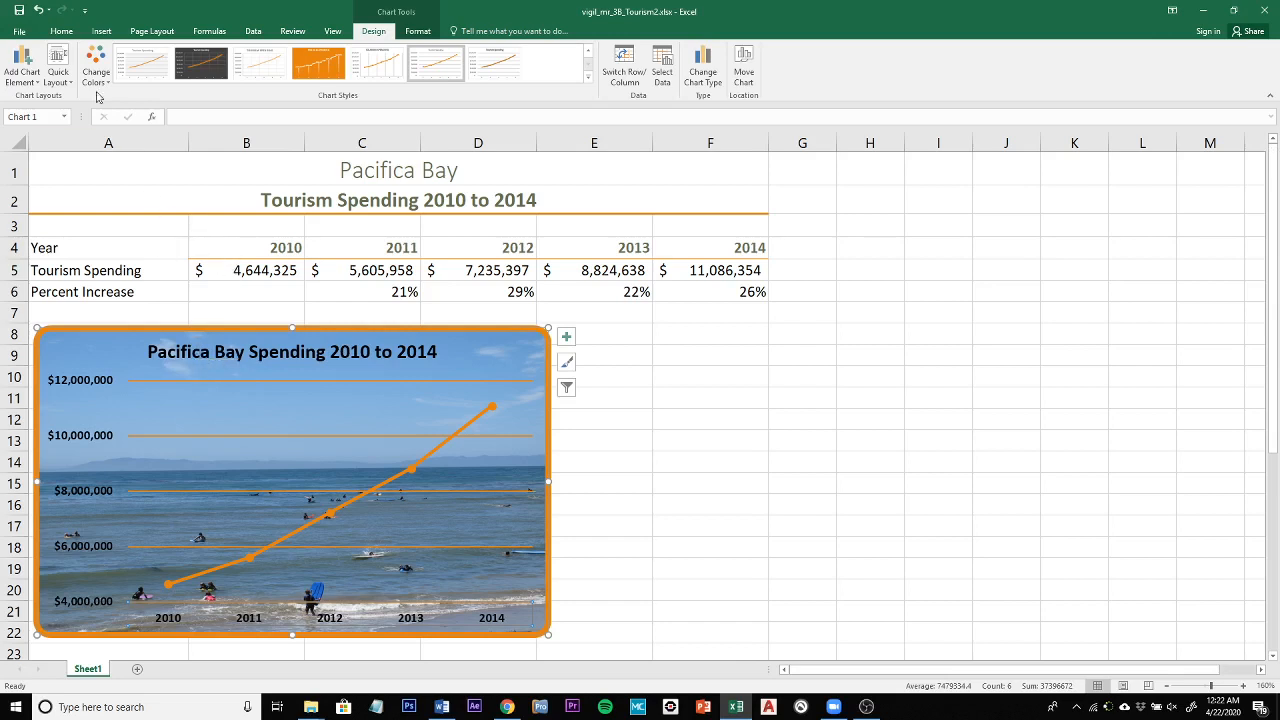
pyautogui.click(150, 31)
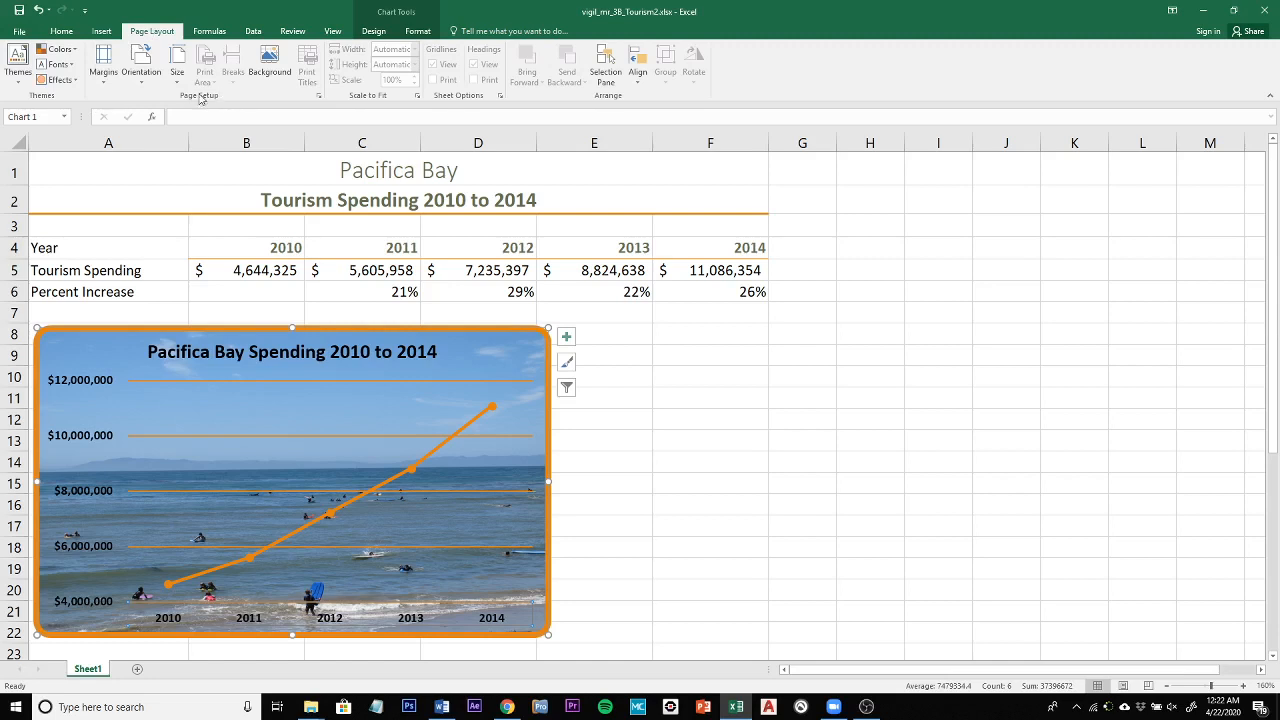
pyautogui.click(110, 84)
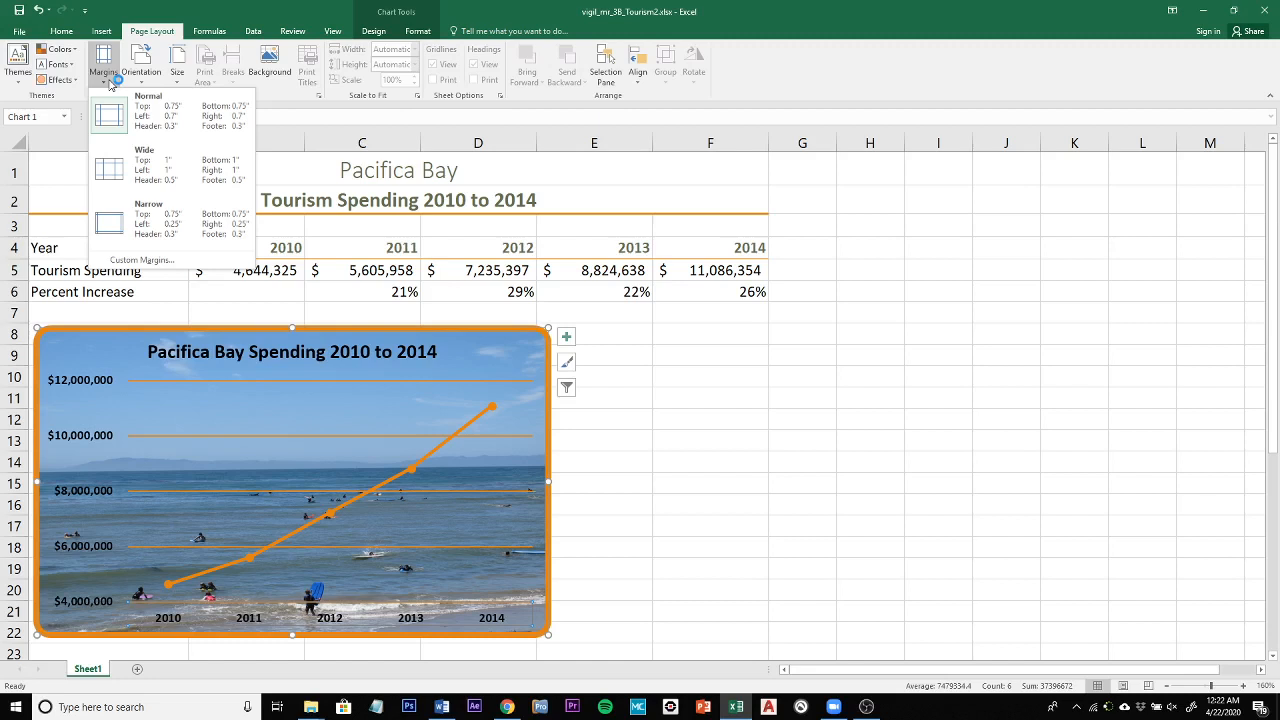
pyautogui.click(140, 260)
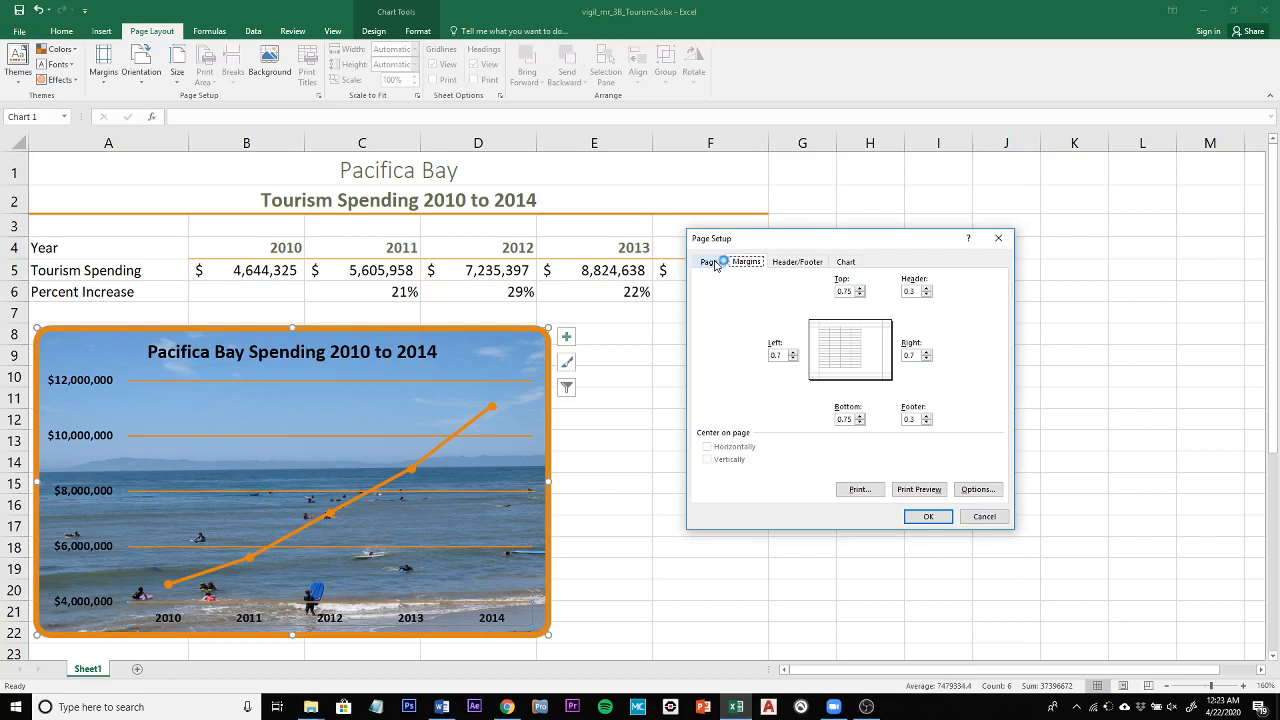
pyautogui.click(984, 517)
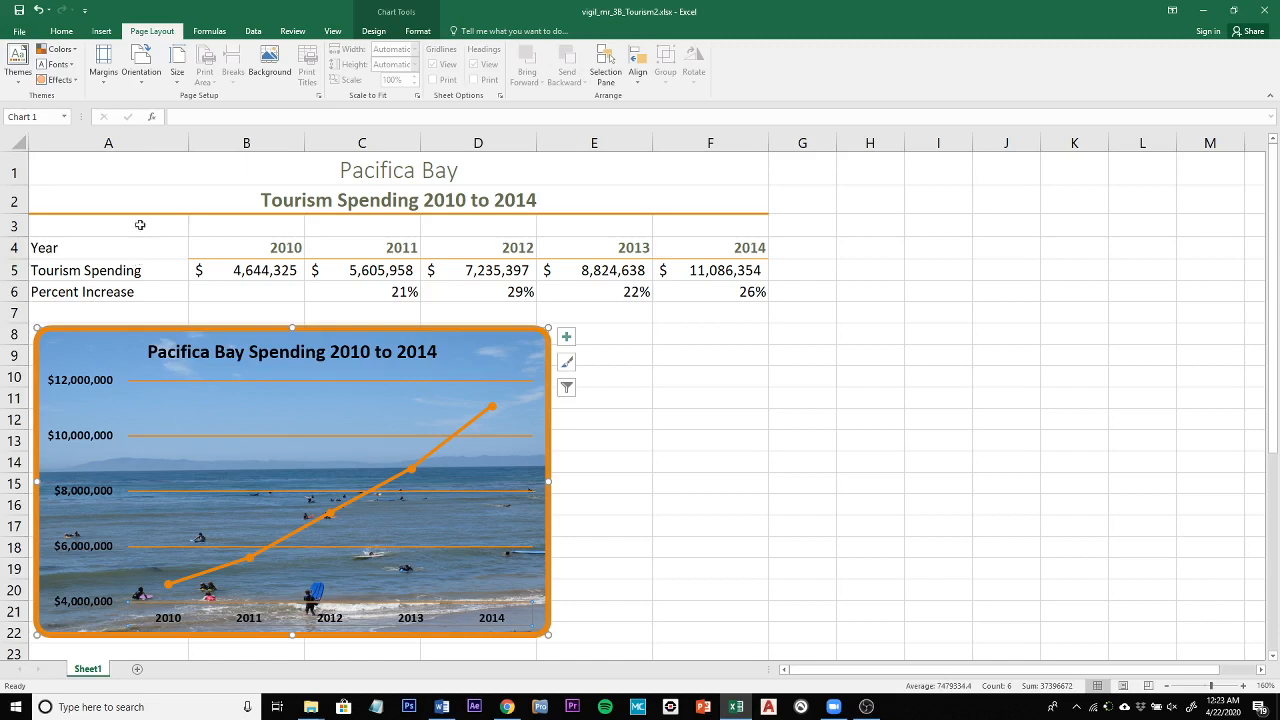
# Step: With an empty worksheet cell selected instead of the chart, center the worksheet horizontally on the printed page
pyautogui.click(126, 230)
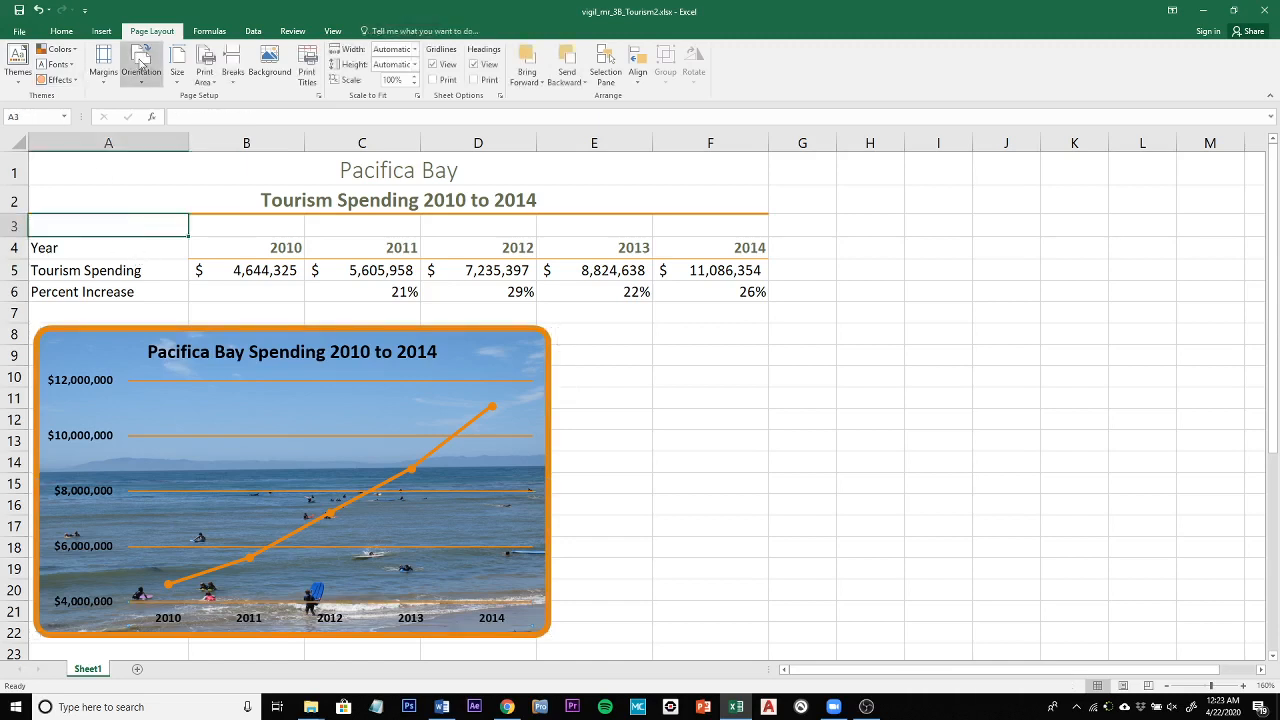
pyautogui.click(106, 86)
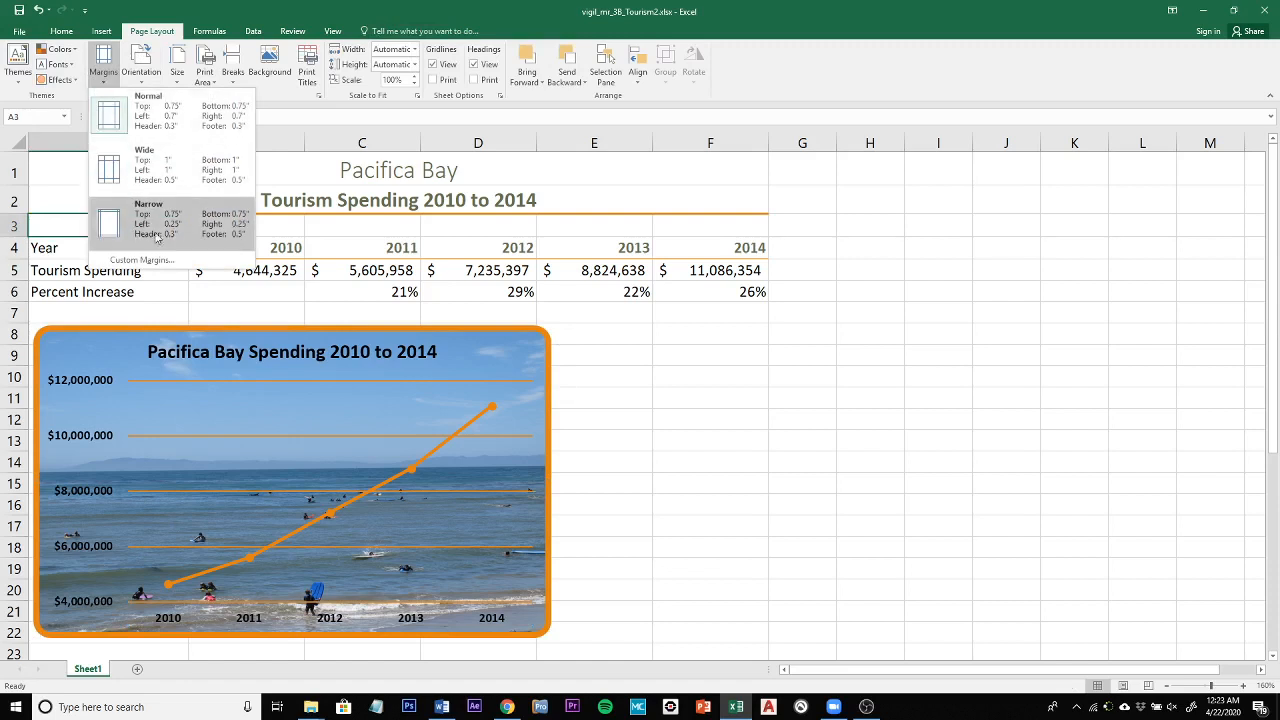
pyautogui.click(165, 264)
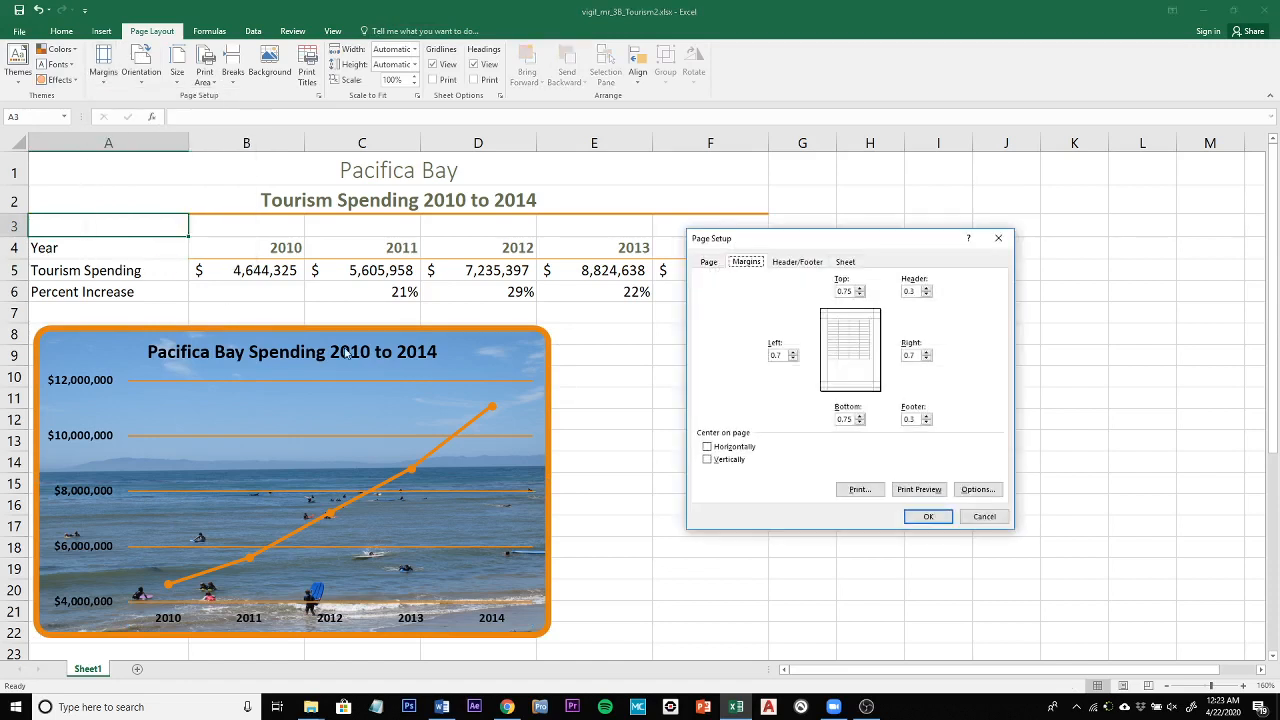
pyautogui.click(708, 448)
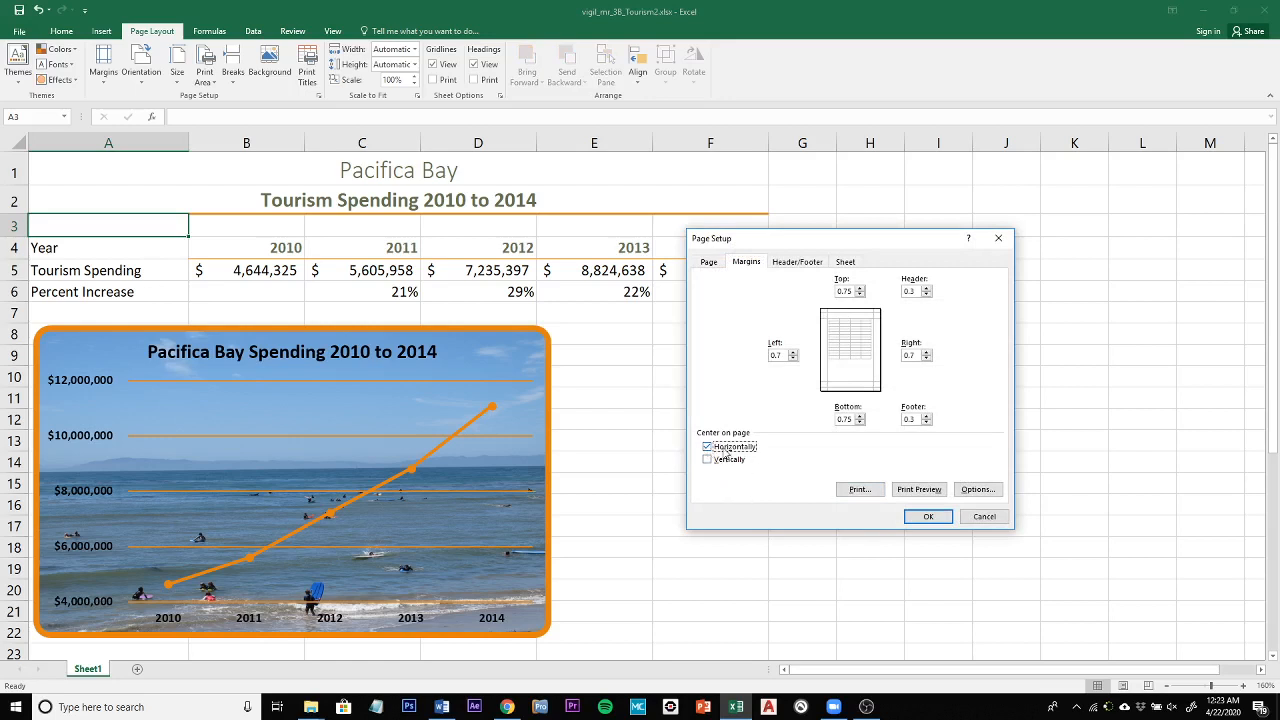
pyautogui.click(929, 517)
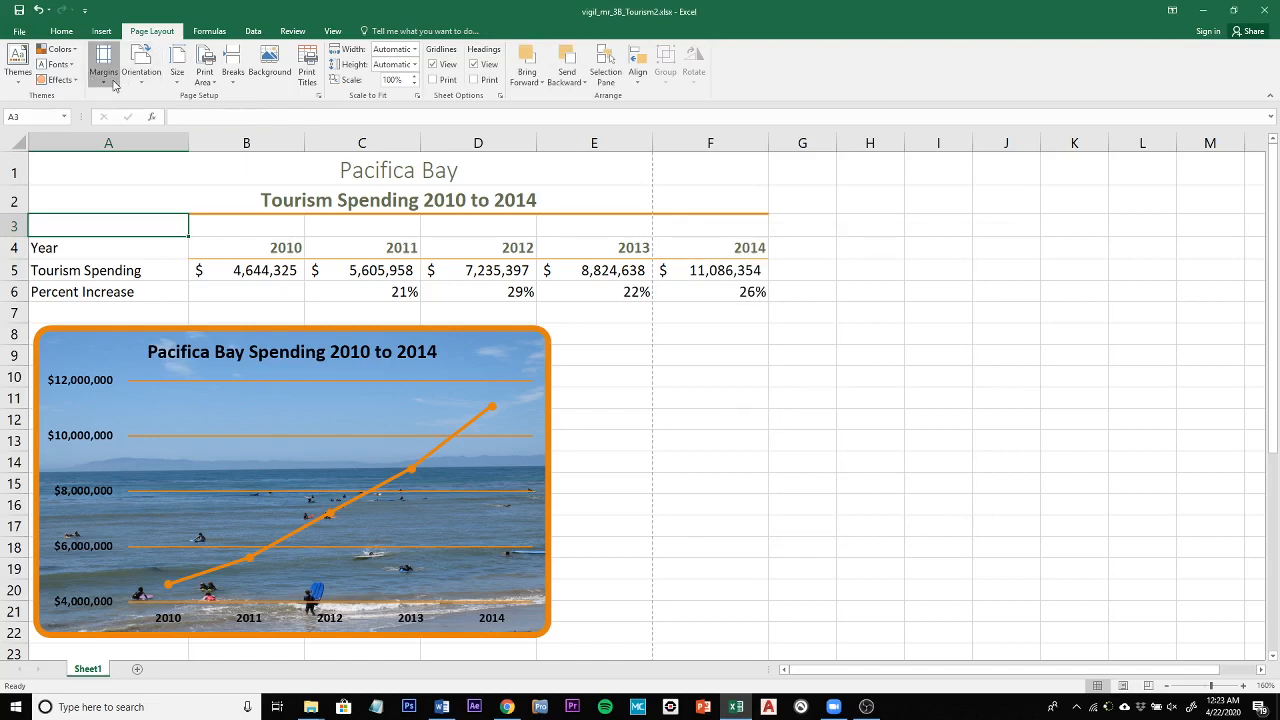
# Step: Add a custom footer with the file name in its left section, and close the workbook
pyautogui.click(113, 85)
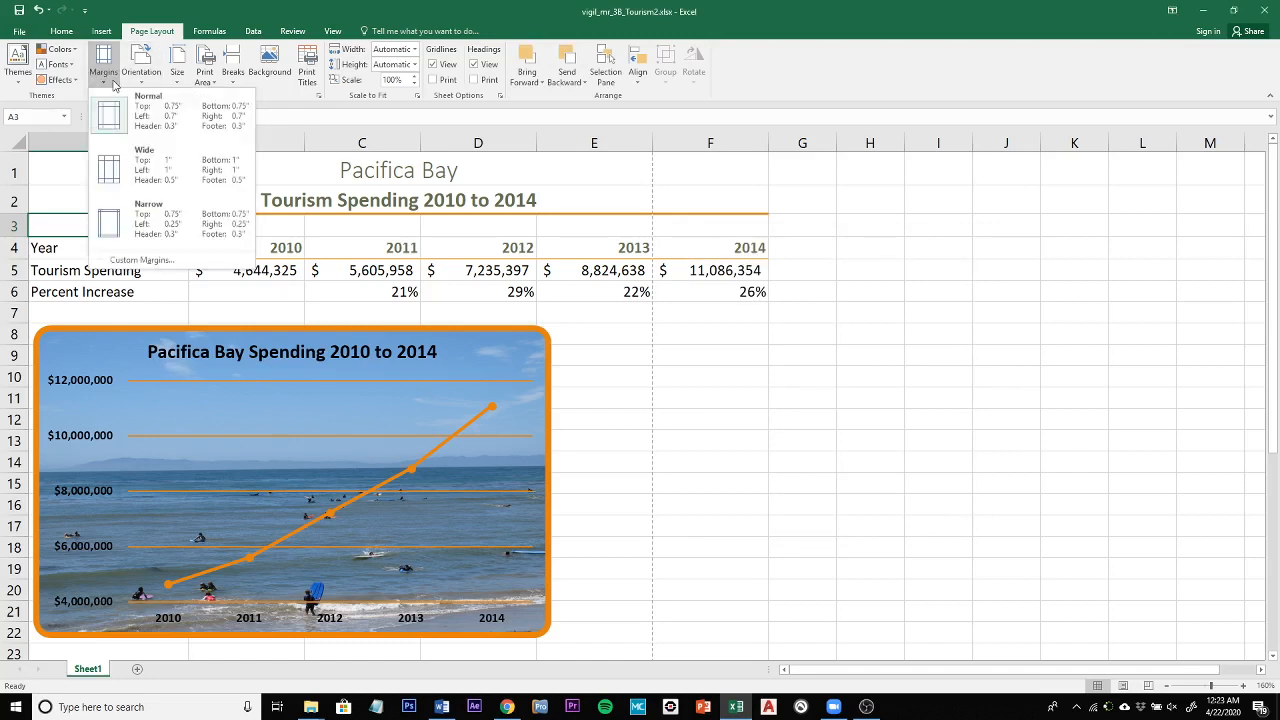
pyautogui.click(155, 260)
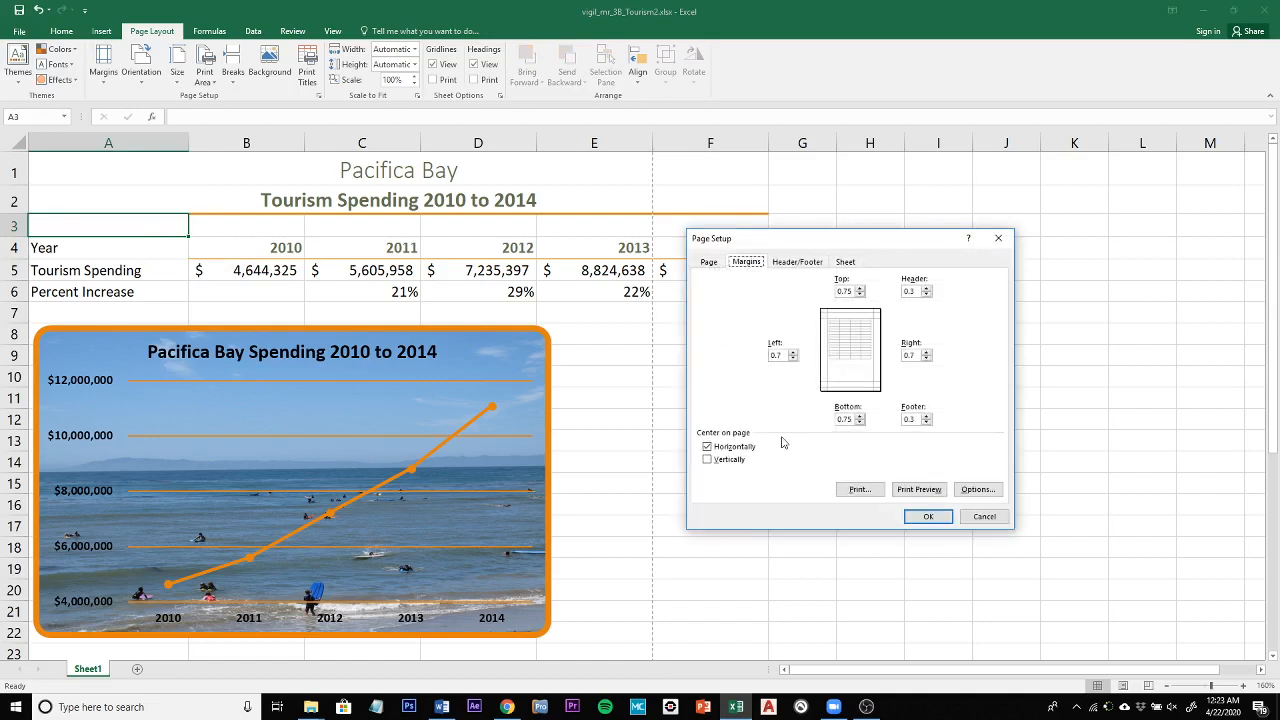
pyautogui.click(798, 264)
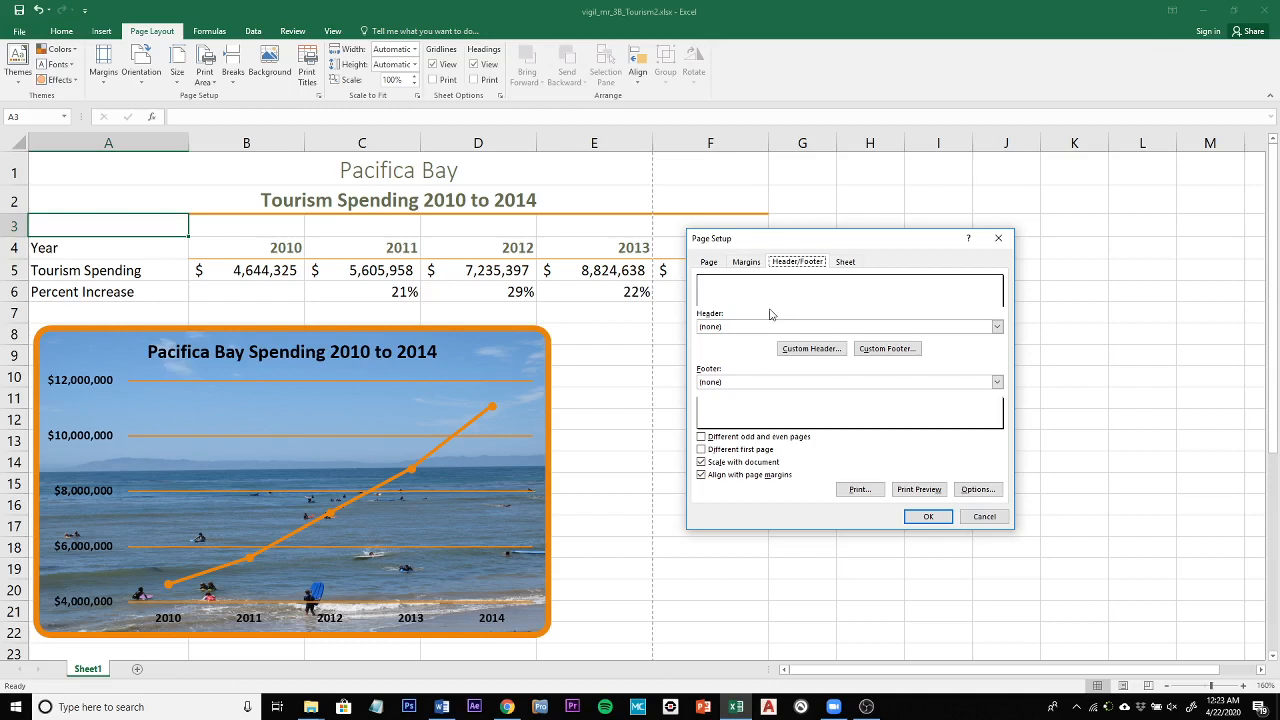
pyautogui.click(897, 352)
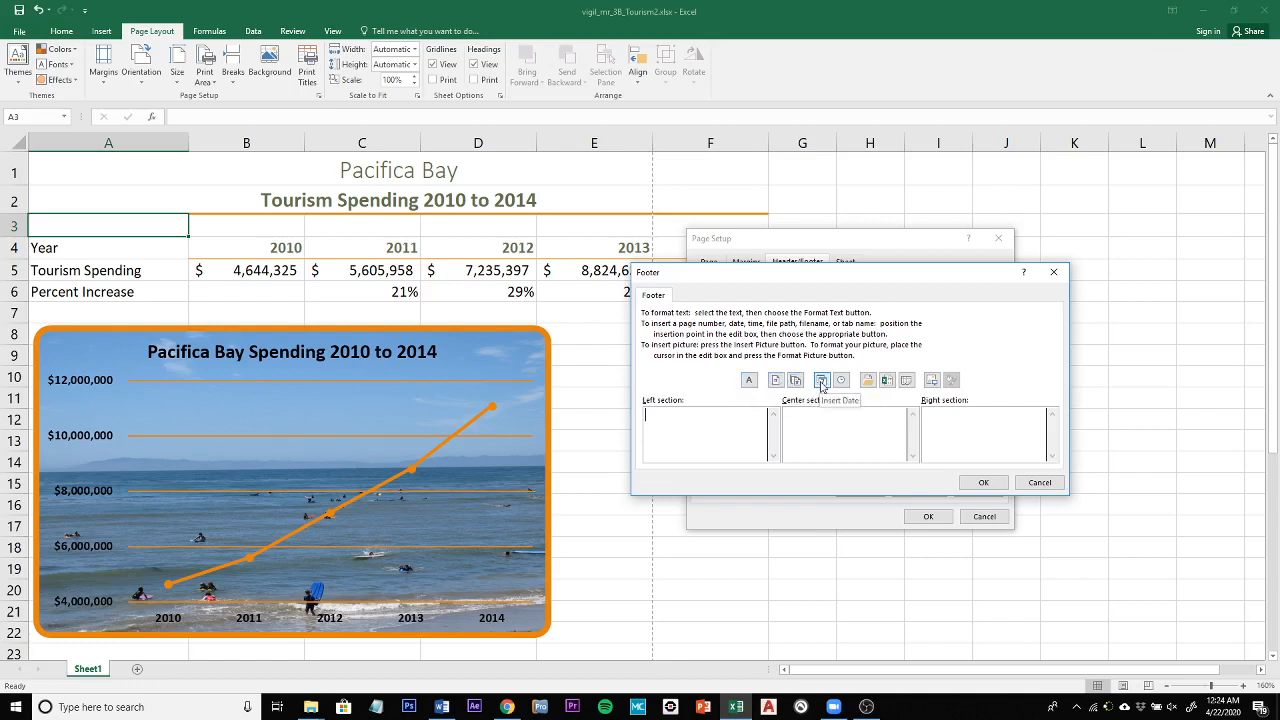
pyautogui.click(888, 381)
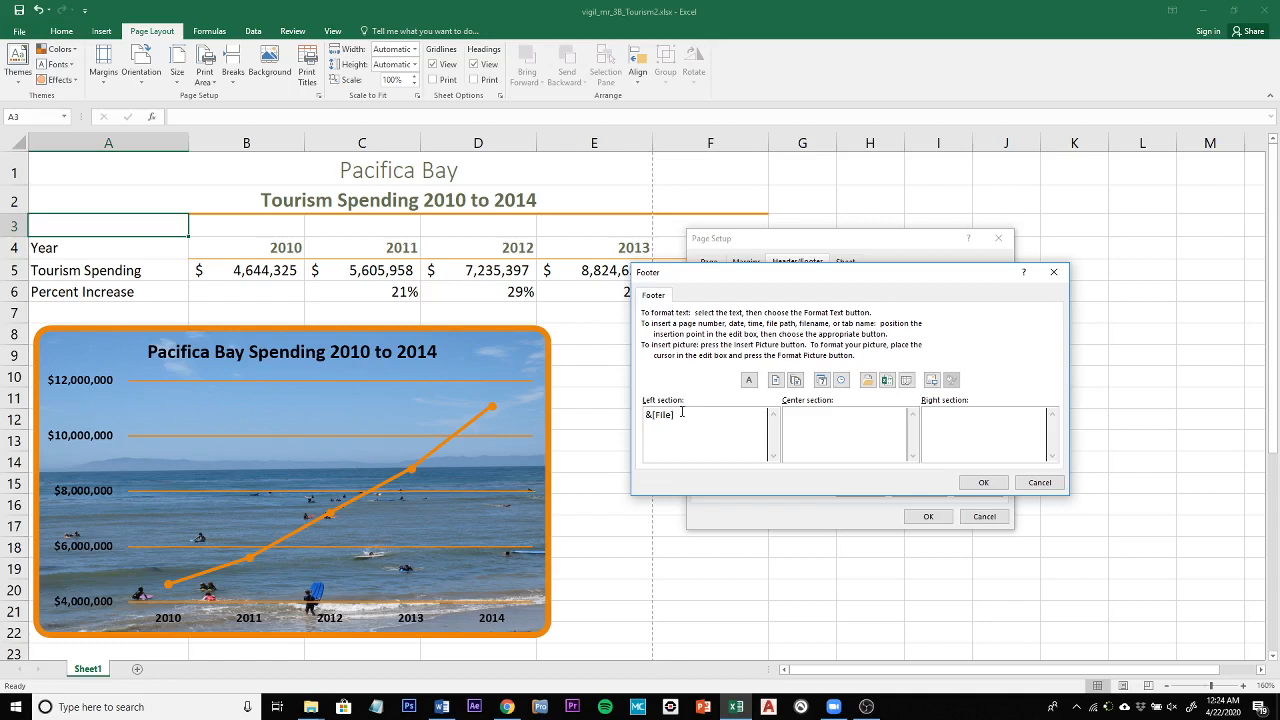
pyautogui.click(983, 482)
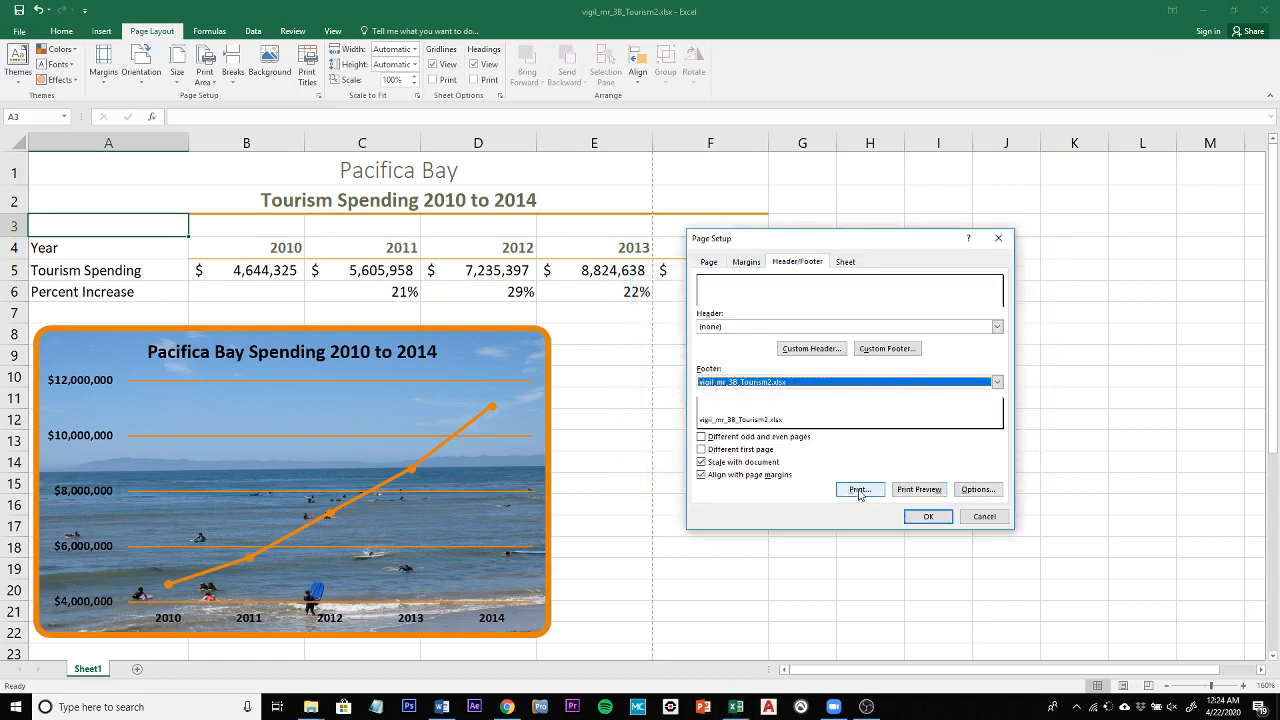
pyautogui.click(929, 518)
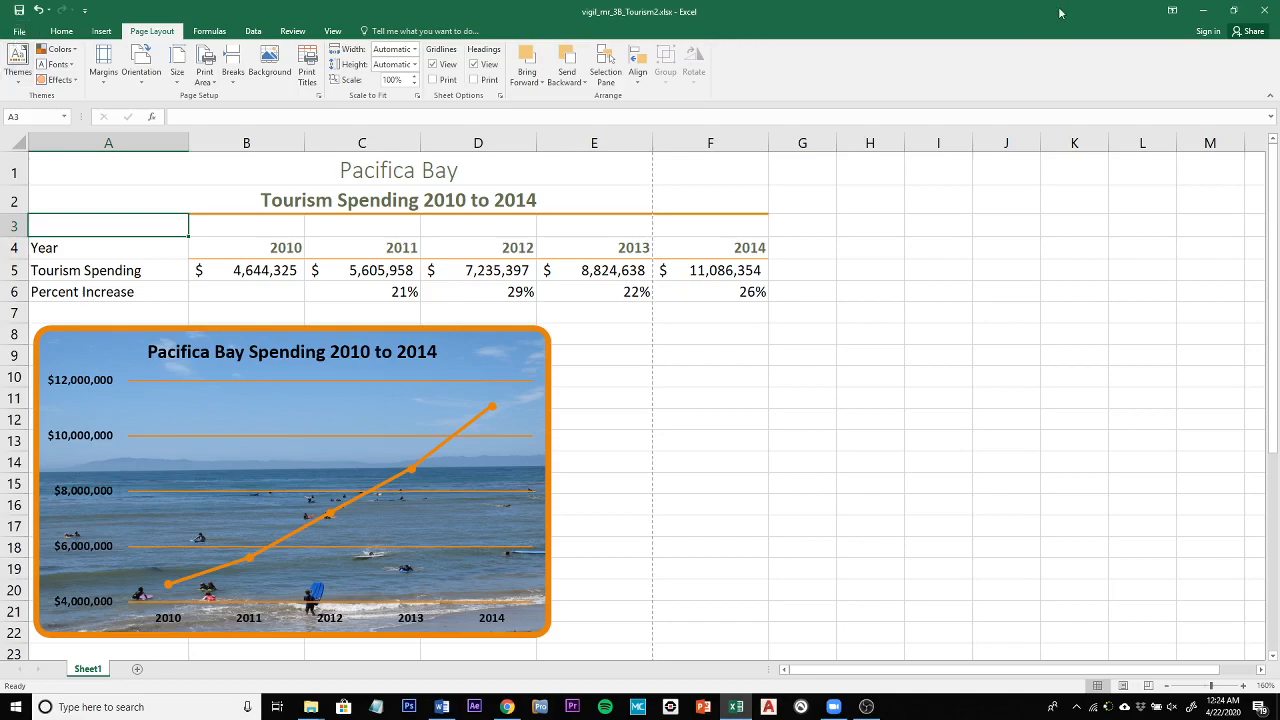
pyautogui.click(1265, 11)
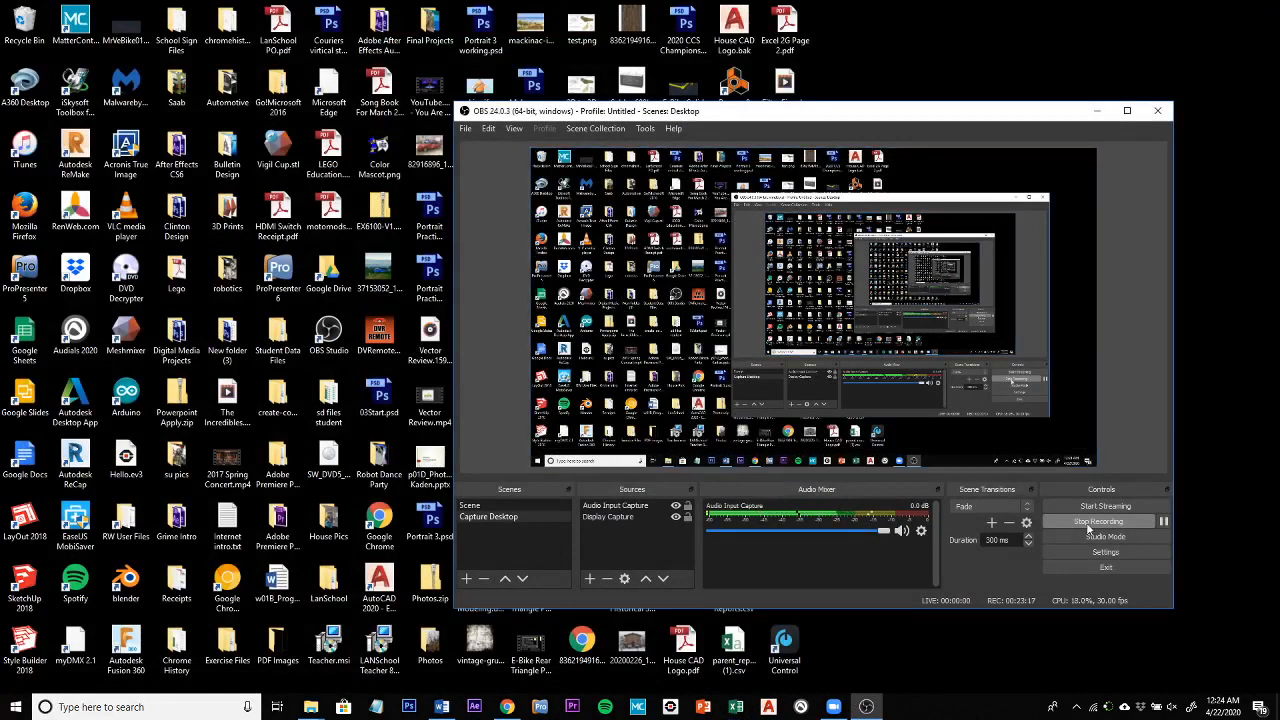